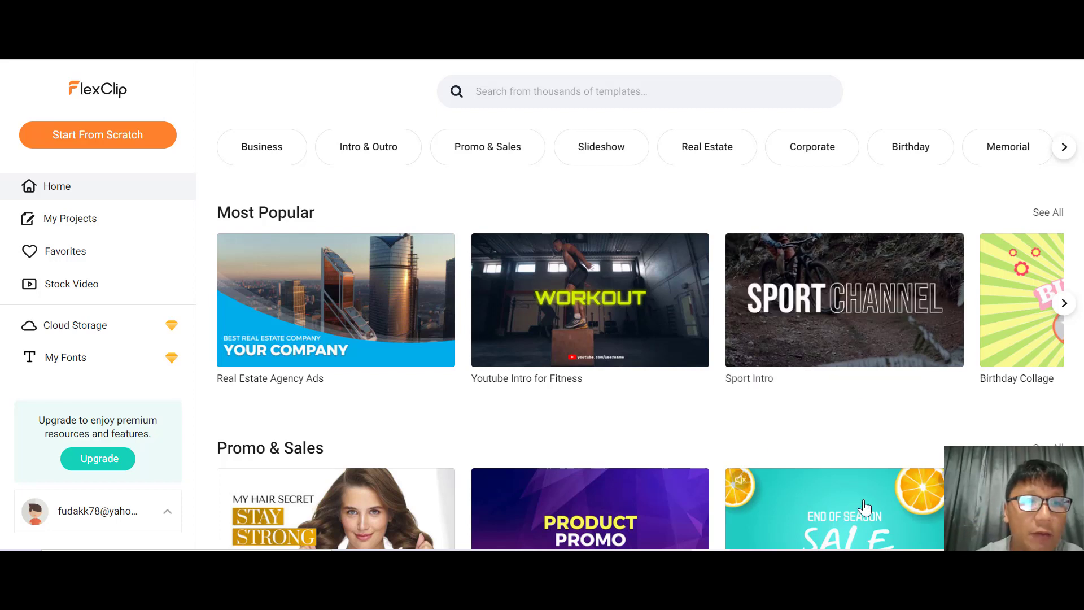
mouse_move(363, 288)
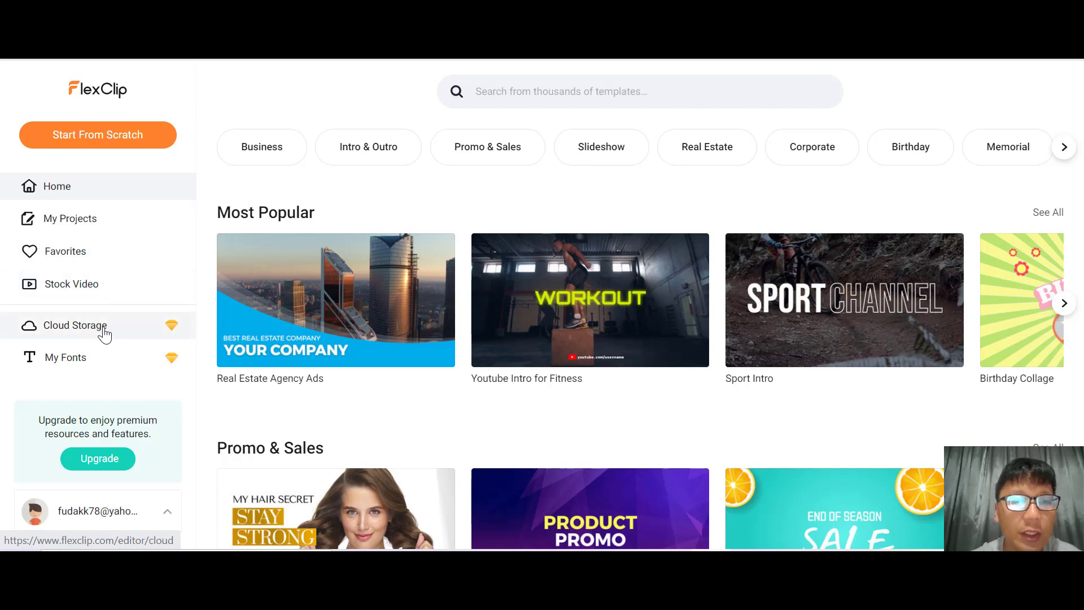
left_click(90, 370)
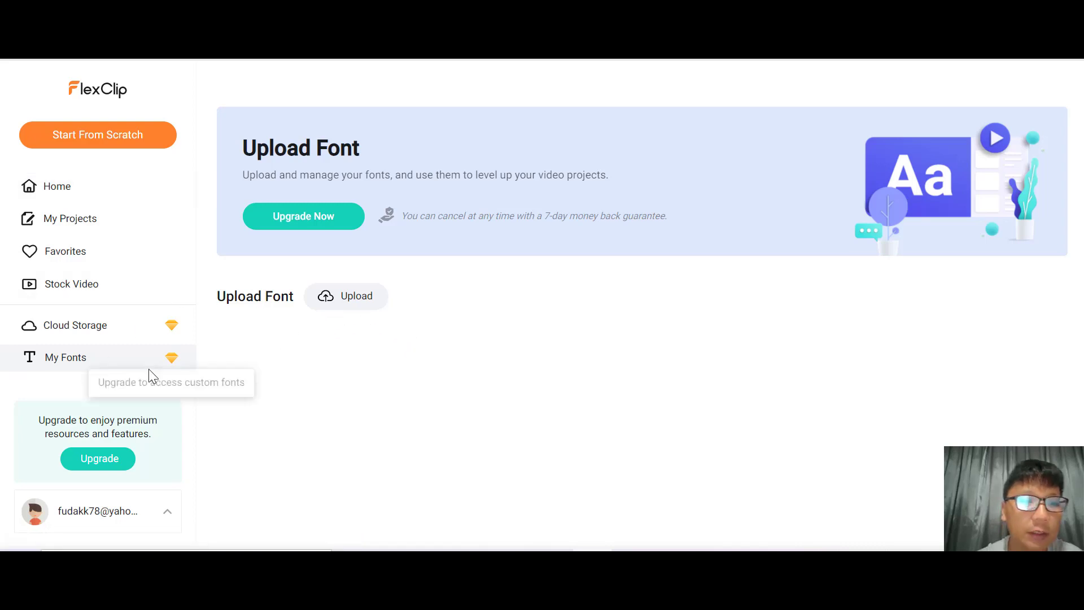
left_click(87, 197)
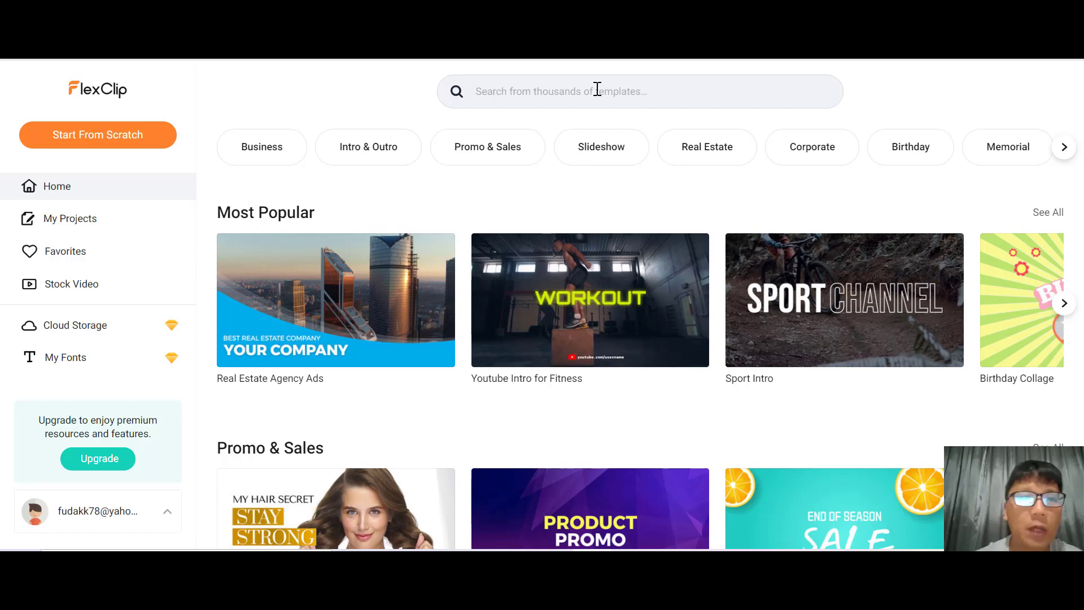
Start a new video project from scratch in Timeline Mode
left_click(107, 145)
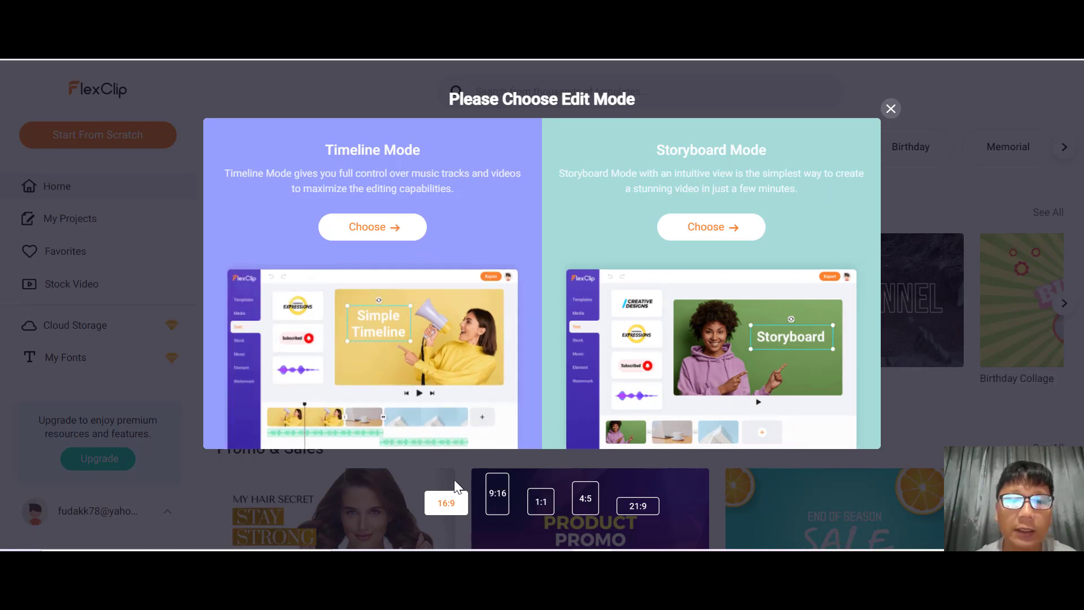
left_click(378, 232)
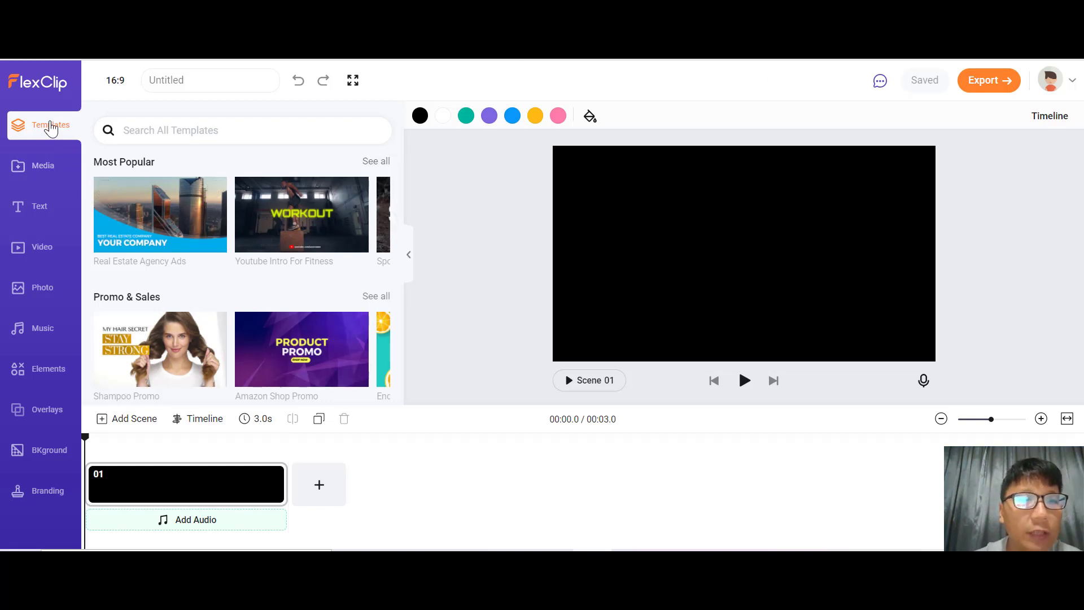
Examine the media import options, including the phone upload code and the screen and webcam recording choices
left_click(47, 166)
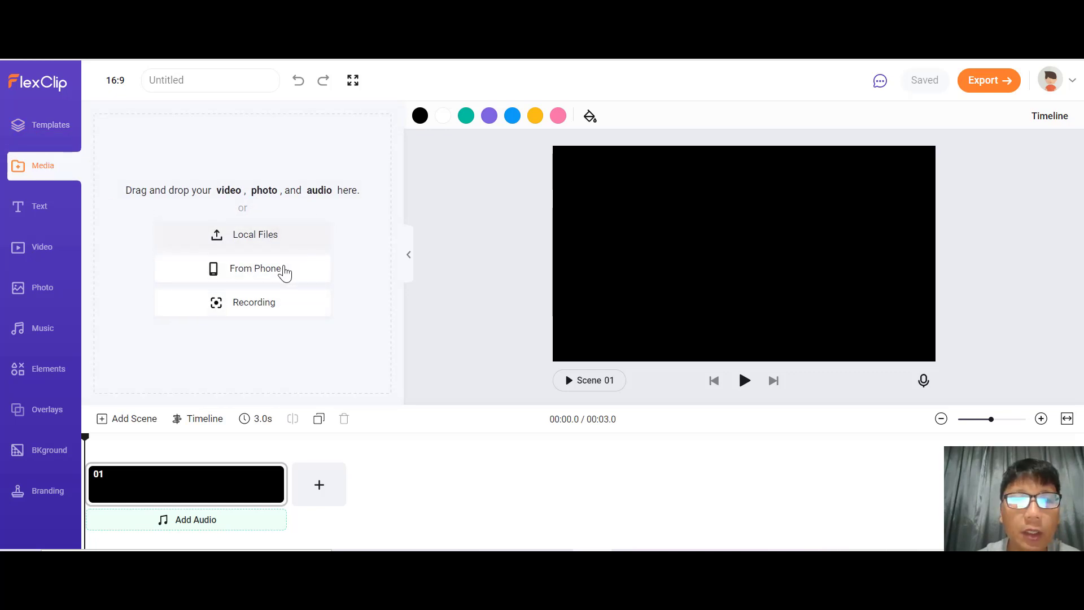
mouse_move(294, 306)
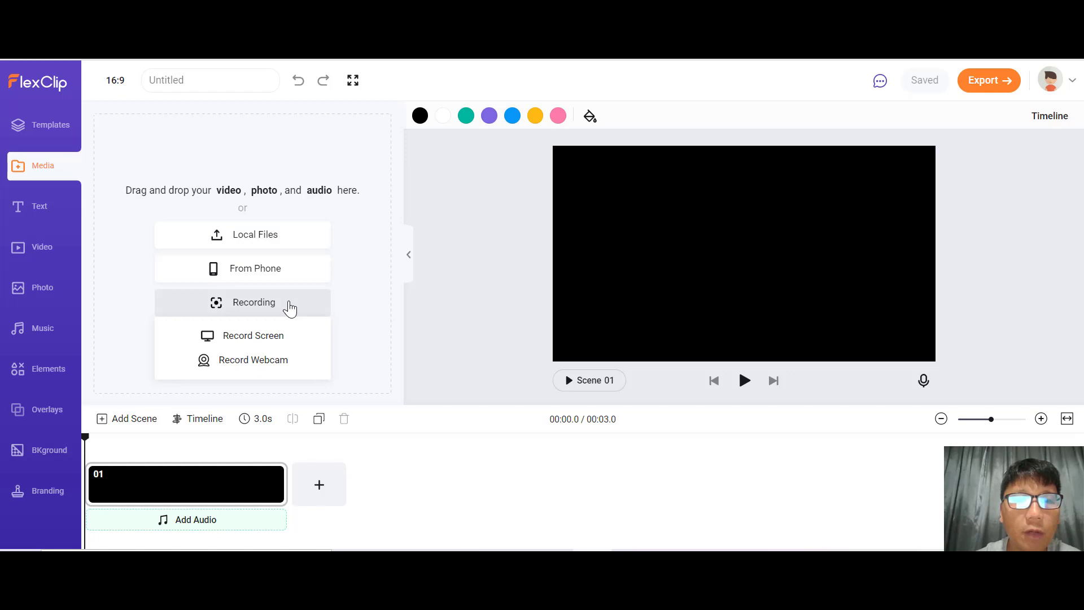
left_click(268, 276)
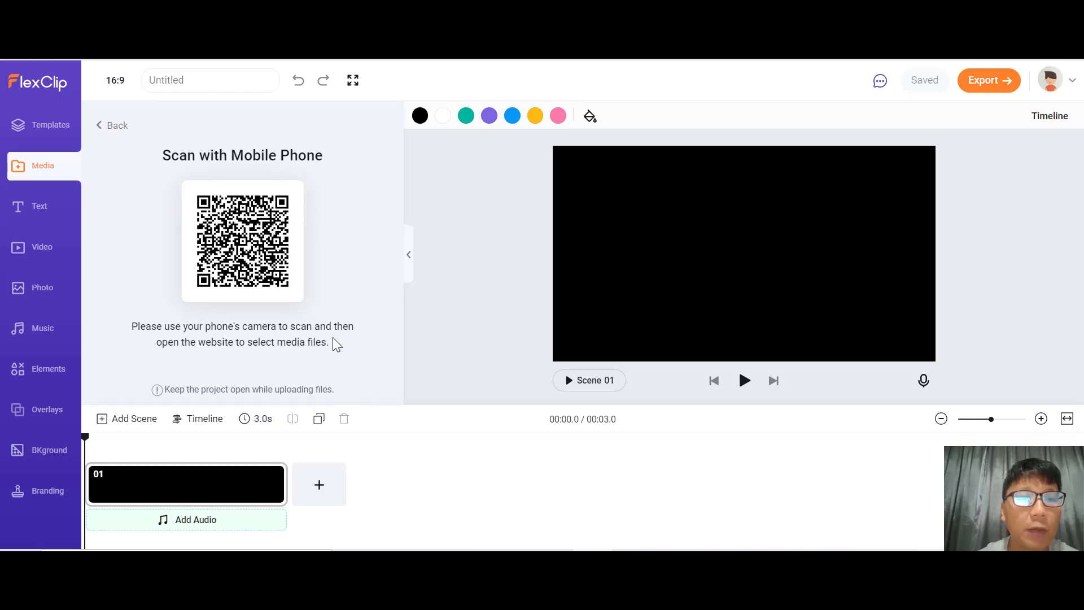
left_click(112, 129)
mouse_move(289, 317)
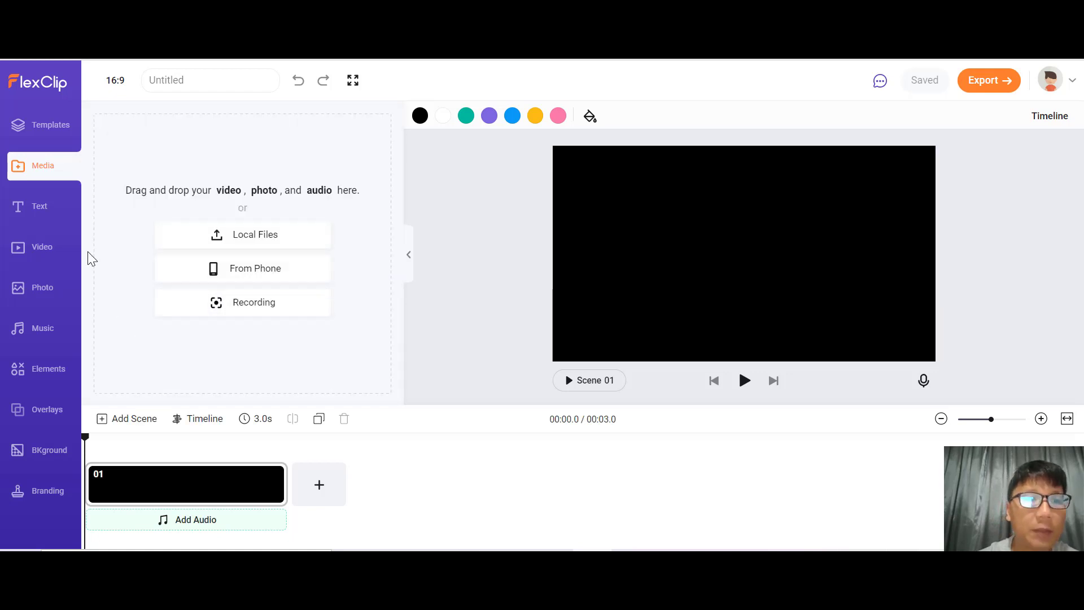
Examine the text, stock video, photo, GIF, music, element, overlay, background and branding resources, ending at the templates
left_click(35, 207)
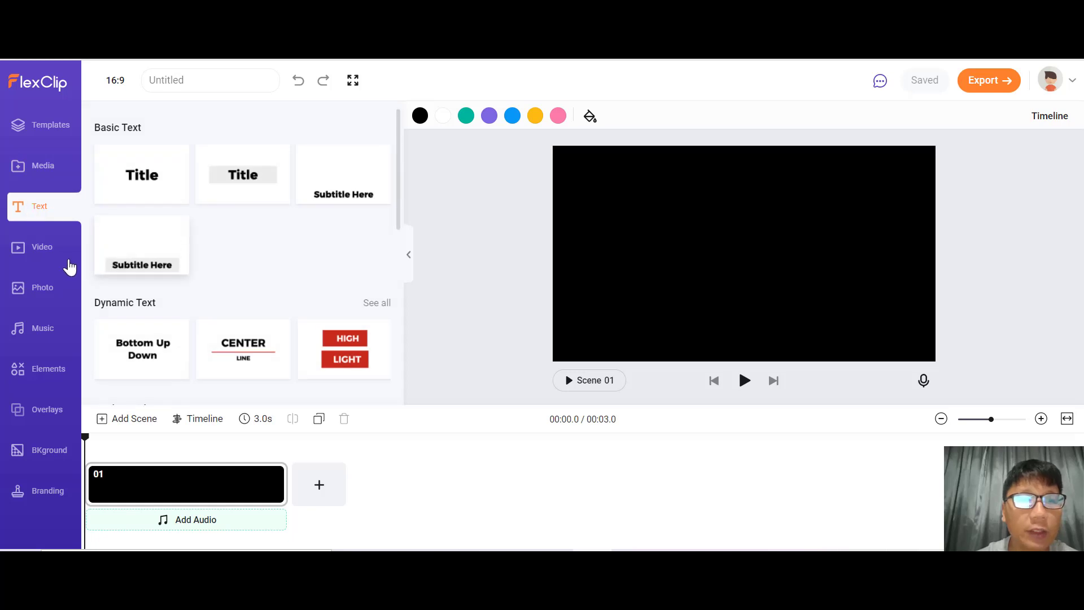
left_click(44, 256)
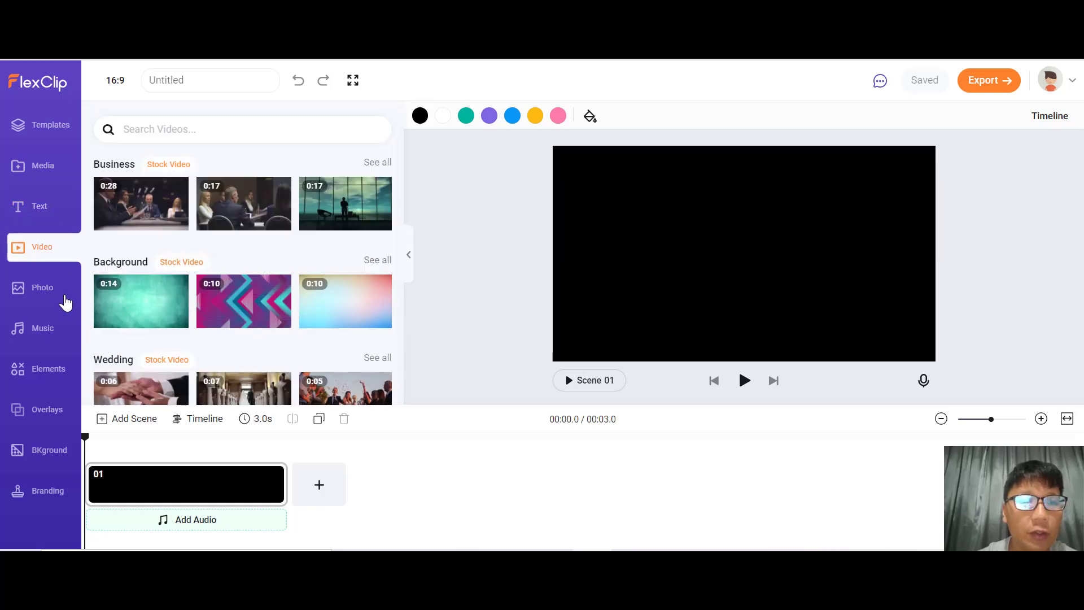
left_click(50, 289)
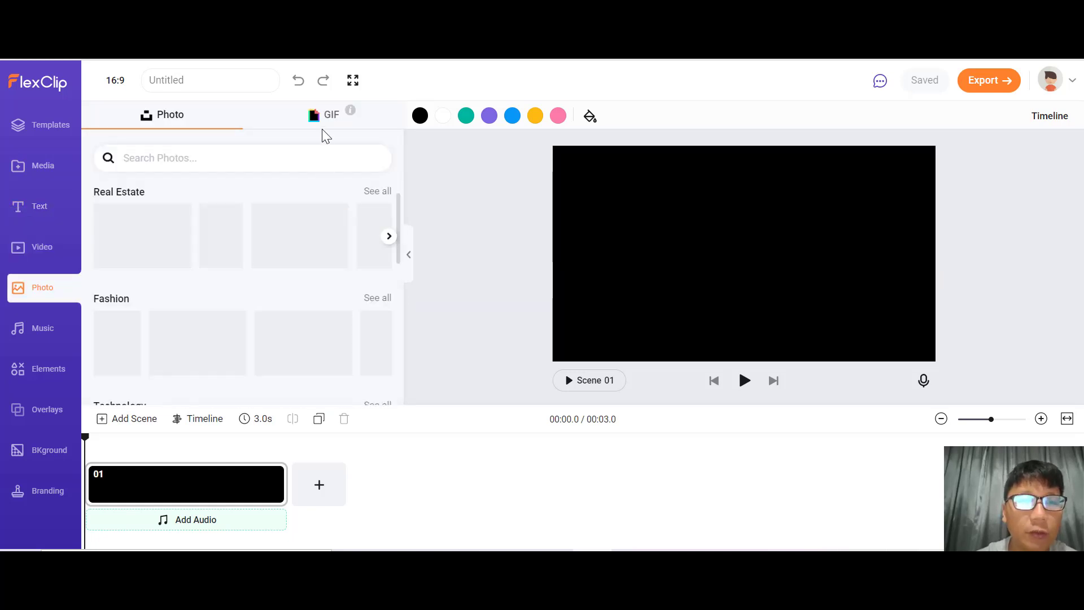
left_click(326, 120)
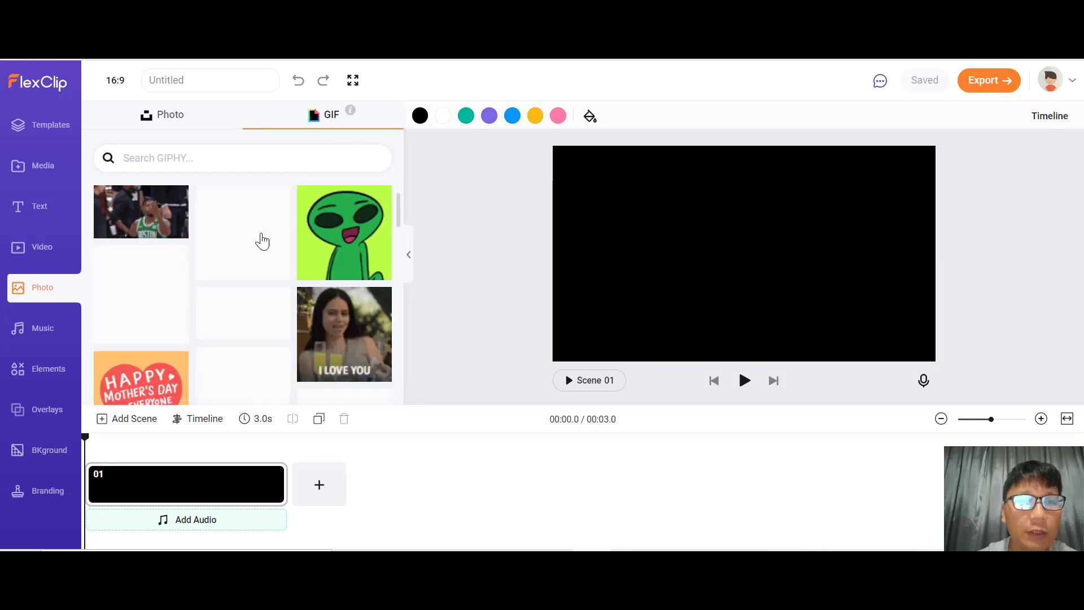
left_click(39, 332)
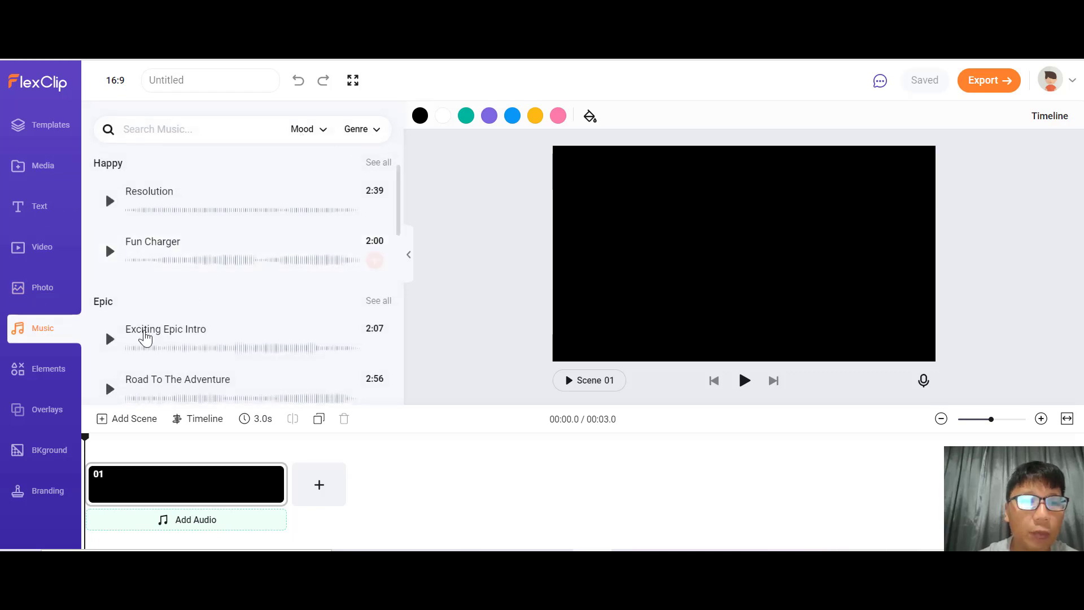
left_click(47, 384)
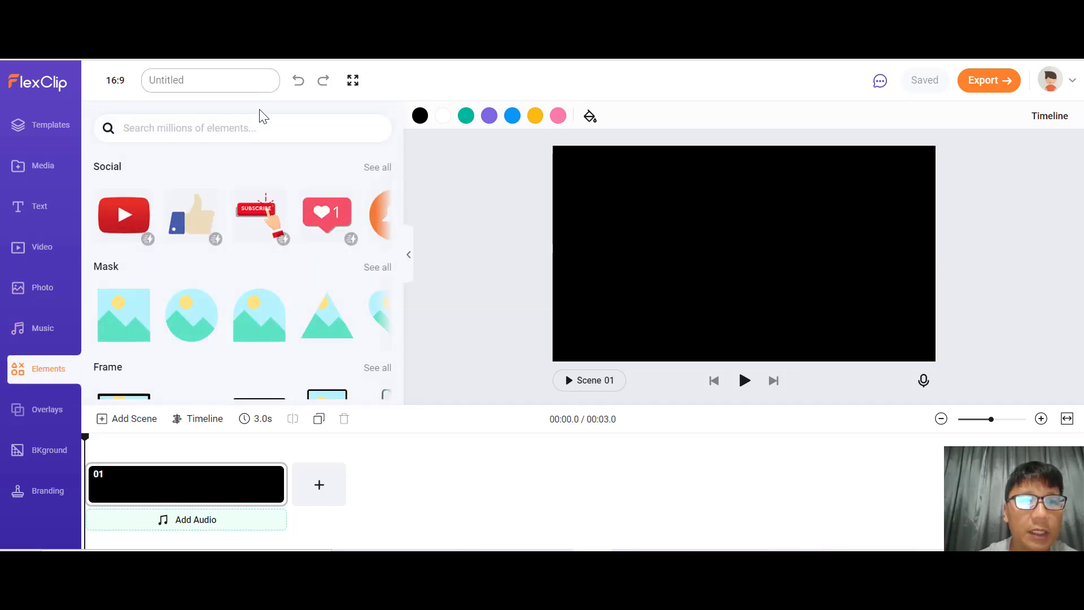
left_click(48, 417)
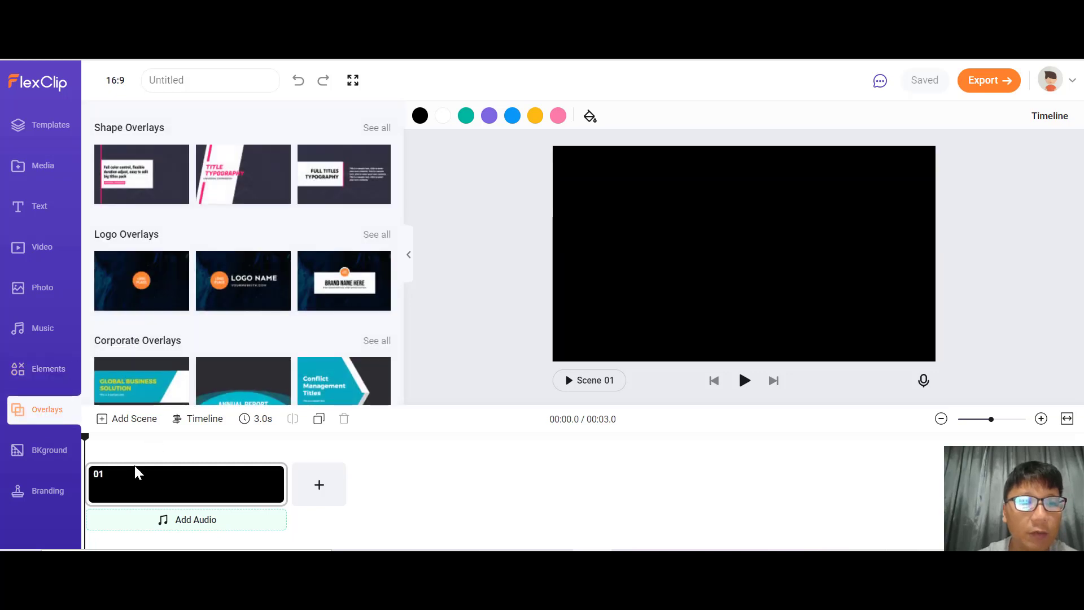
left_click(61, 451)
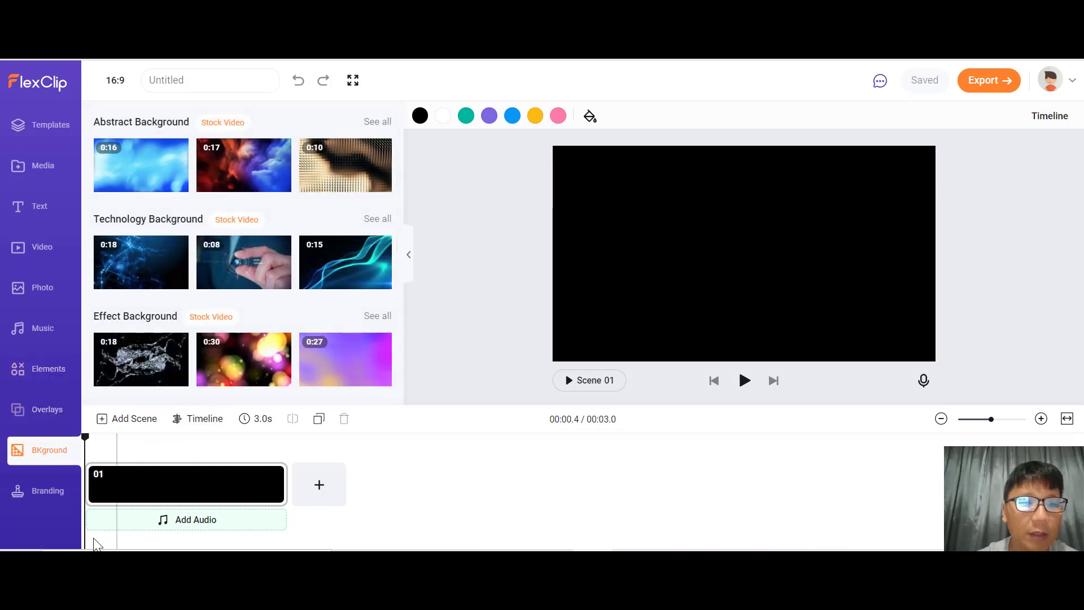
left_click(45, 504)
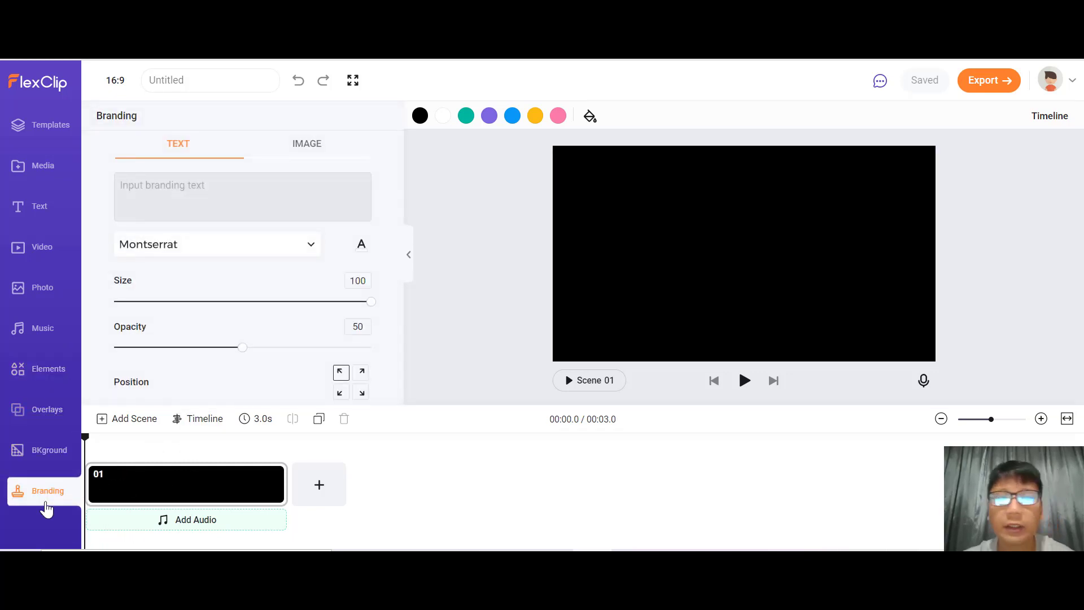
left_click(44, 126)
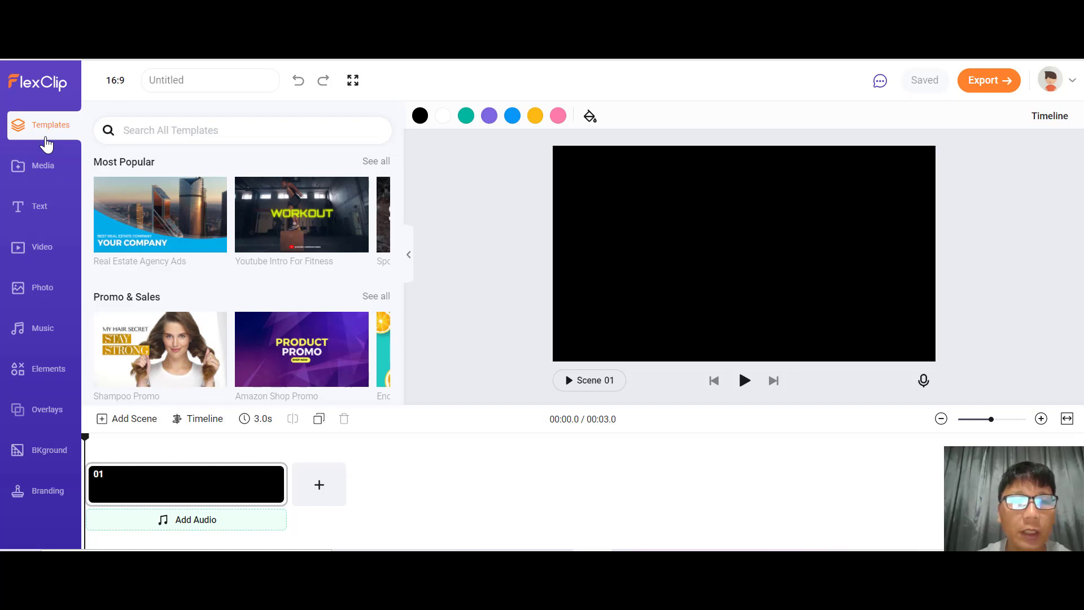
Rename the untitled project as Weight Loss
left_click(205, 82)
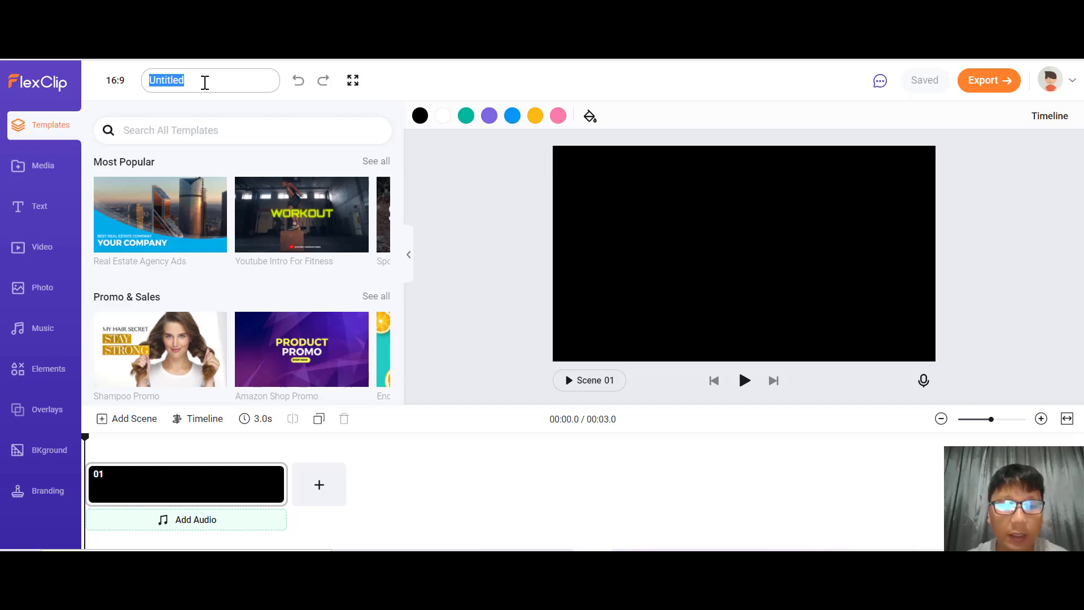
type("Weight Loss")
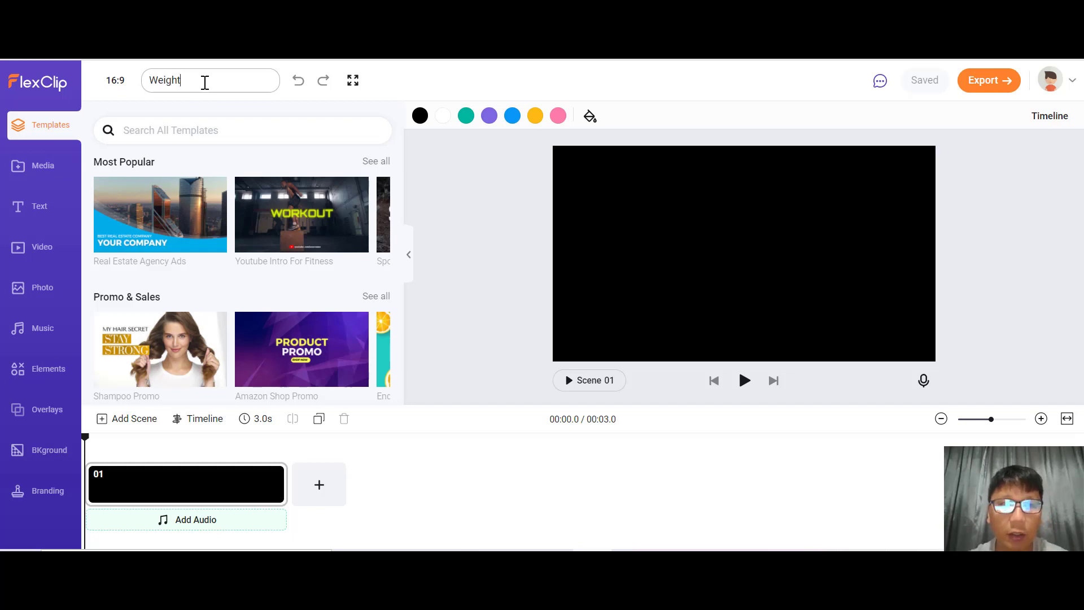
key("ctrl+a")
left_click(240, 85)
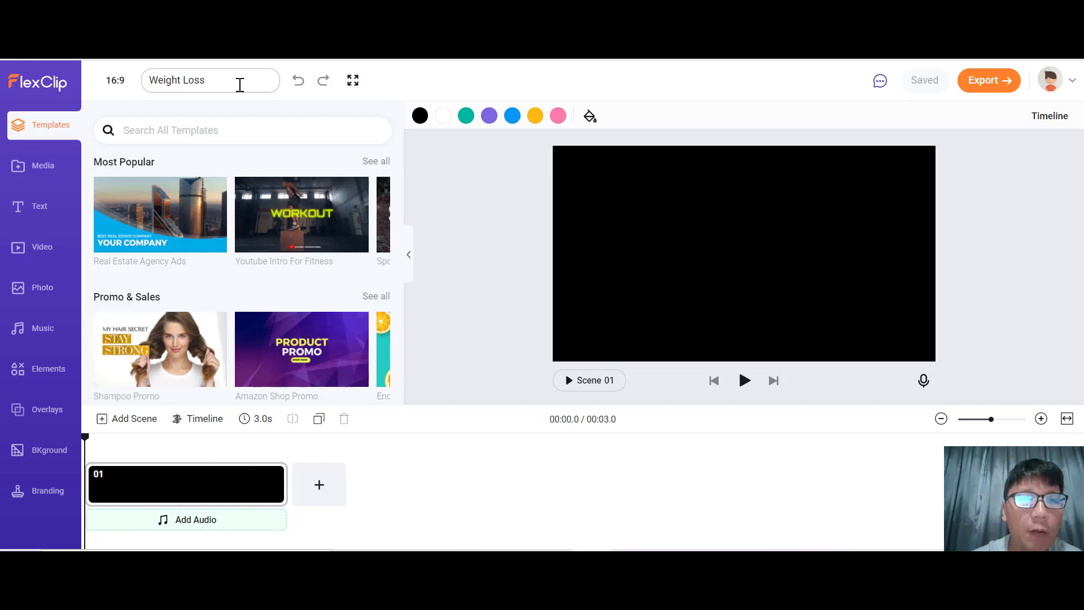
Search the stock videos for "weight loss" and add the first 14-second clip to scene 01
left_click(45, 253)
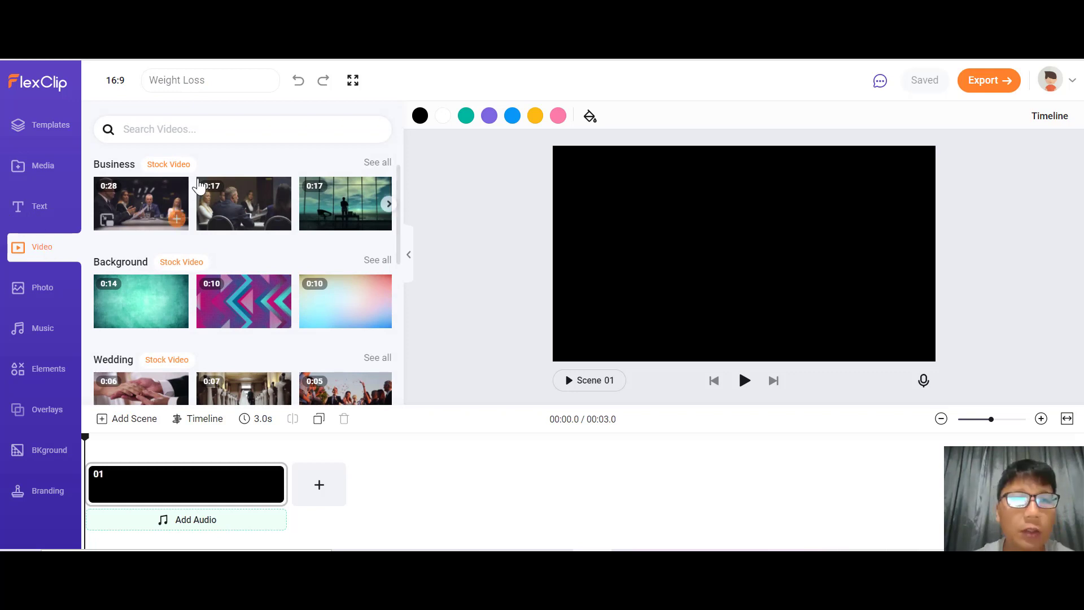
left_click(231, 125)
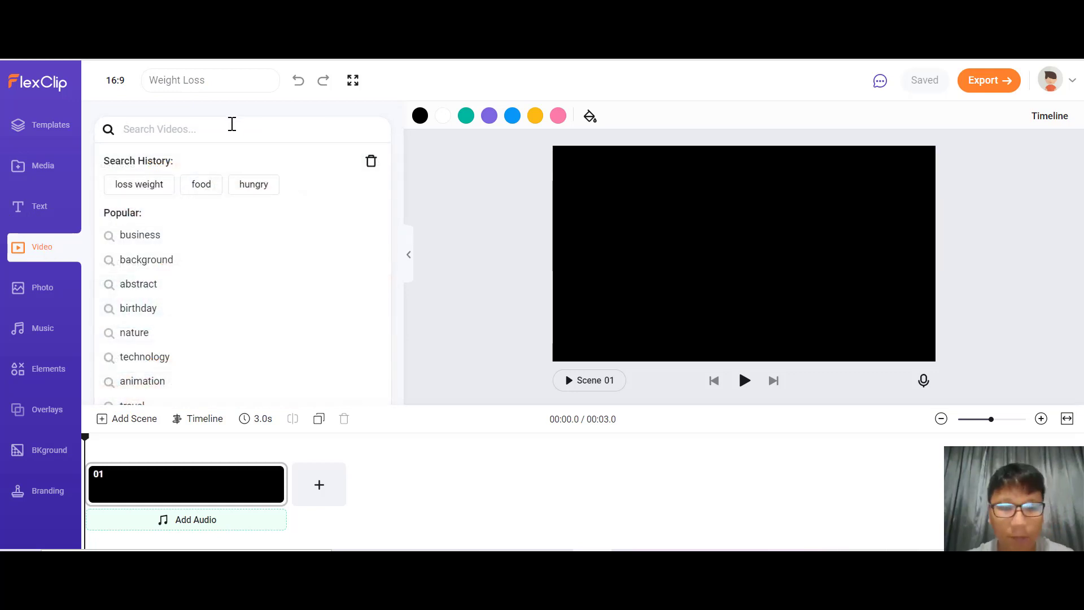
type("weight lo")
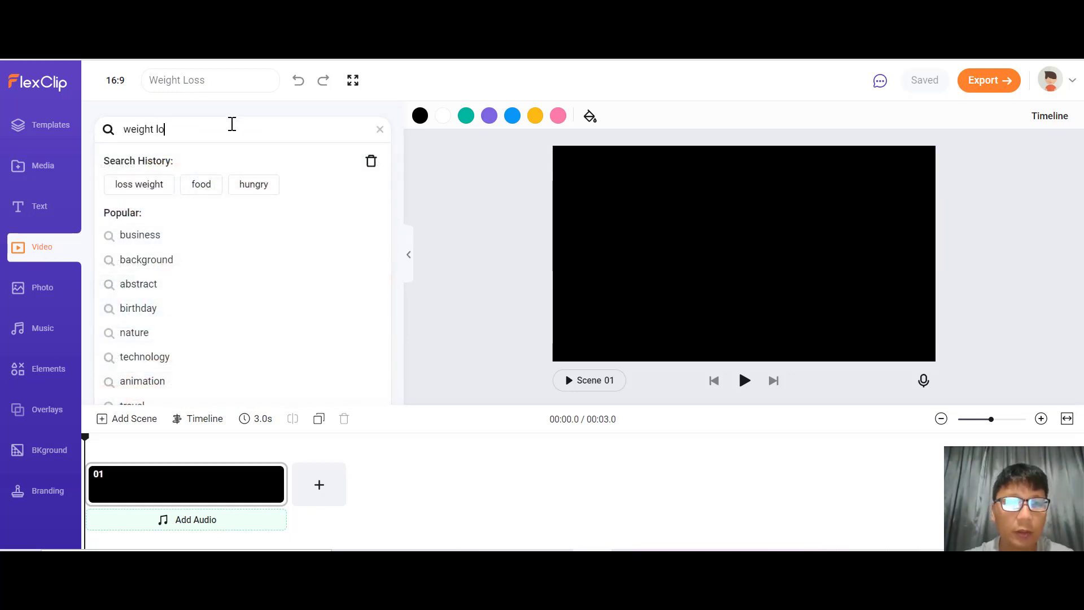
type("ss")
key("Return")
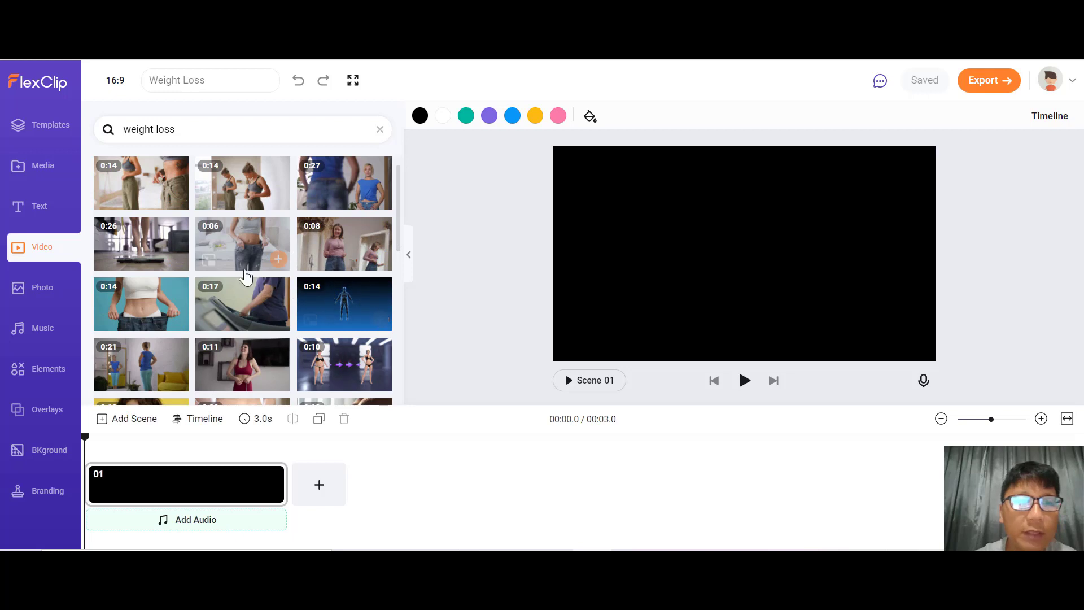
mouse_move(149, 183)
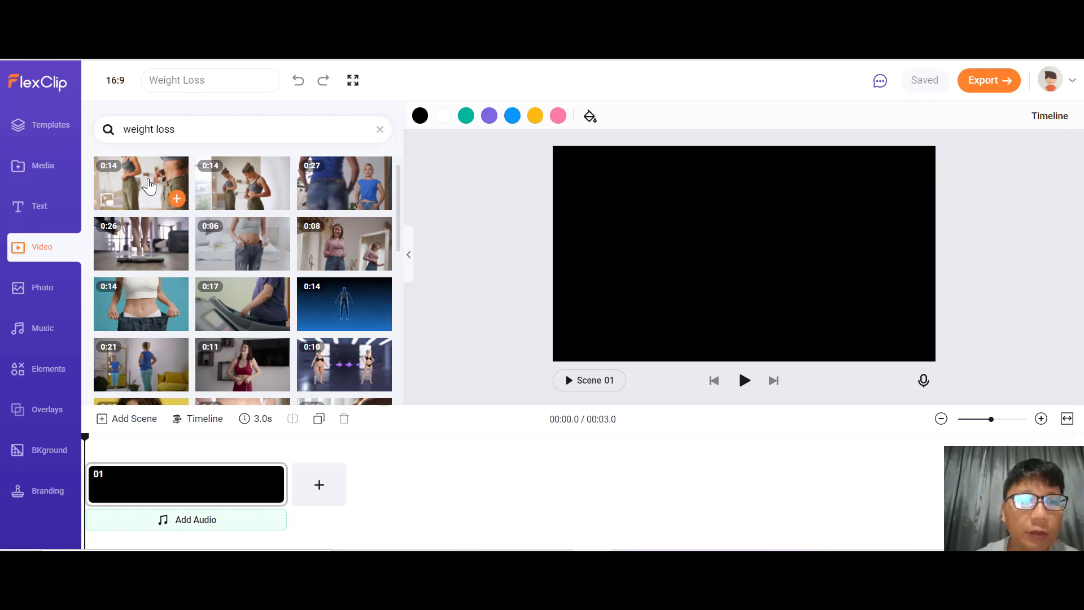
left_click(177, 201)
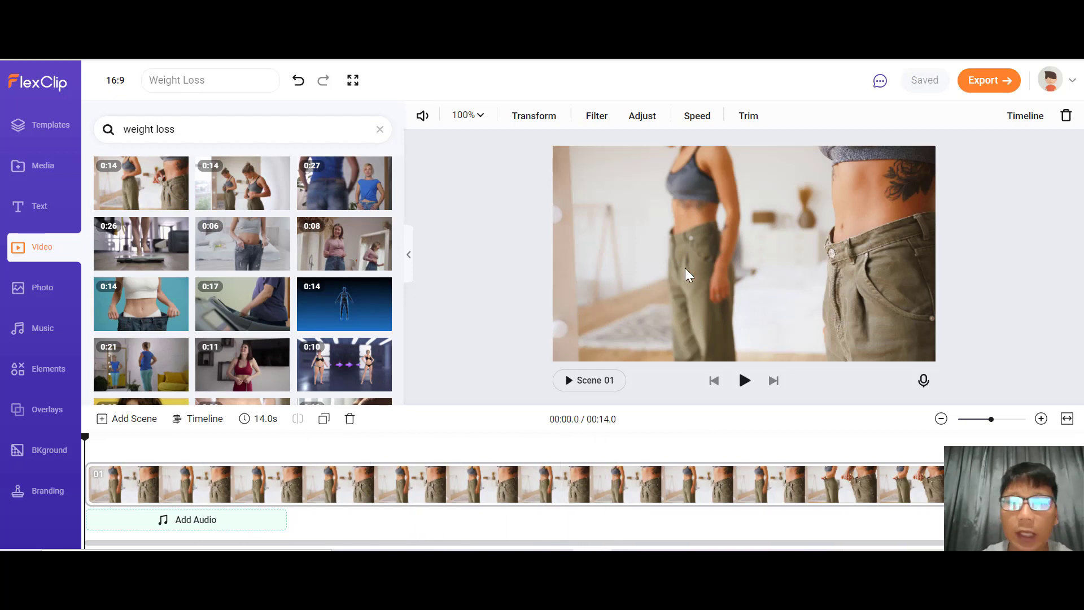
Add a basic subtitle without a background box to the scene and clear its placeholder text
left_click(58, 210)
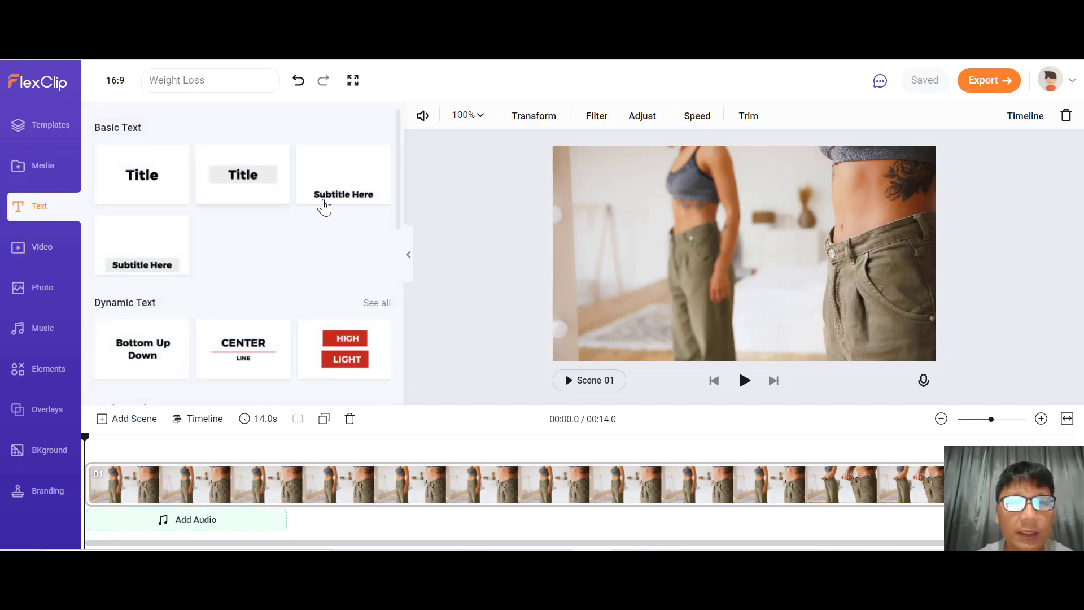
left_click(350, 183)
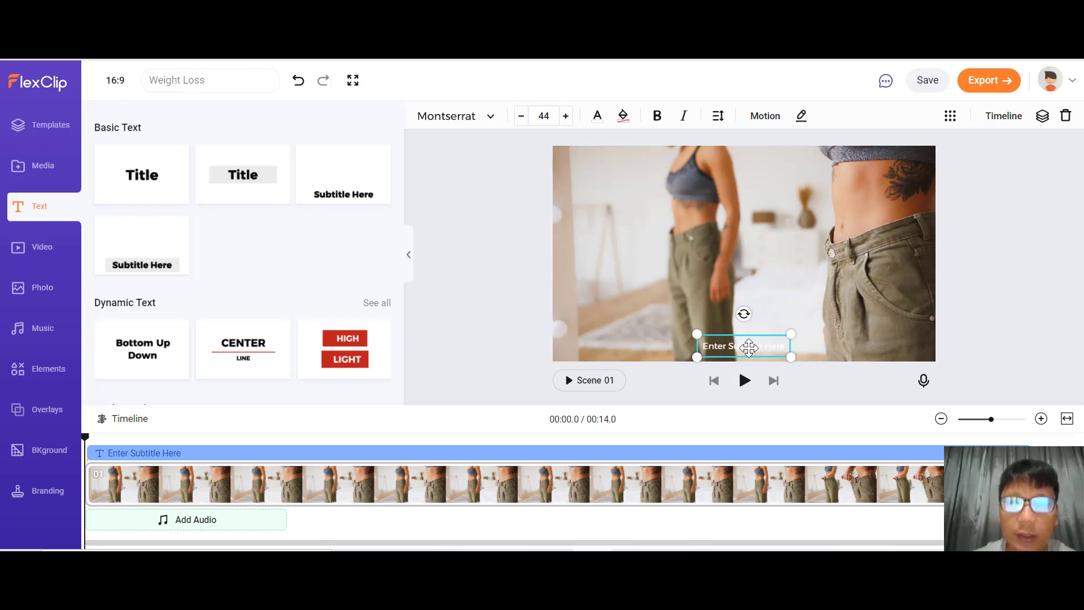
double_click(749, 347)
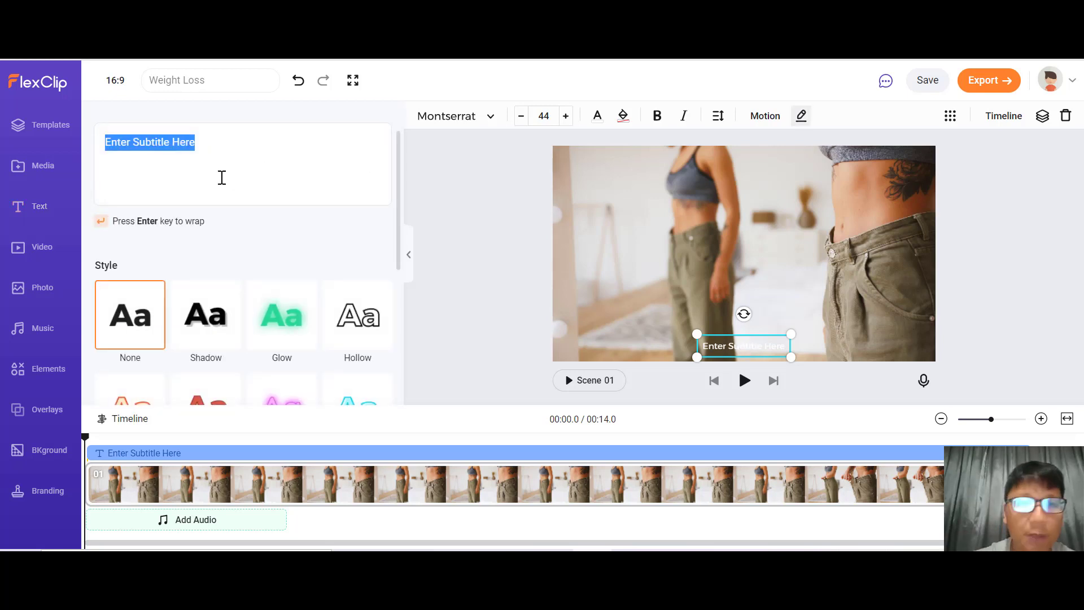
key("BackSpace")
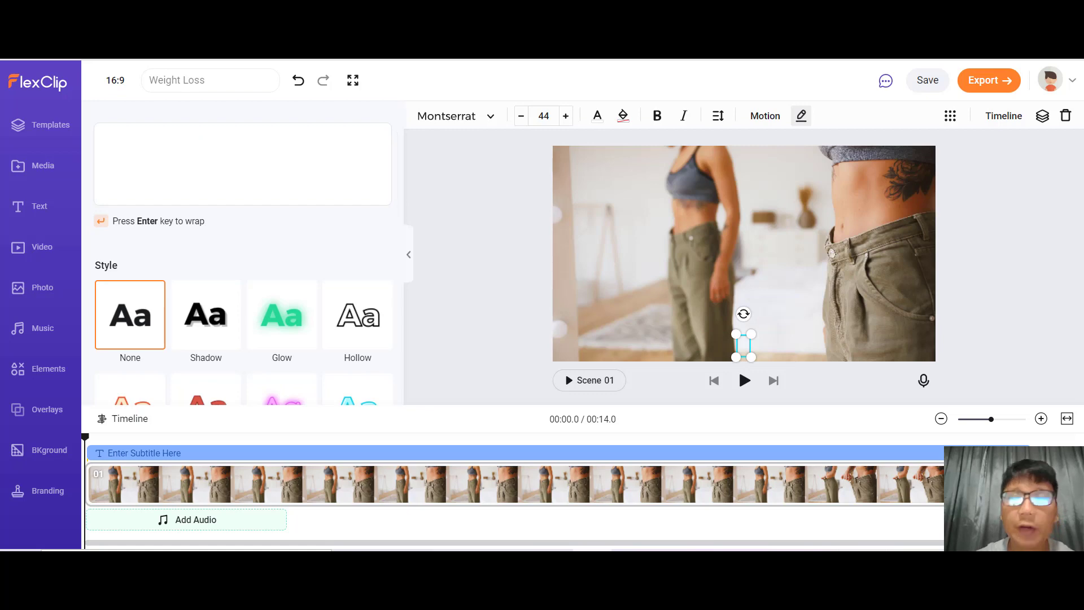
Copy the opening sentence, "Weight loss is not" through "lose weight safely", from the Google Docs document and paste it into the empty FlexClip subtitle
left_click(480, 14)
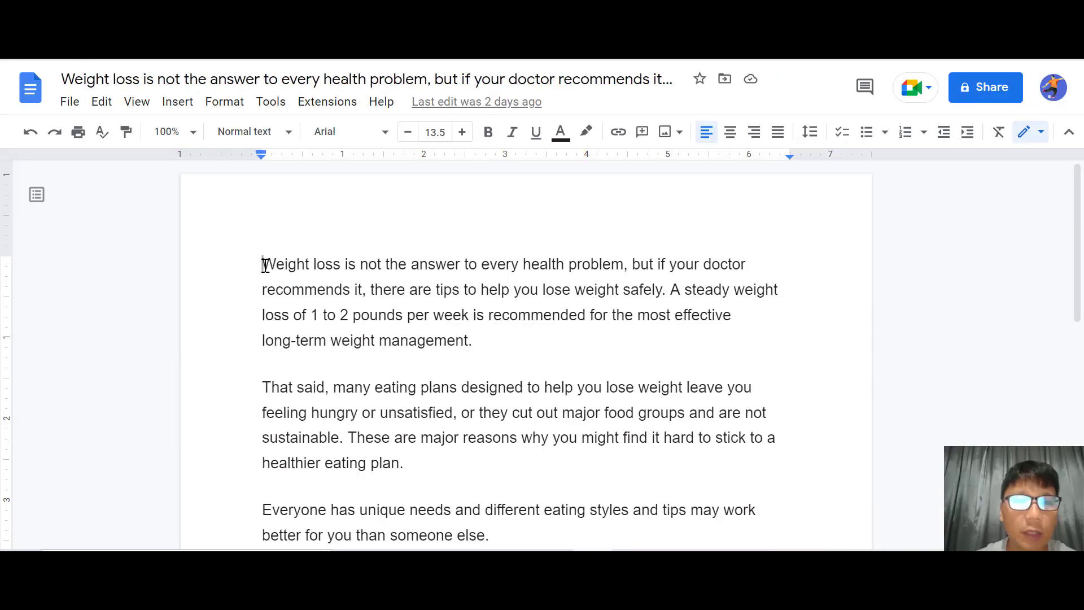
left_click_drag(265, 264, 661, 290)
key("ctrl+c")
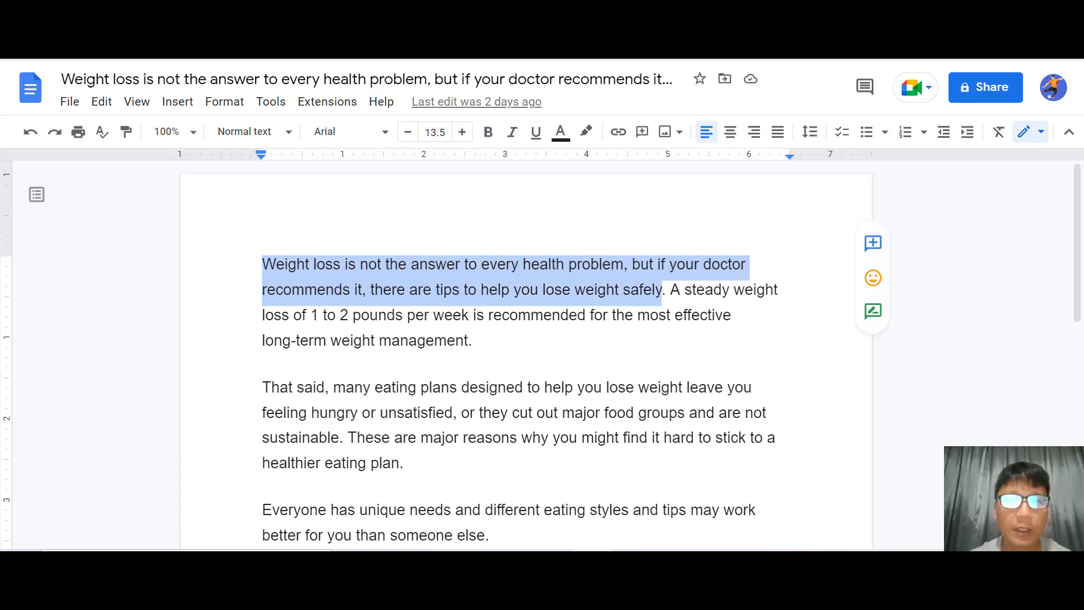
left_click(372, 14)
key("ctrl+v")
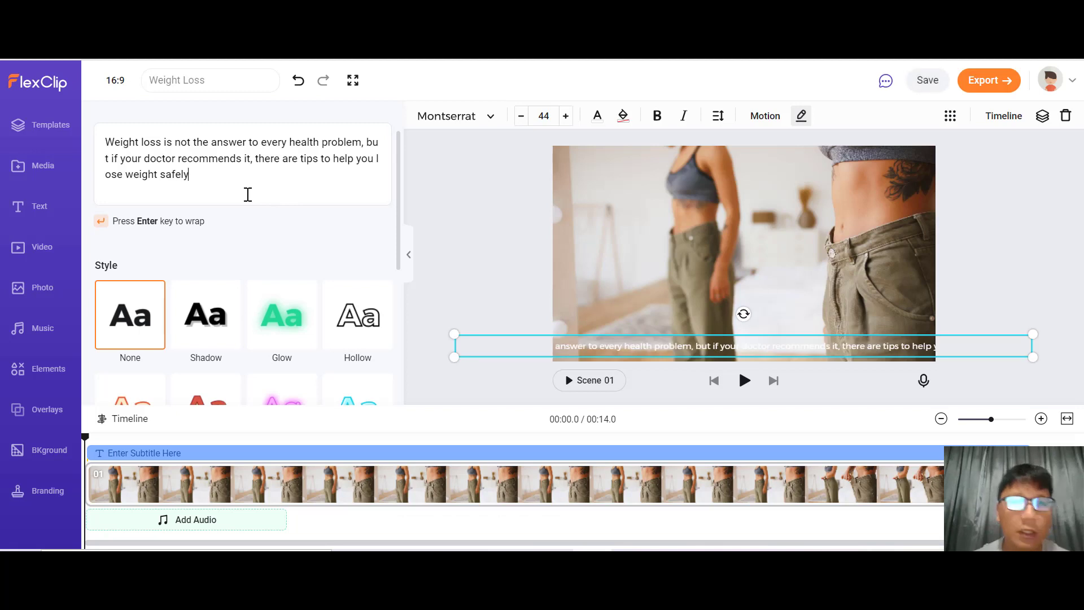
Break the subtitle into four lines, starting new ones at "to every health problem", "but if your doctor" and "there are tips"
left_click(248, 145)
key("Return")
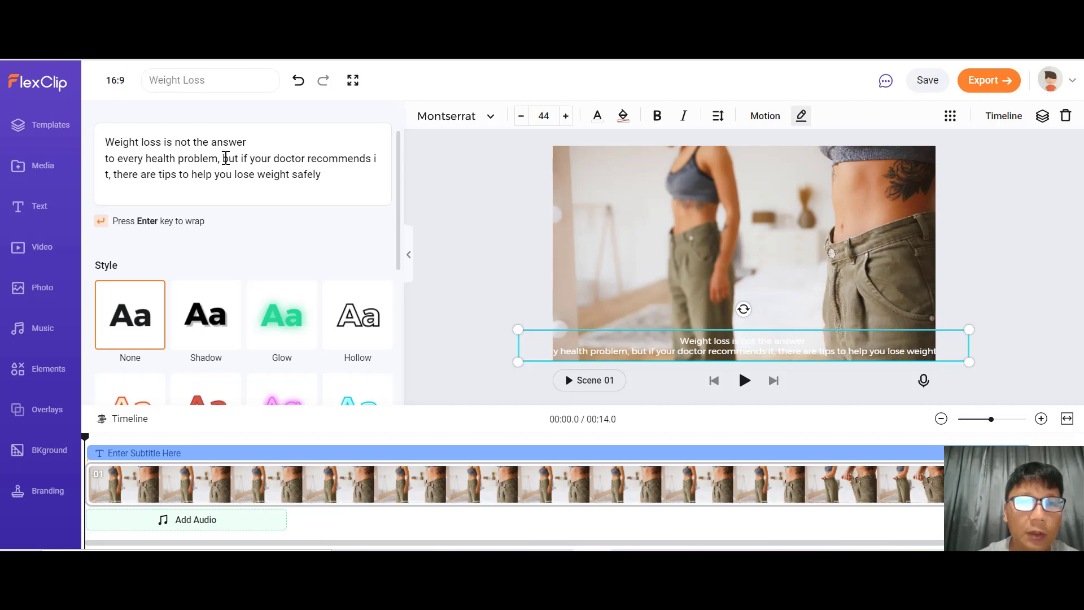
left_click(224, 158)
key("Return")
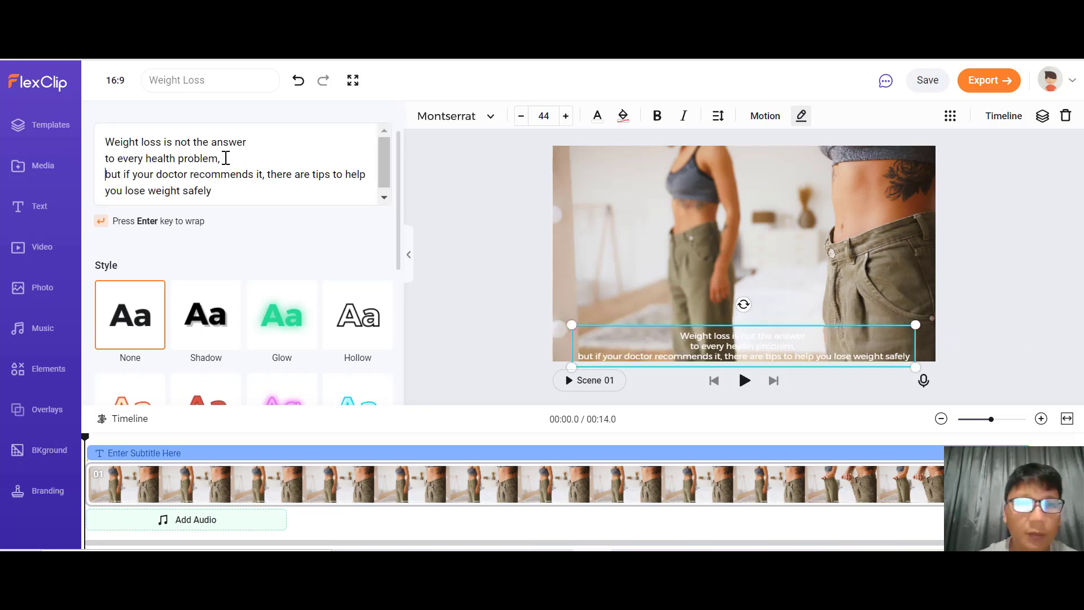
left_click(266, 175)
key("Return")
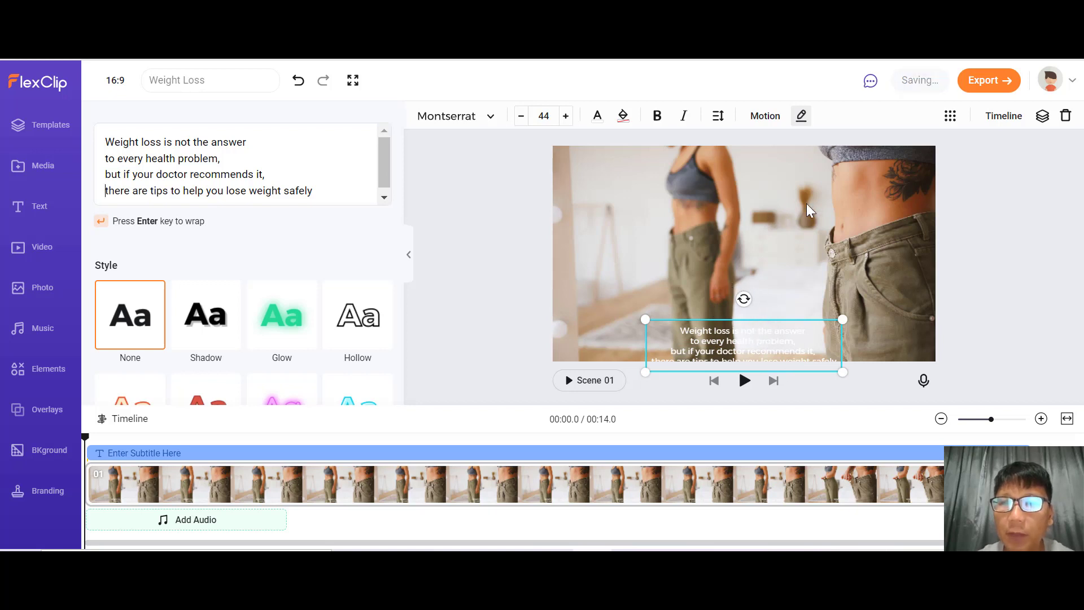
Try the centre and bottom-right positions for the subtitle, finally placing it at the bottom centre of the frame
left_click(950, 119)
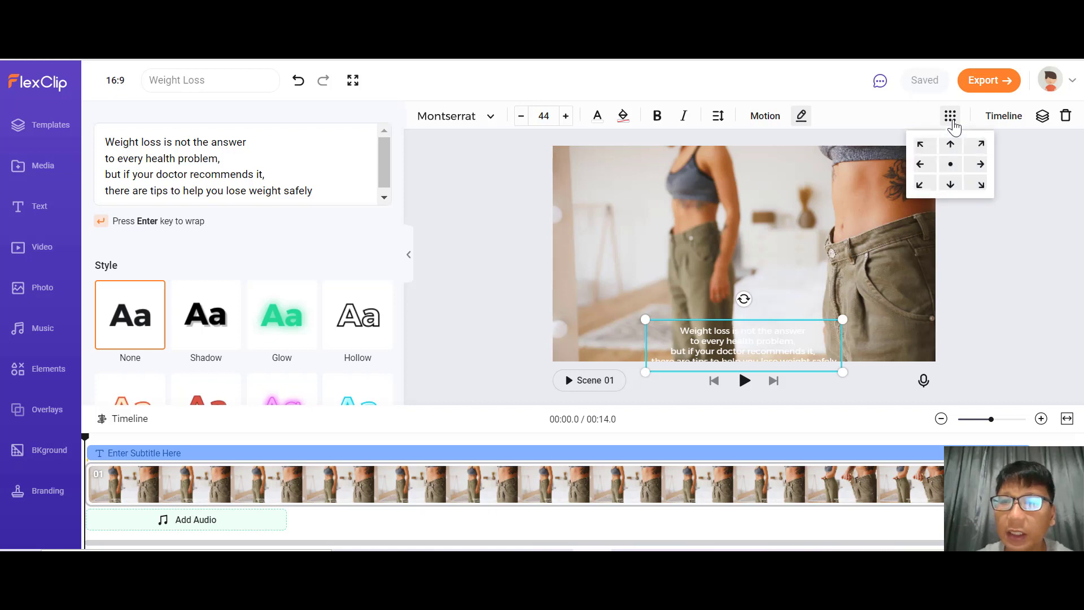
left_click(952, 176)
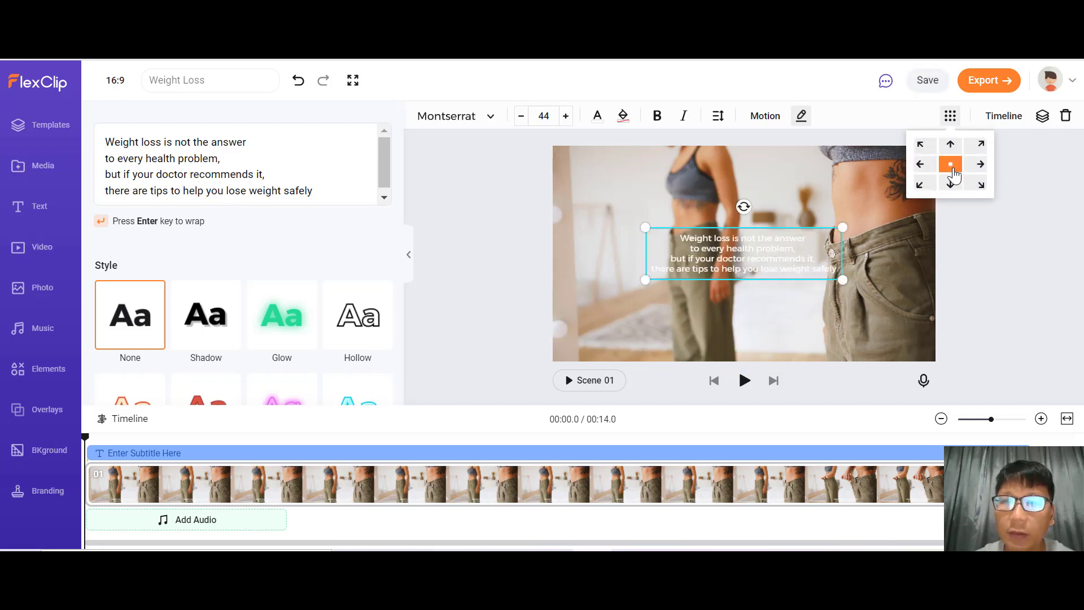
left_click(953, 191)
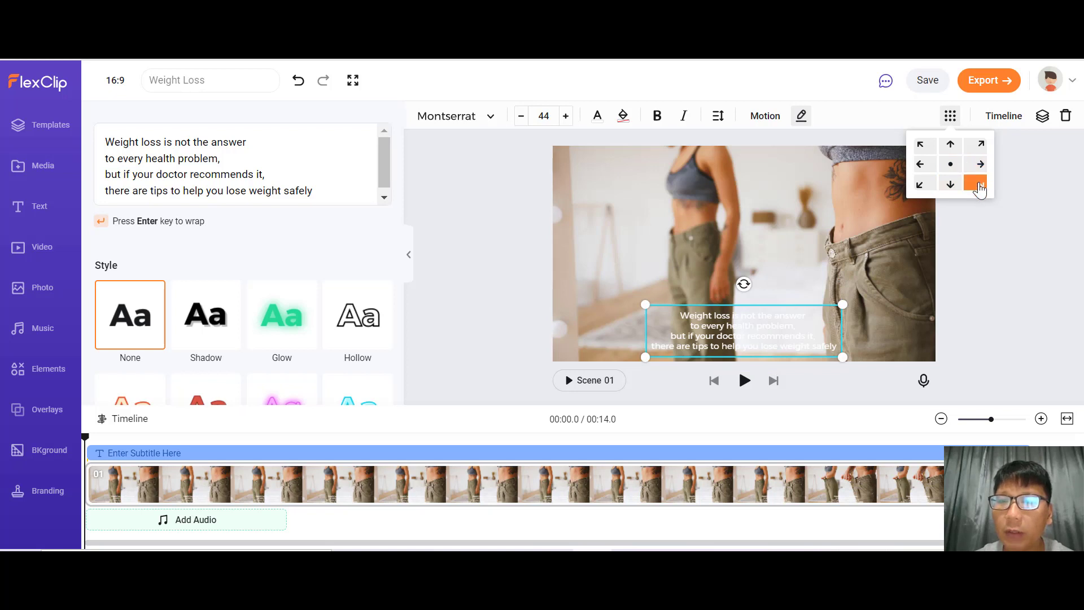
left_click(979, 188)
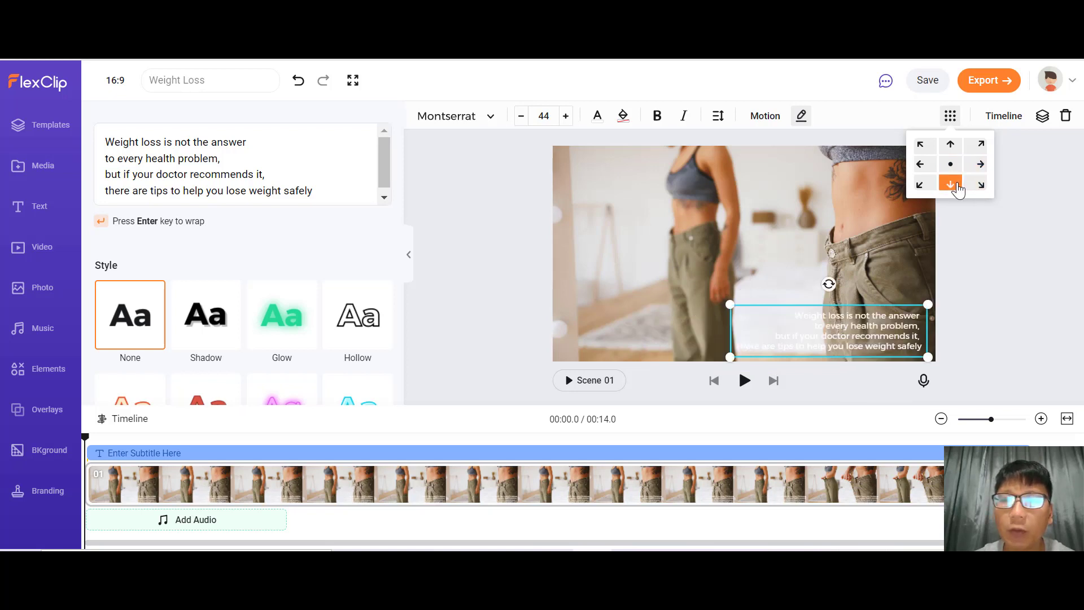
left_click(956, 189)
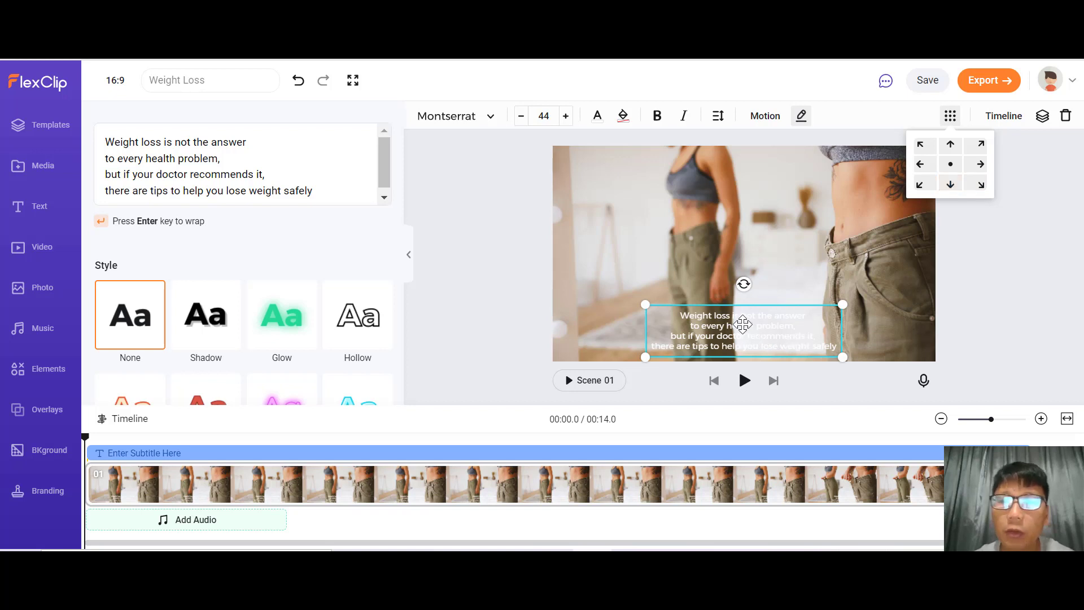
Set the subtitle's letter spacing to 21 and its line height to 50
left_click(718, 115)
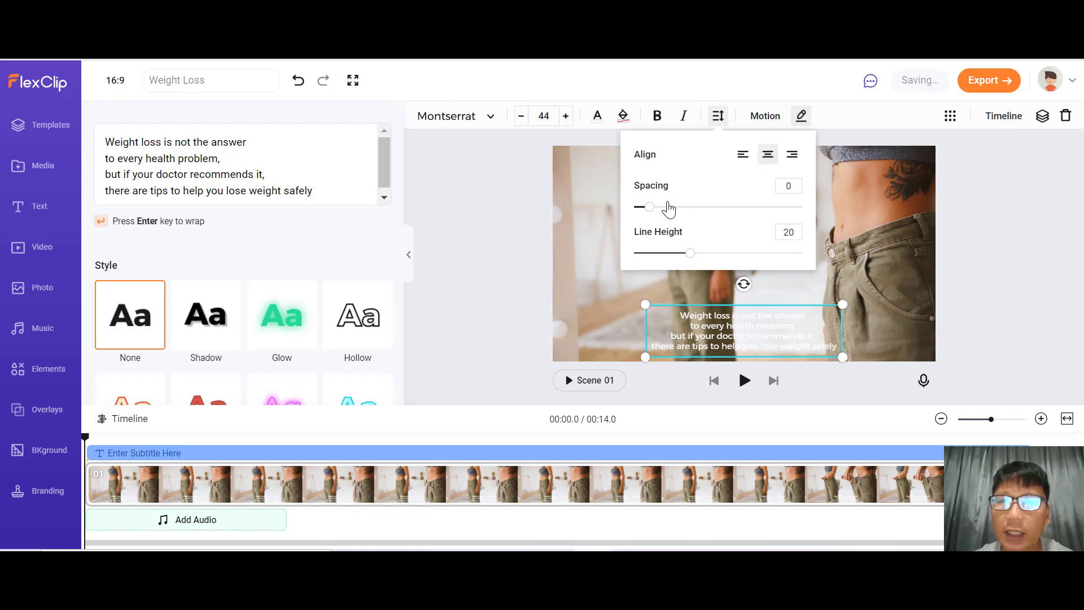
left_click_drag(652, 210, 682, 210)
left_click(692, 260)
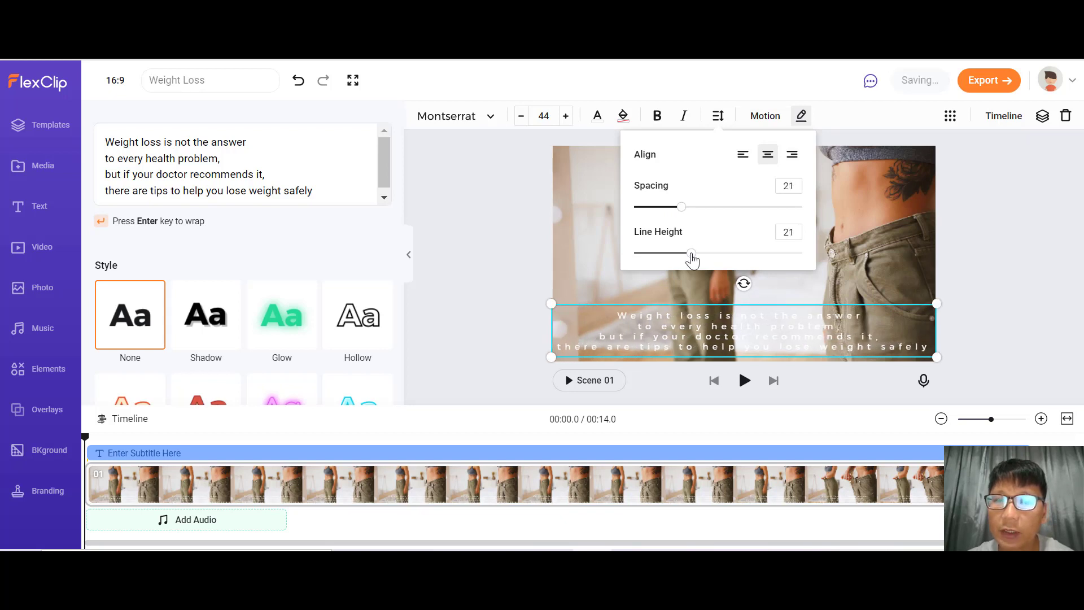
left_click_drag(692, 260, 734, 259)
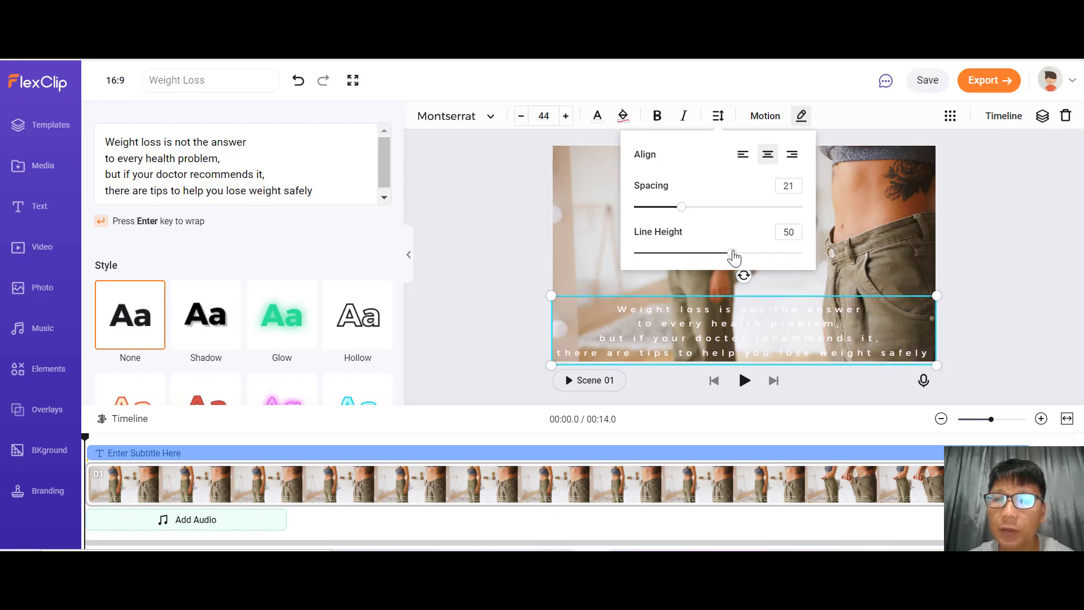
left_click(1042, 262)
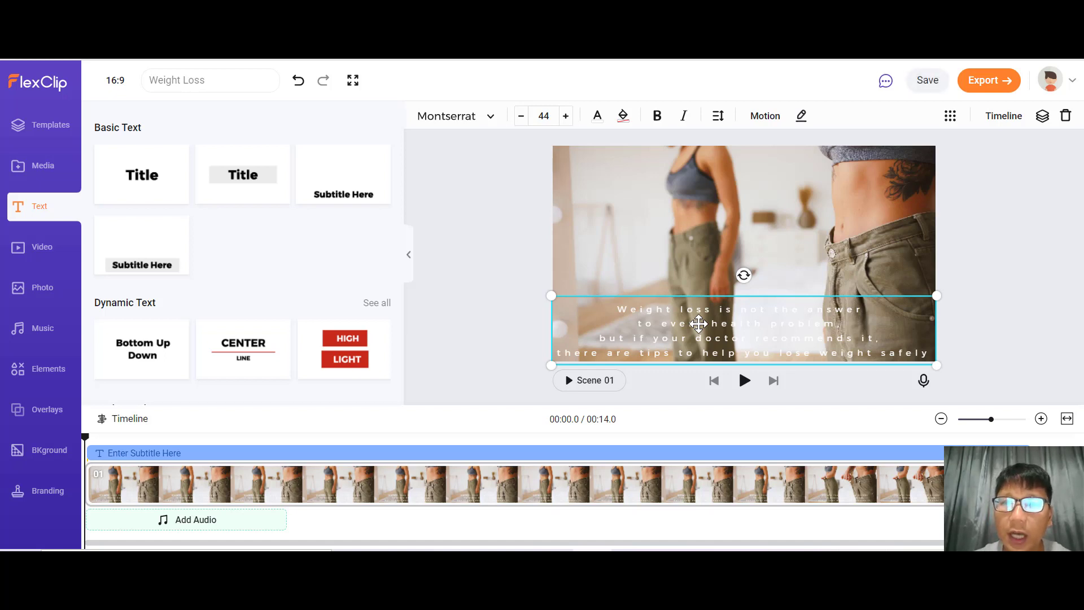
Turn on the subtitle's background, keep it black and set its opacity to 49%
left_click(623, 116)
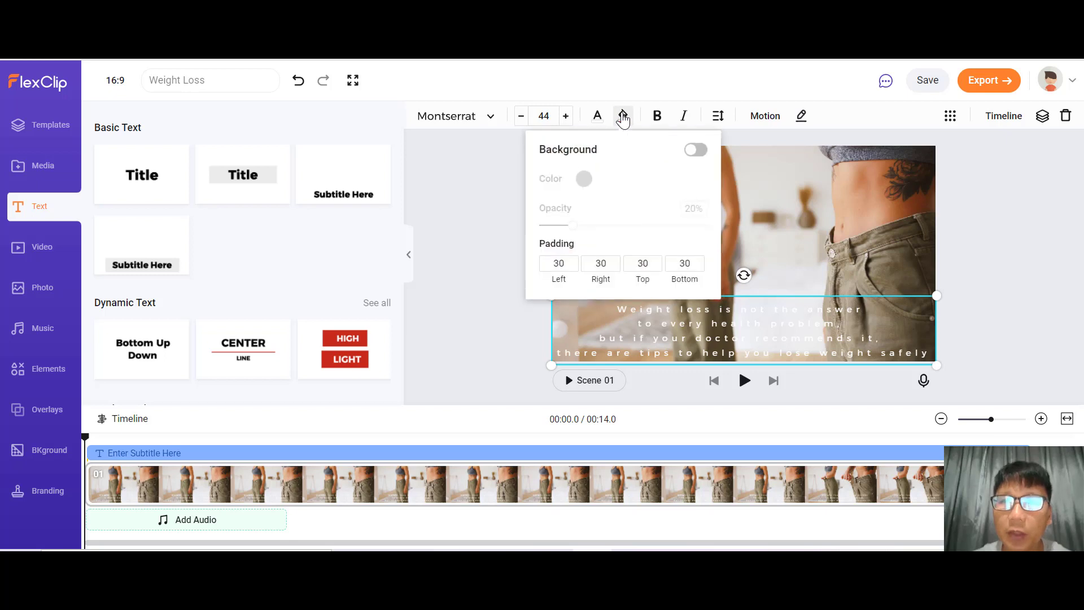
left_click(698, 151)
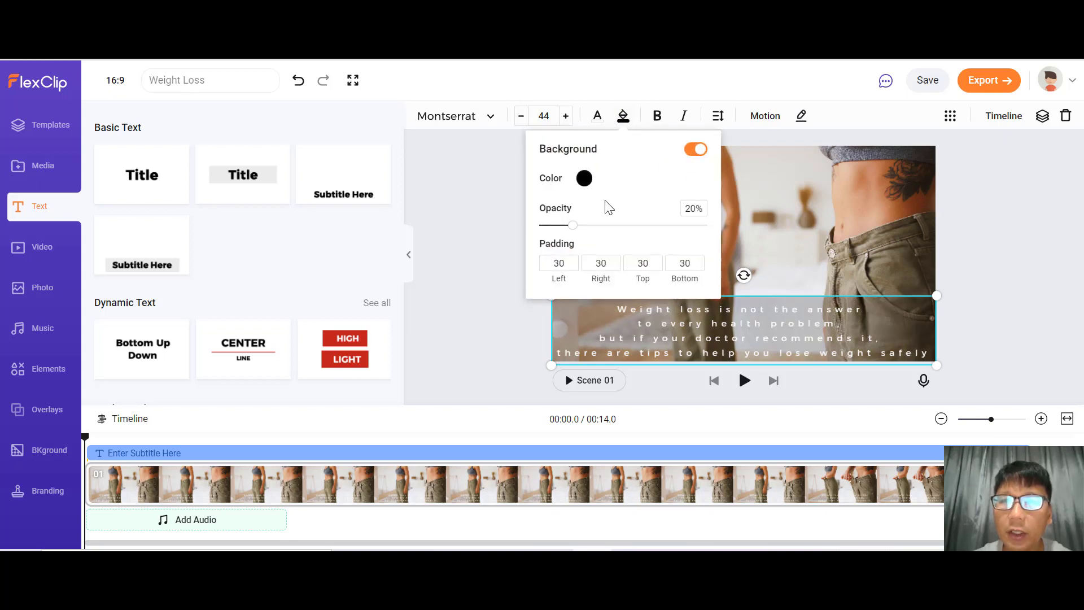
left_click(584, 179)
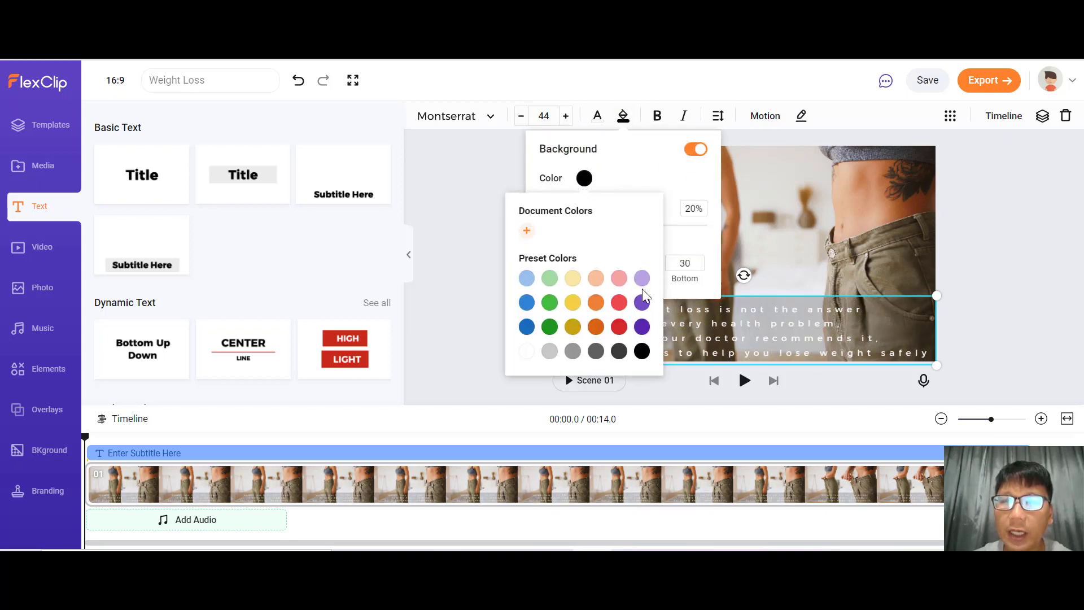
left_click(613, 178)
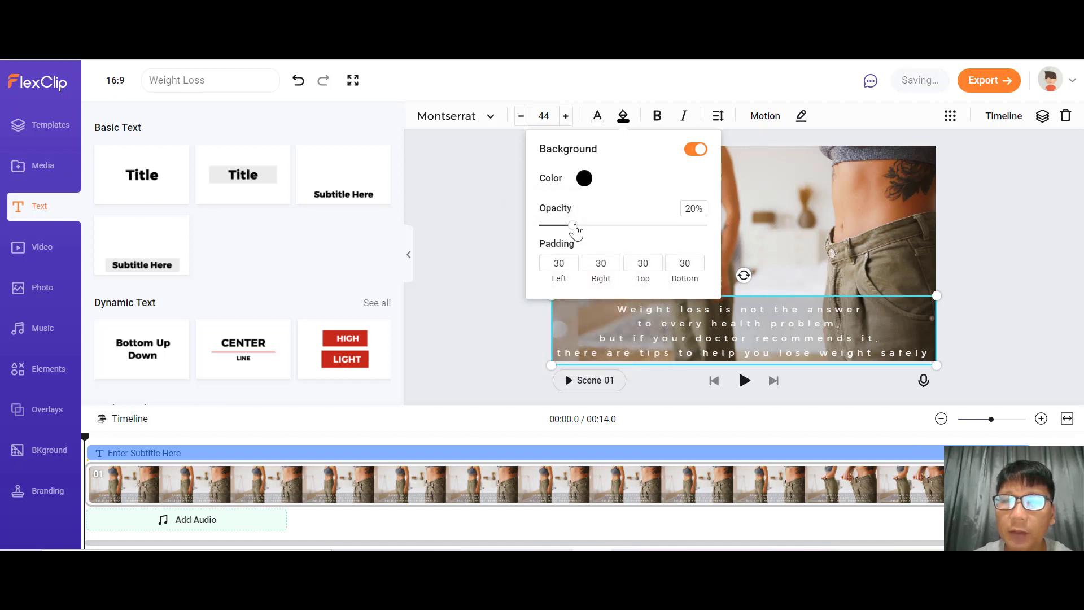
left_click_drag(573, 226, 627, 225)
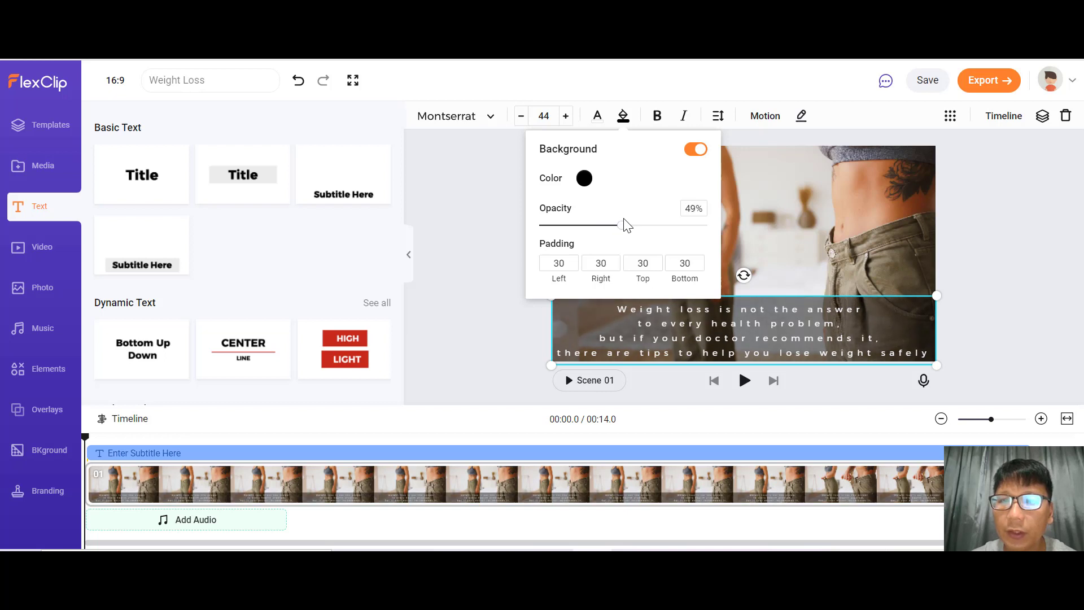
left_click(998, 274)
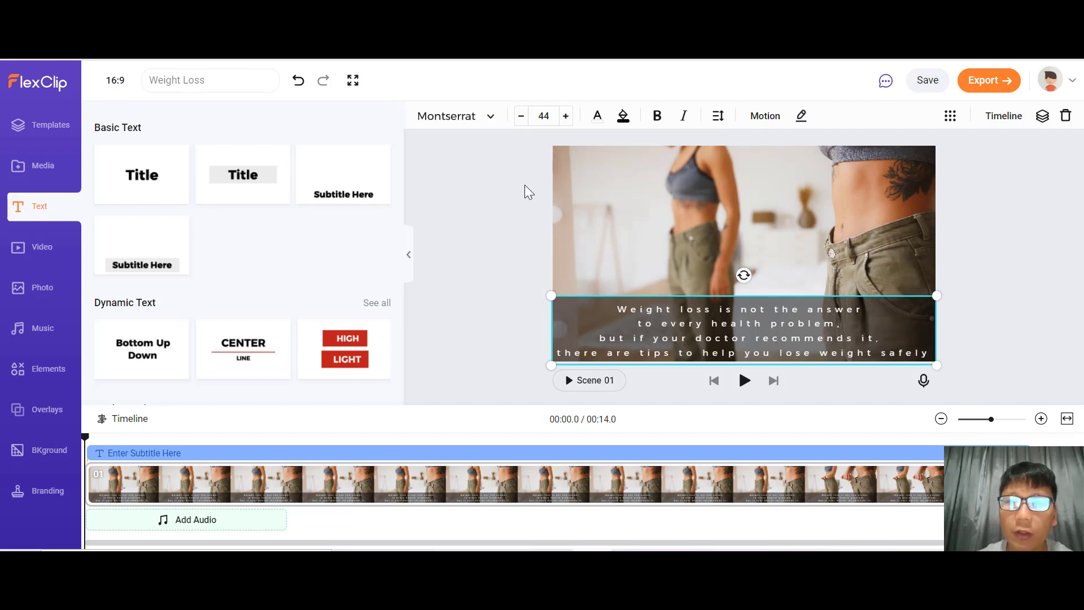
Keep the subtitle in Montserrat, increase its font size to 45 and make it bold
left_click(492, 117)
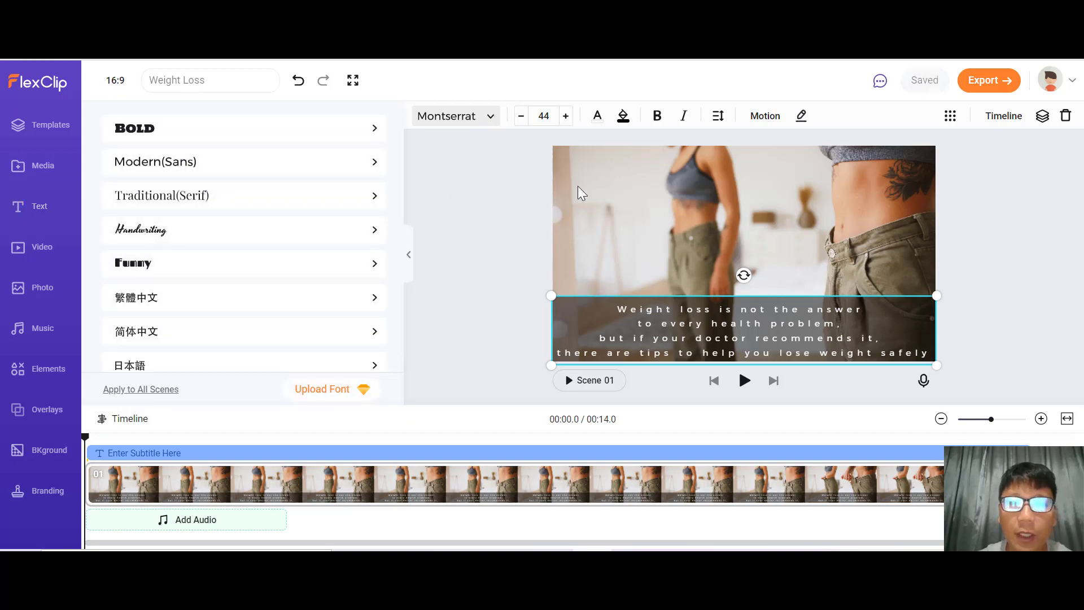
left_click(566, 116)
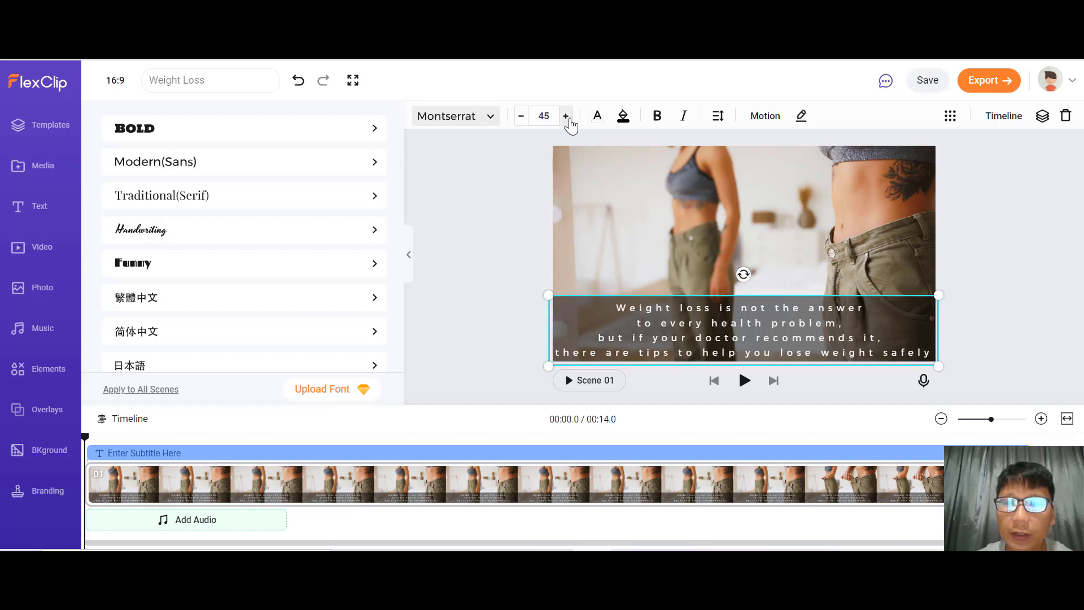
left_click(600, 123)
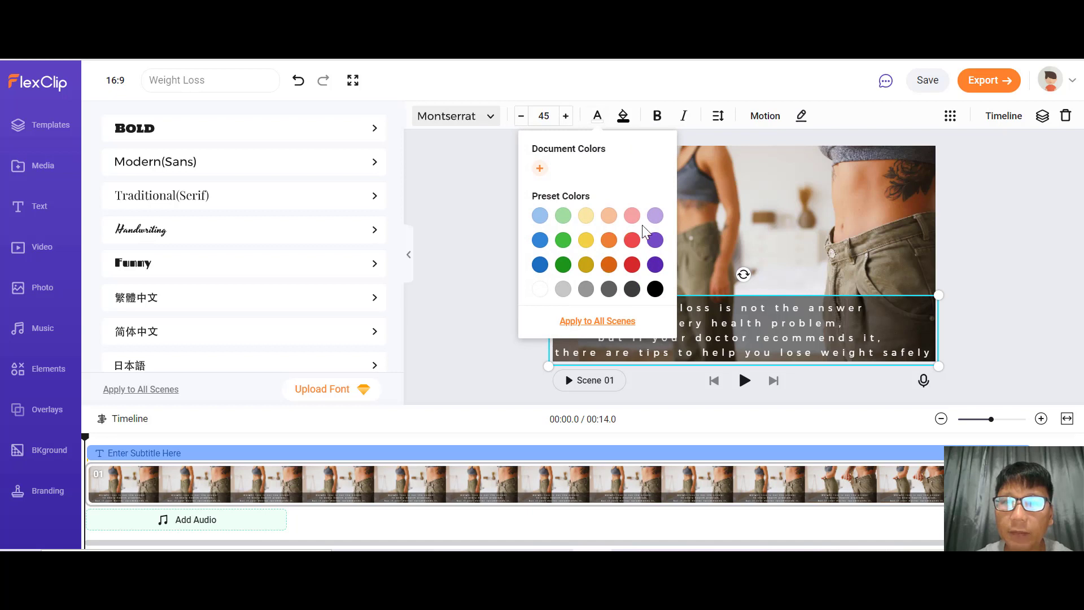
left_click(657, 117)
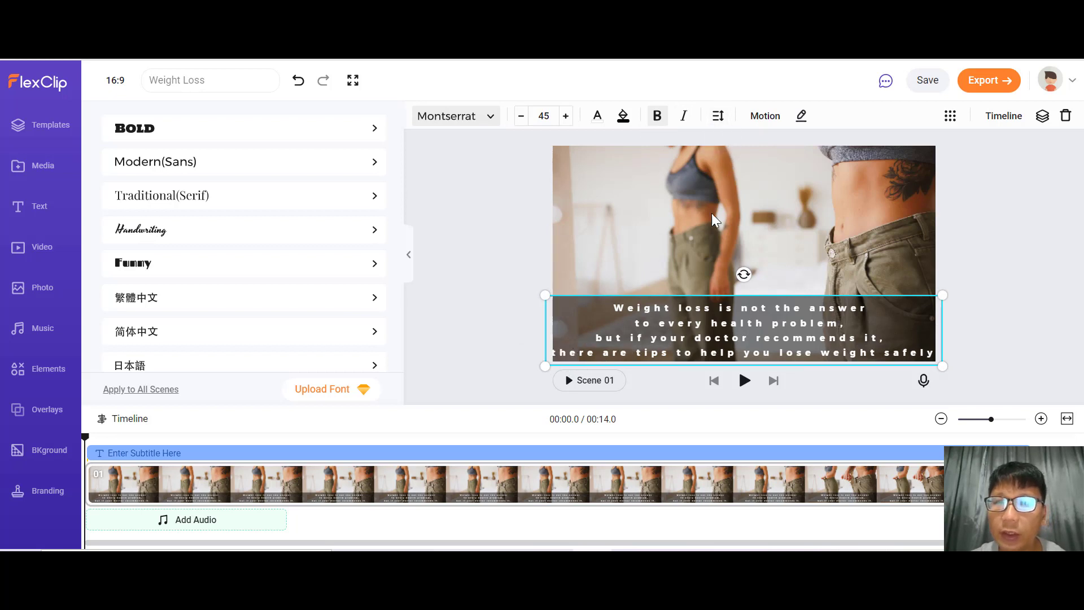
Reduce the subtitle's line height to 45 and slightly tighten its letter spacing
left_click(715, 117)
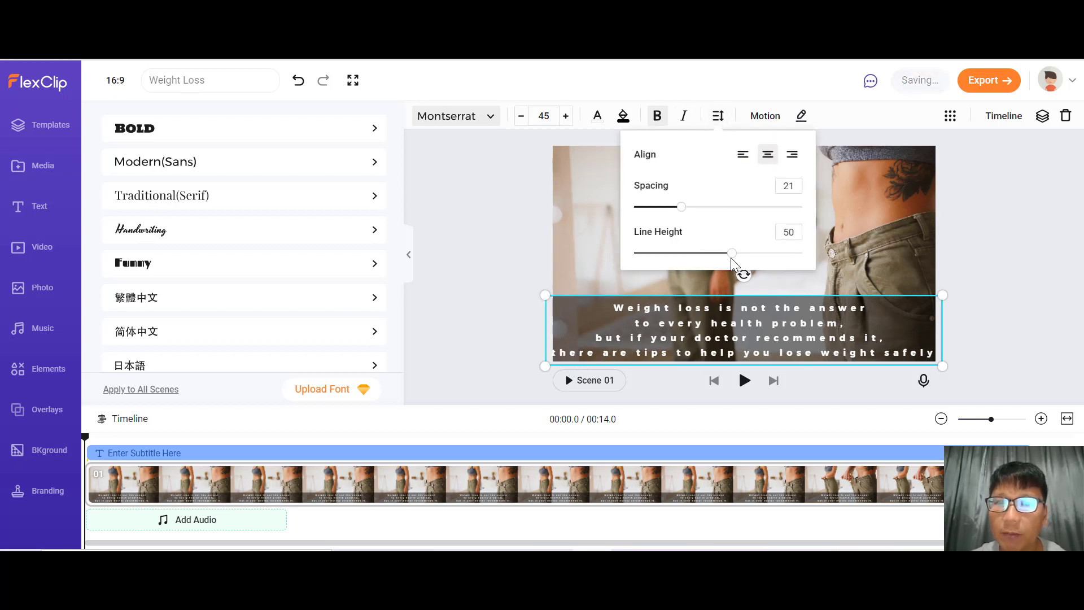
left_click_drag(731, 254, 725, 255)
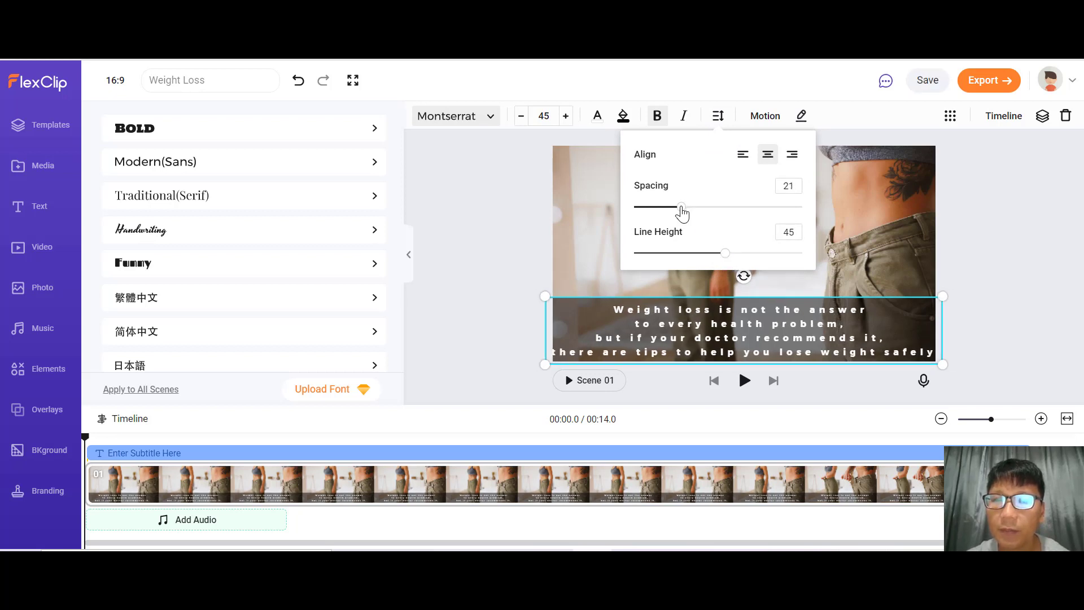
left_click_drag(681, 209, 680, 209)
left_click(1001, 275)
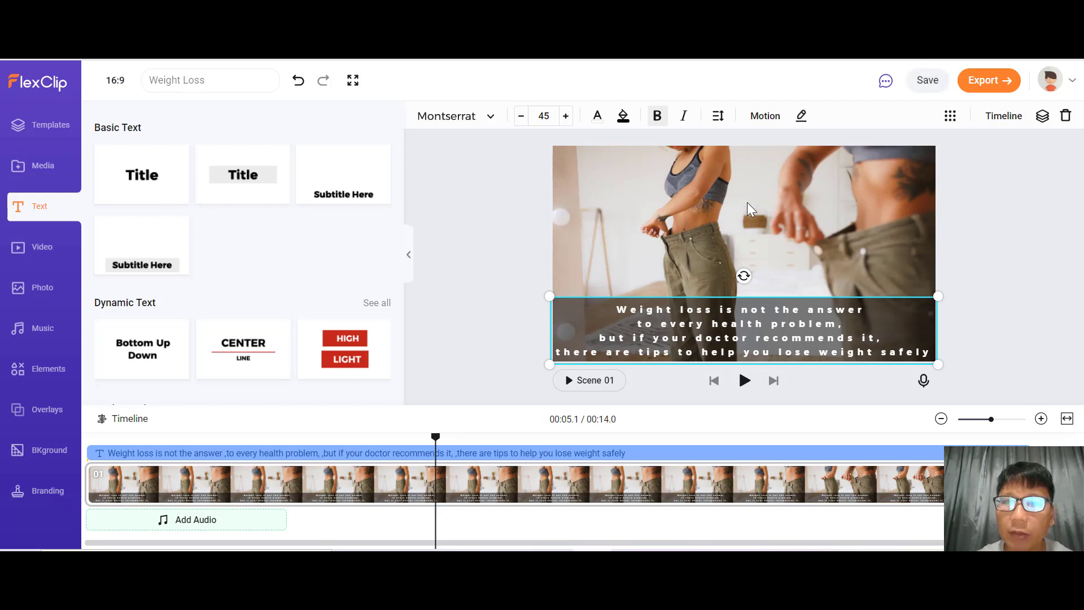
Apply the Scale Up motion preset with the Character style to the subtitle and return the playhead to the start
left_click(764, 116)
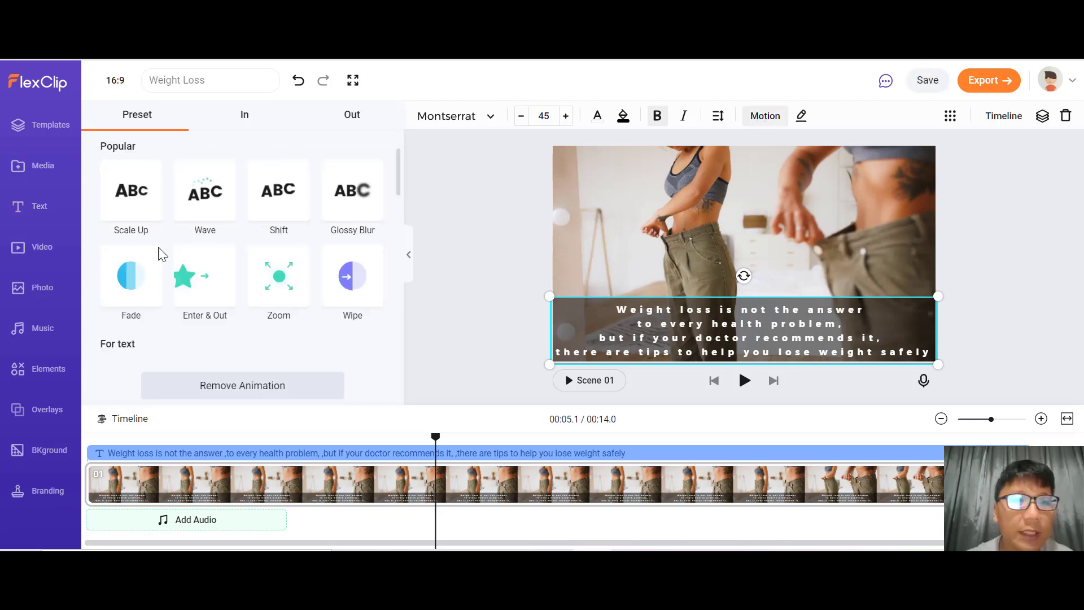
left_click(128, 205)
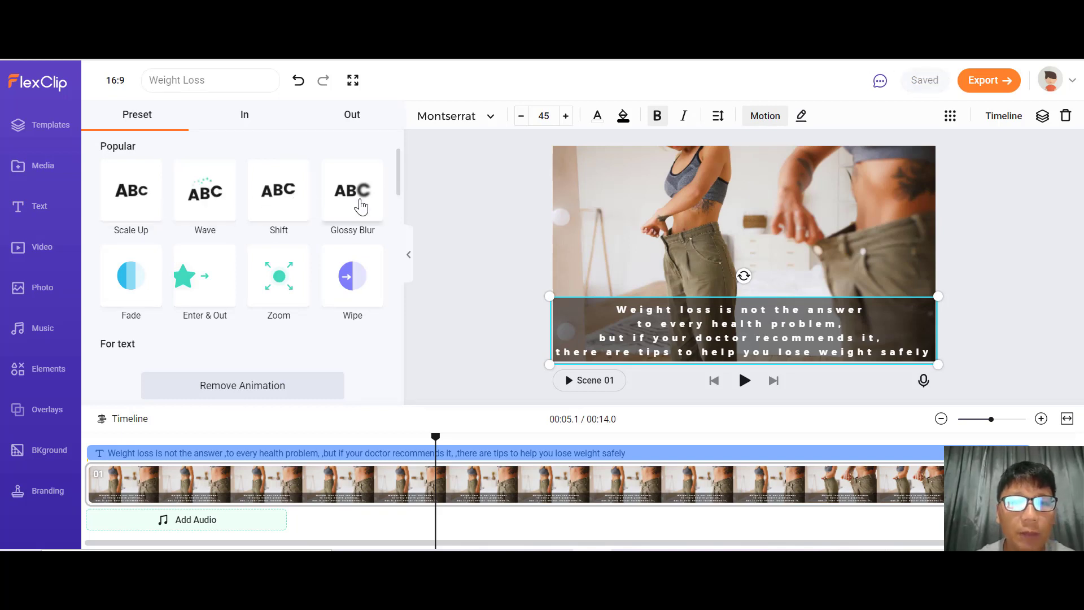
left_click_drag(398, 187, 399, 150)
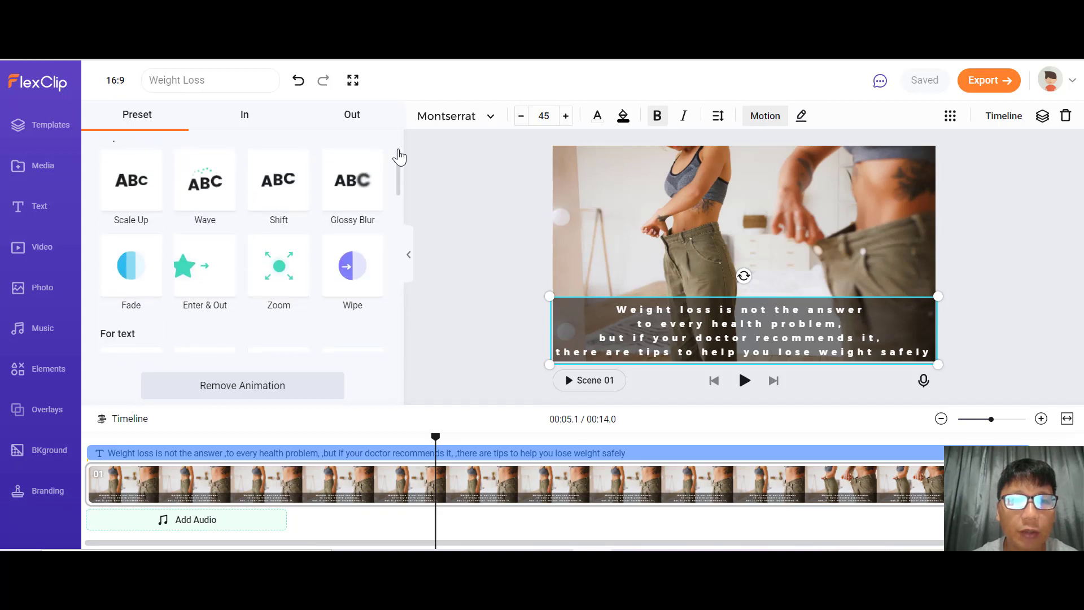
left_click(126, 191)
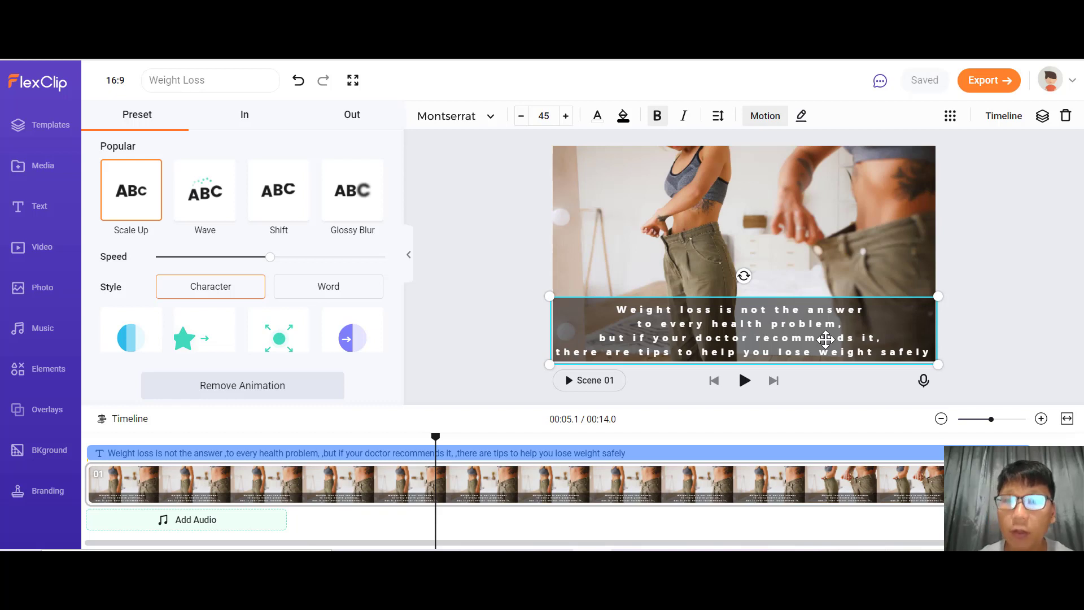
left_click_drag(435, 438, 85, 437)
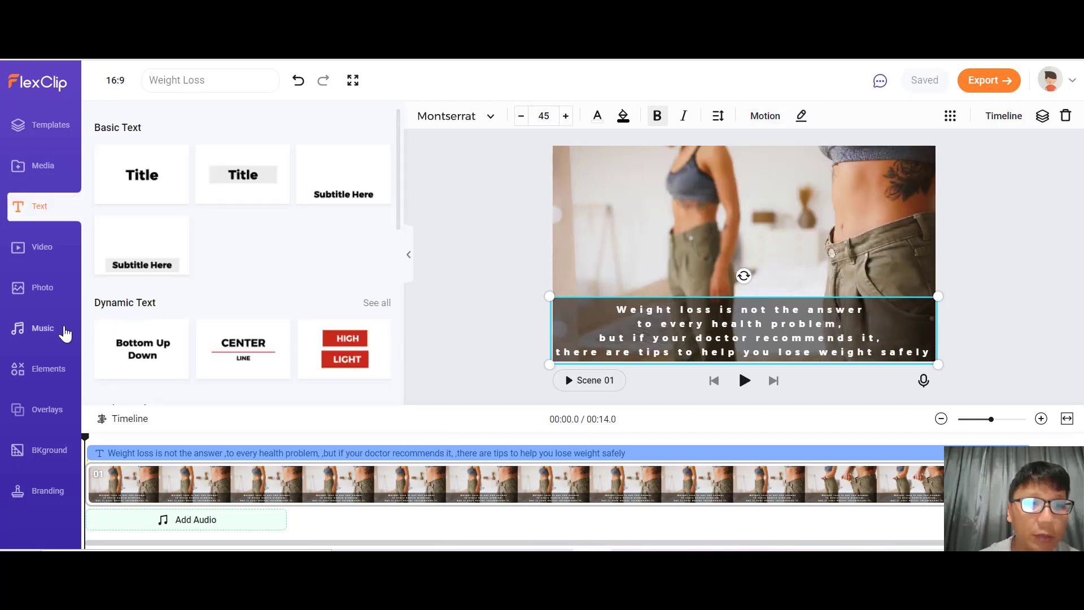
Preview the Atmospheric Tutorial Background track from the Inspiring music and add it as the video's background audio
left_click(64, 332)
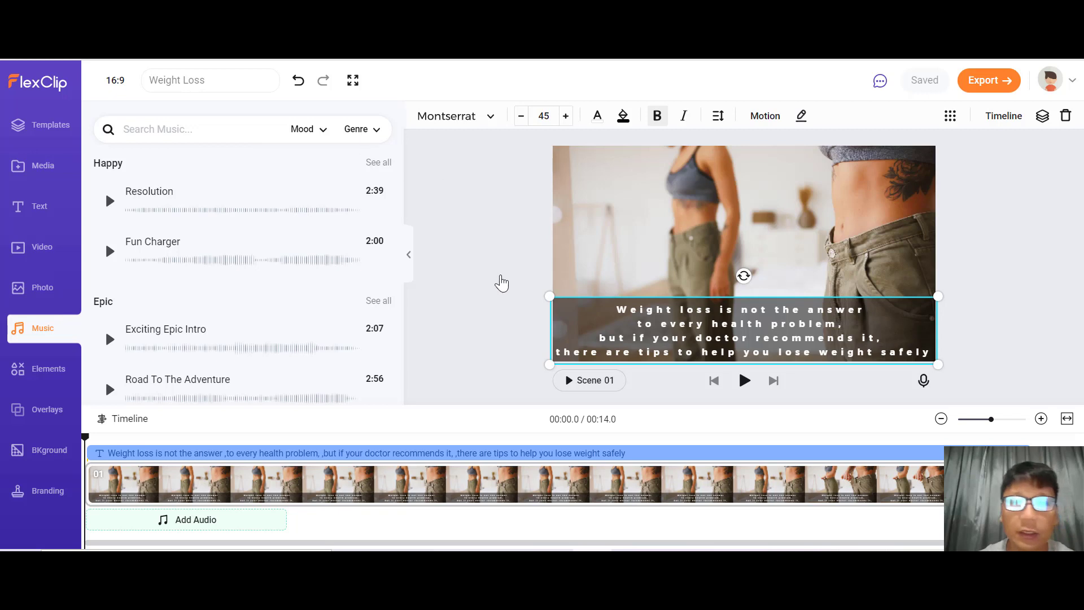
scroll(498, 279, "down", 5)
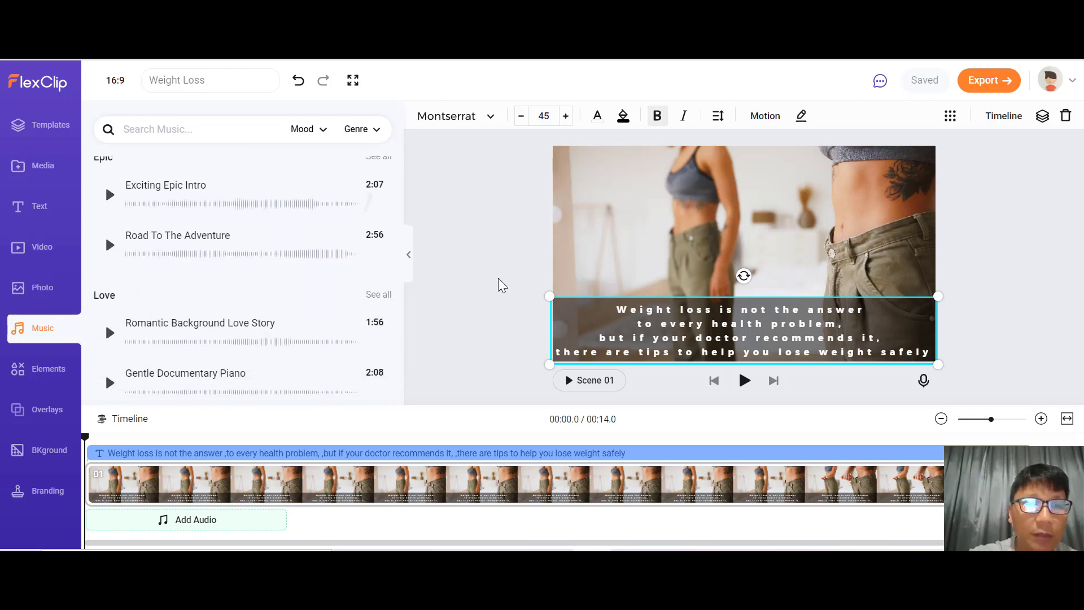
scroll(499, 280, "down", 2)
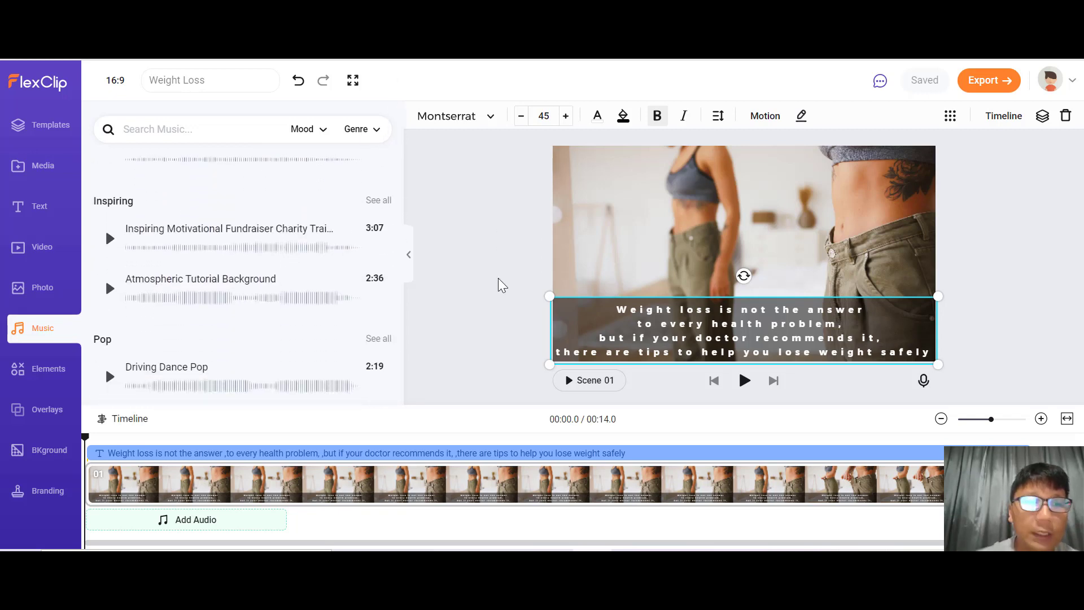
left_click(109, 291)
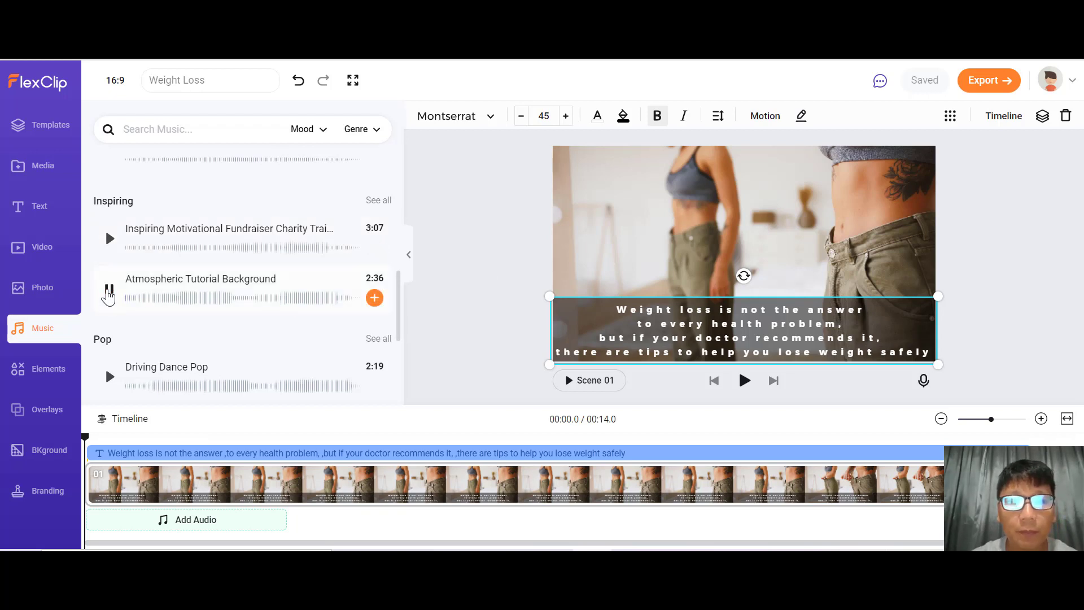
left_click(109, 291)
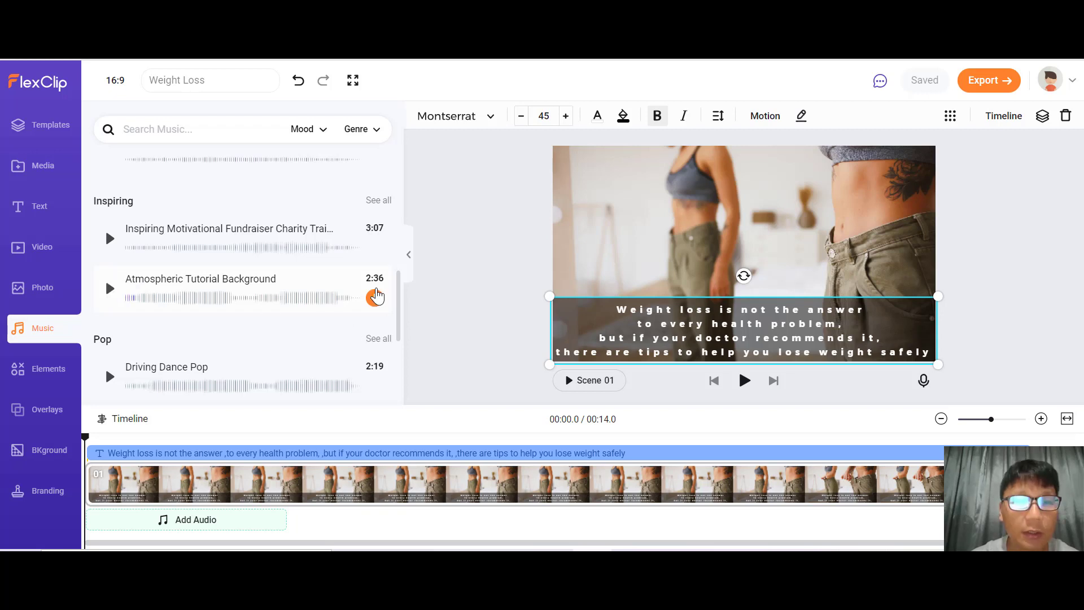
left_click(374, 298)
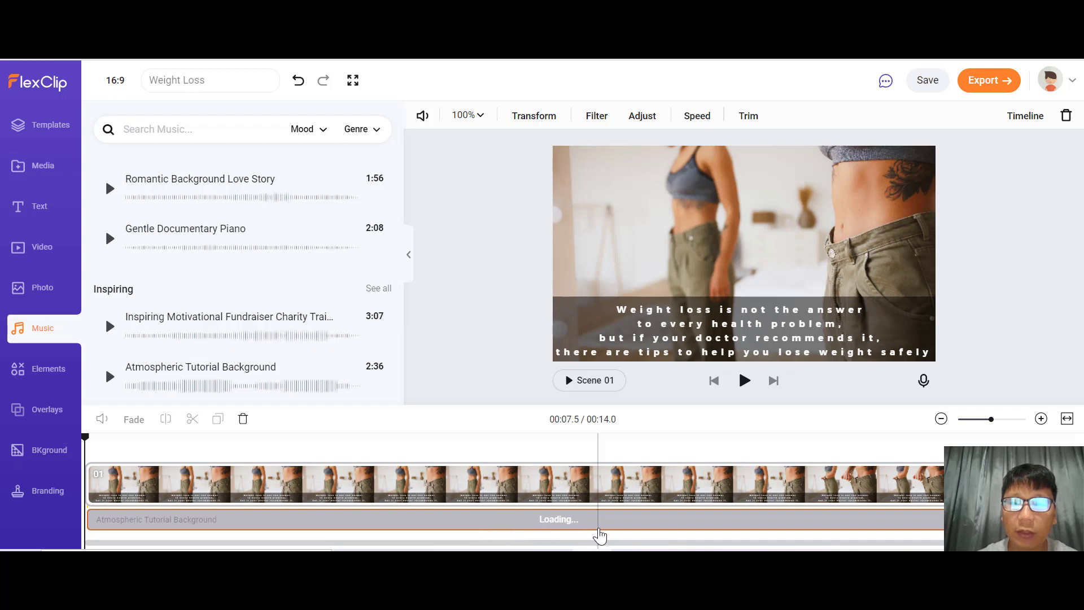
Play the video from the start to check the footage and subtitle together with the music
left_click(745, 516)
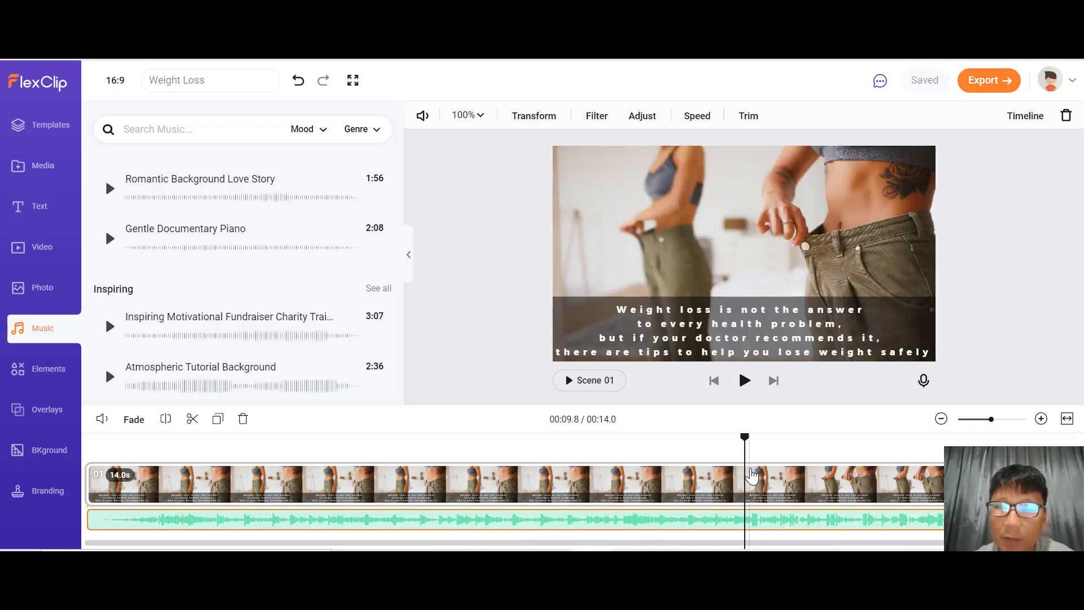
left_click(613, 310)
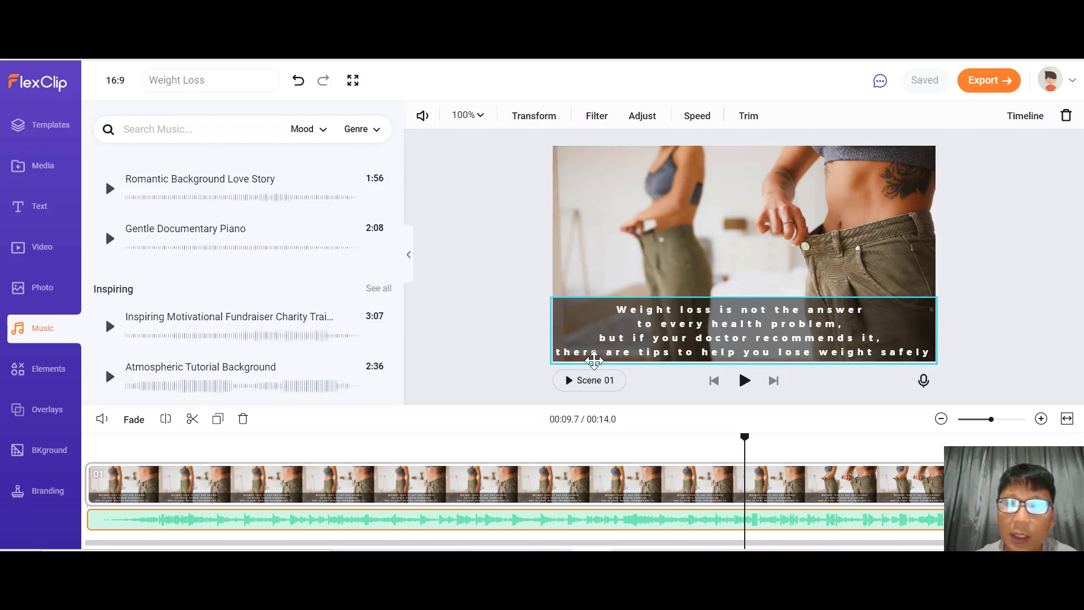
left_click(748, 442)
left_click_drag(571, 433, 84, 450)
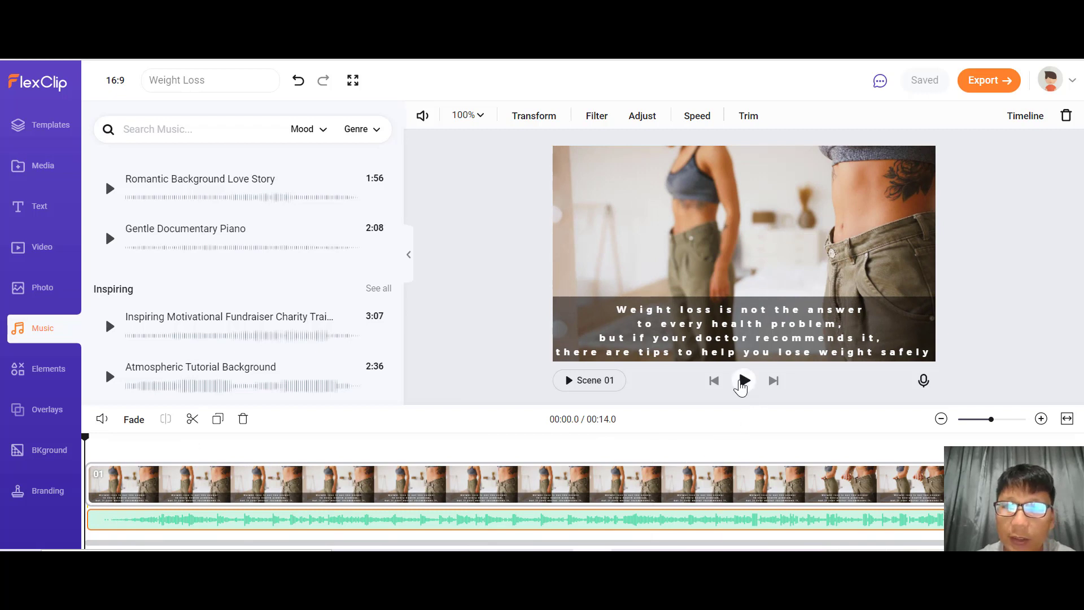
left_click(742, 382)
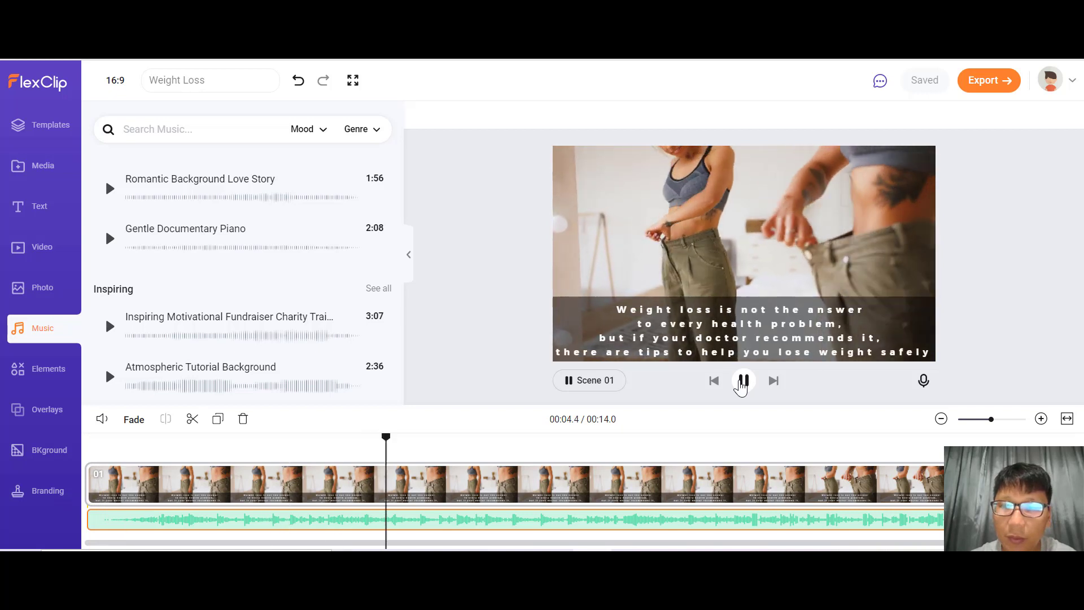
left_click(743, 381)
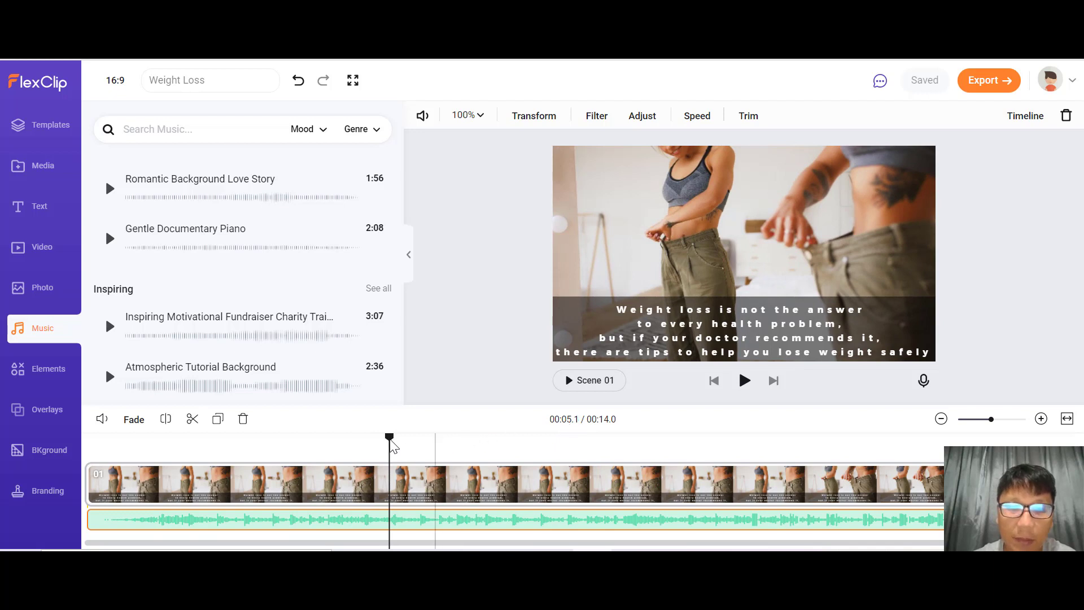
Shorten the first scene to 5.0 seconds and play it back
left_click_drag(390, 440, 426, 446)
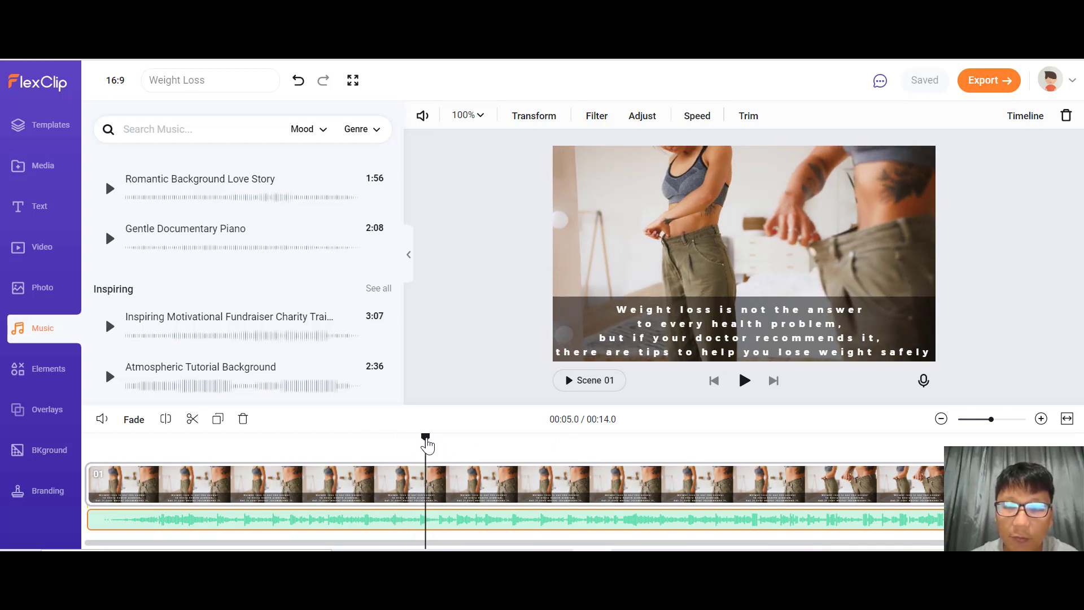
left_click(488, 463)
left_click_drag(489, 463, 415, 485)
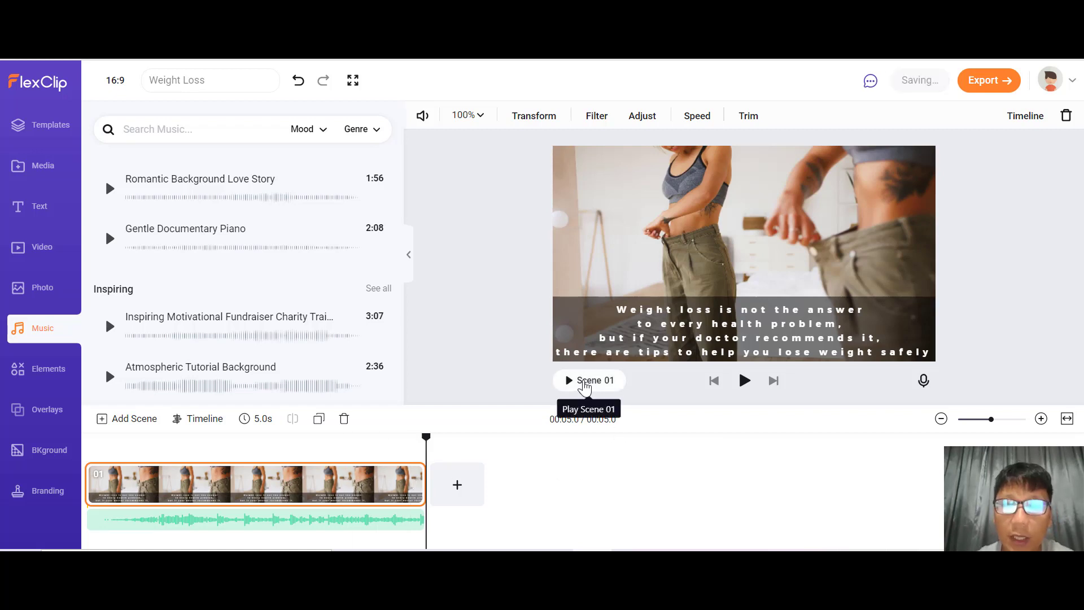
left_click(570, 384)
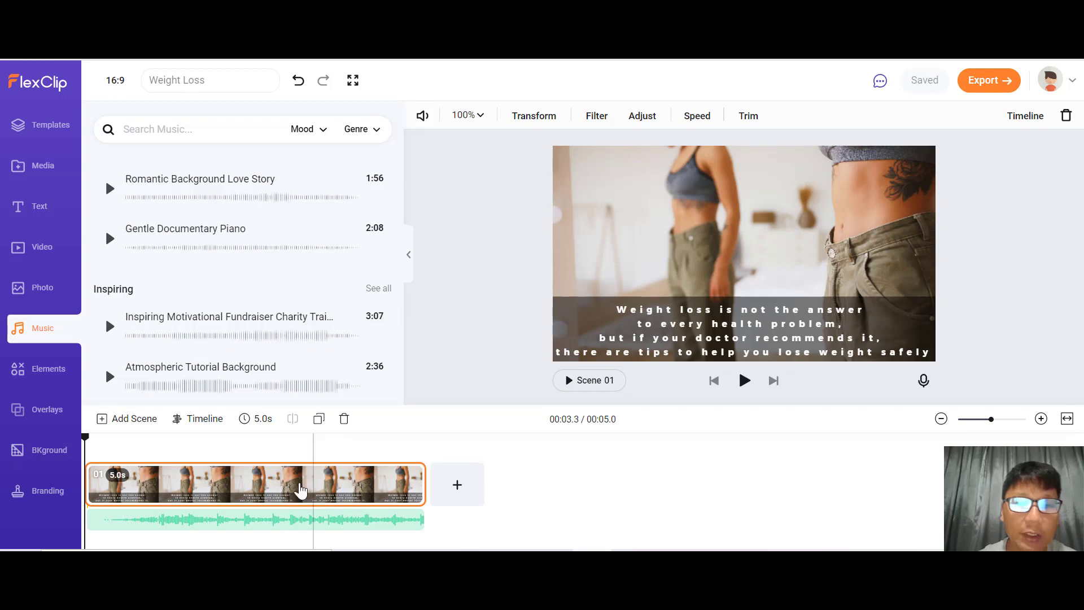
Duplicate the first scene and replace the copy's footage with the 27-second weight loss clip of the woman in blue
left_click(296, 486)
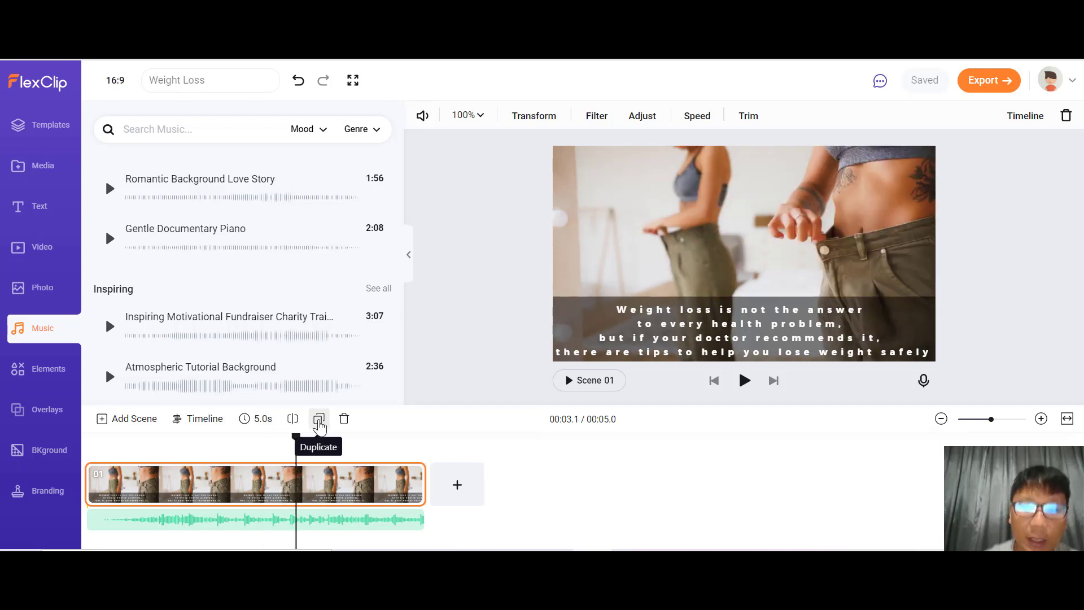
left_click(318, 421)
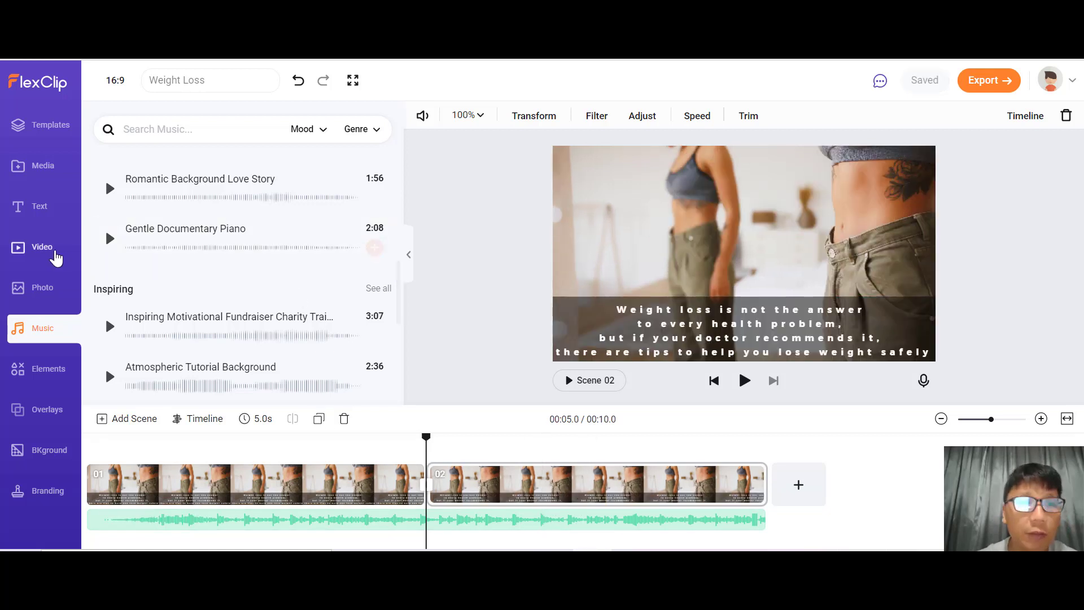
left_click(56, 257)
left_click_drag(345, 183, 566, 478)
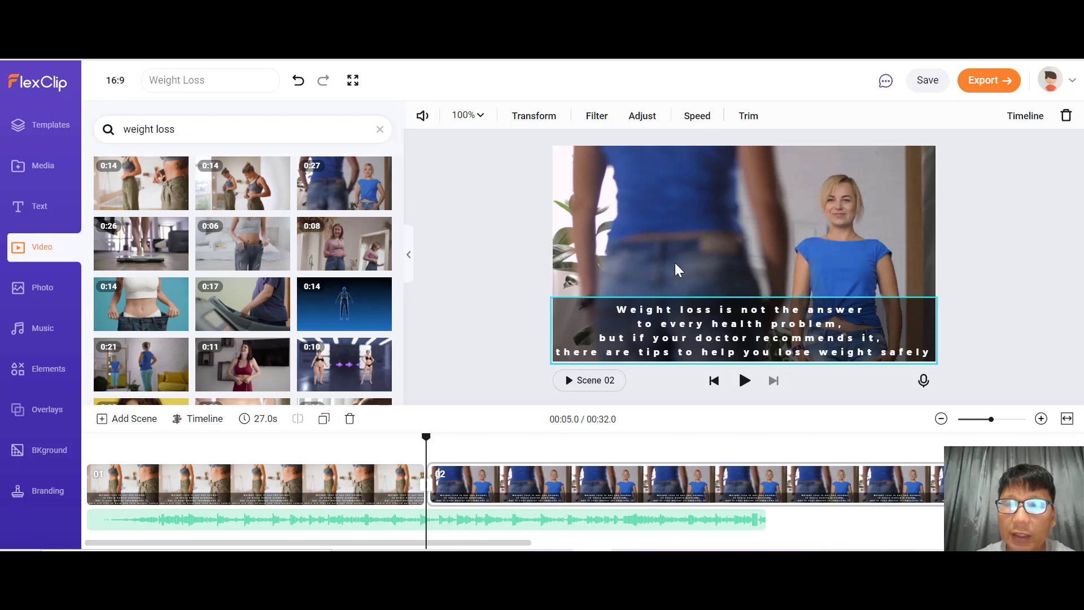
Replace the second scene's subtitle with the article's sentence from "A steady weight loss of 1 to 2 pounds" to "long-term weight management."
left_click(781, 328)
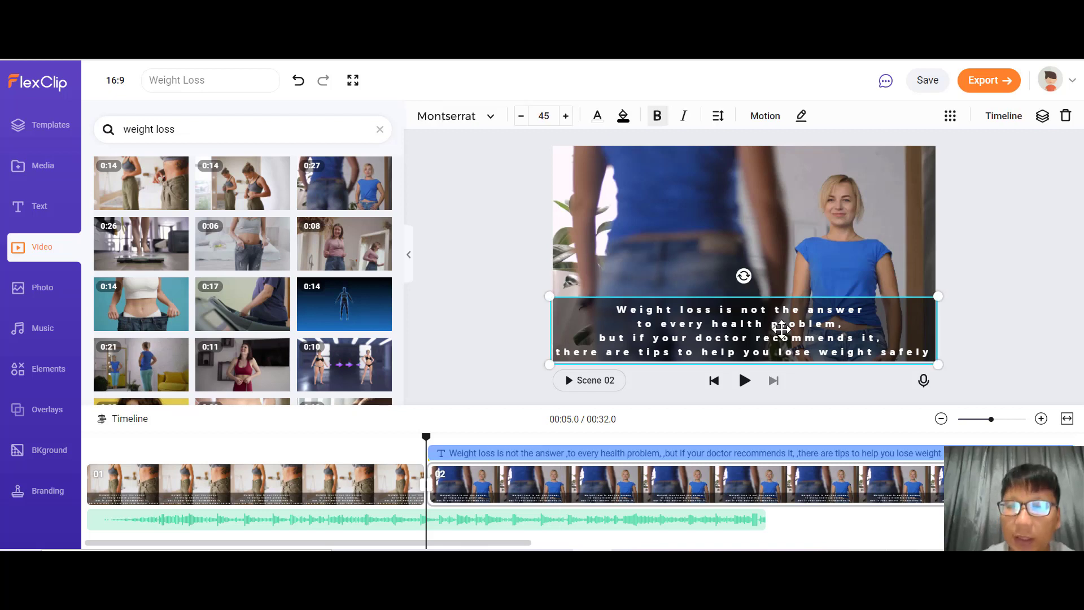
double_click(781, 329)
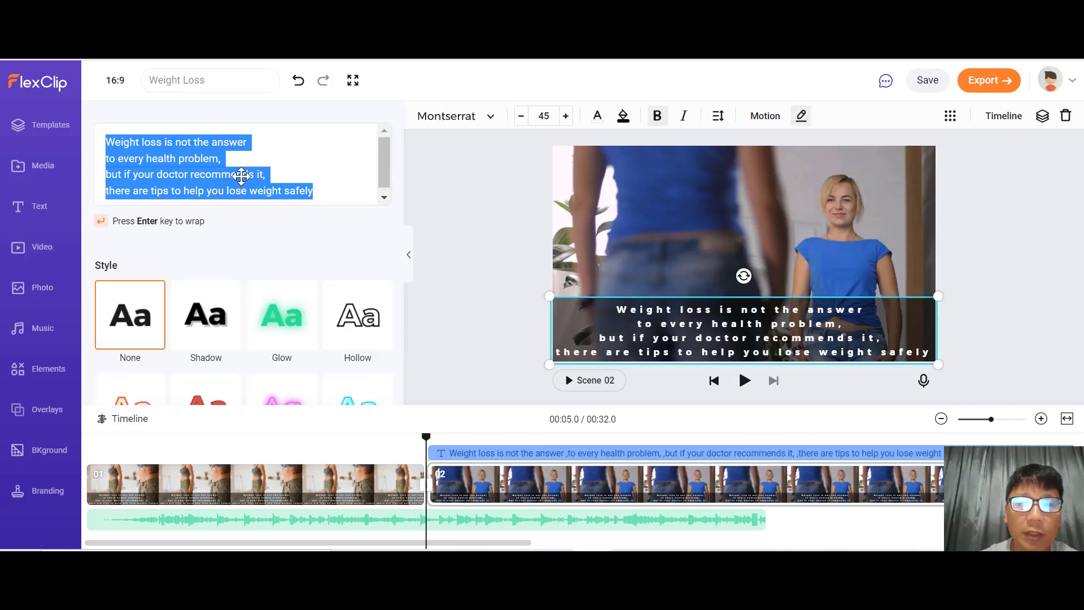
key("BackSpace")
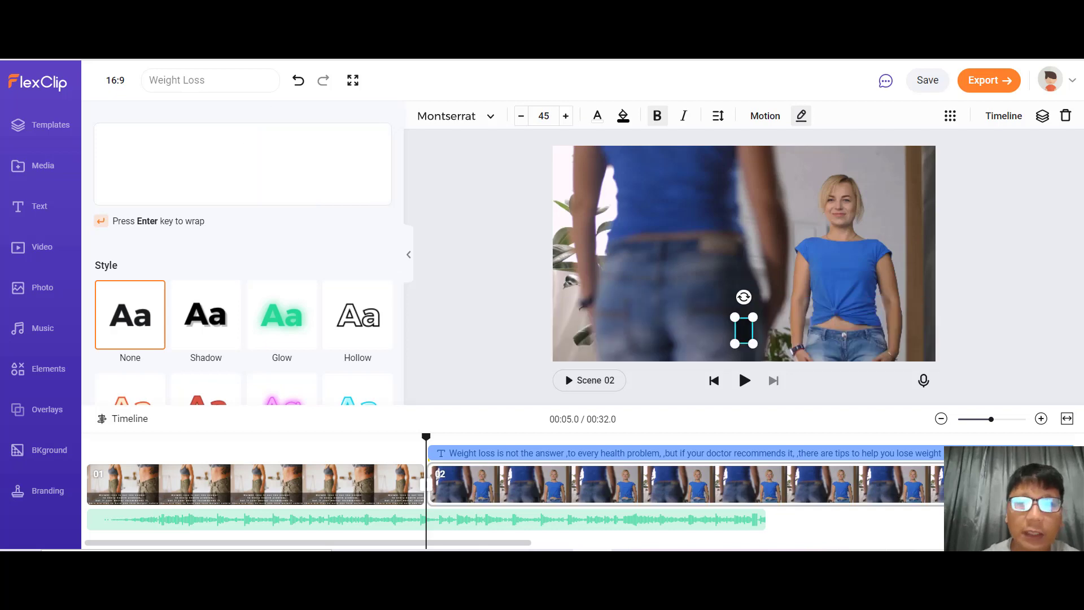
key("ctrl+Tab")
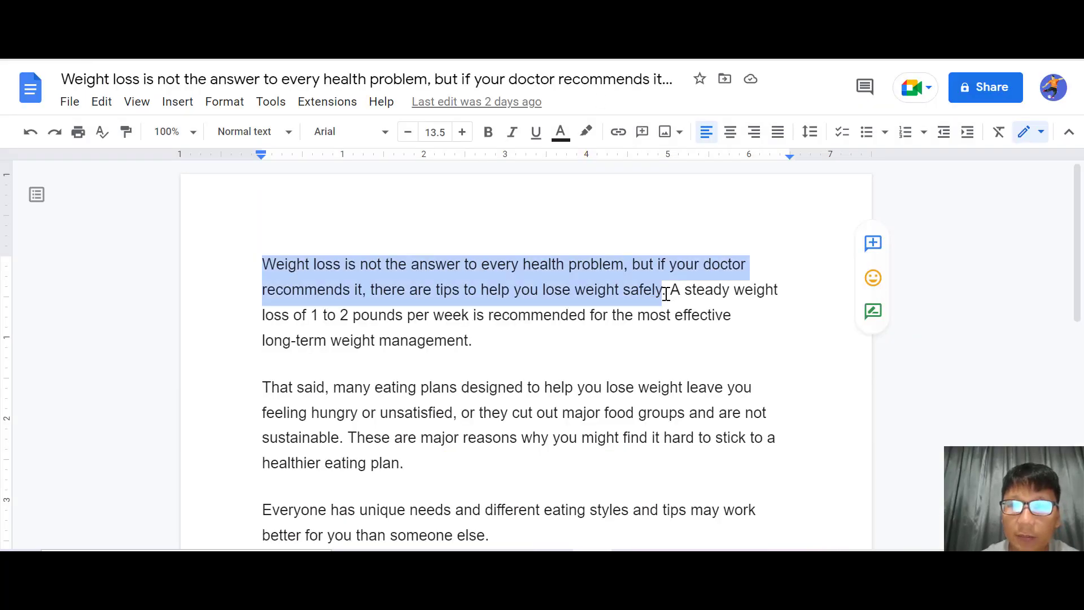
left_click_drag(666, 294, 725, 334)
key("ctrl+c")
key("ctrl+Tab")
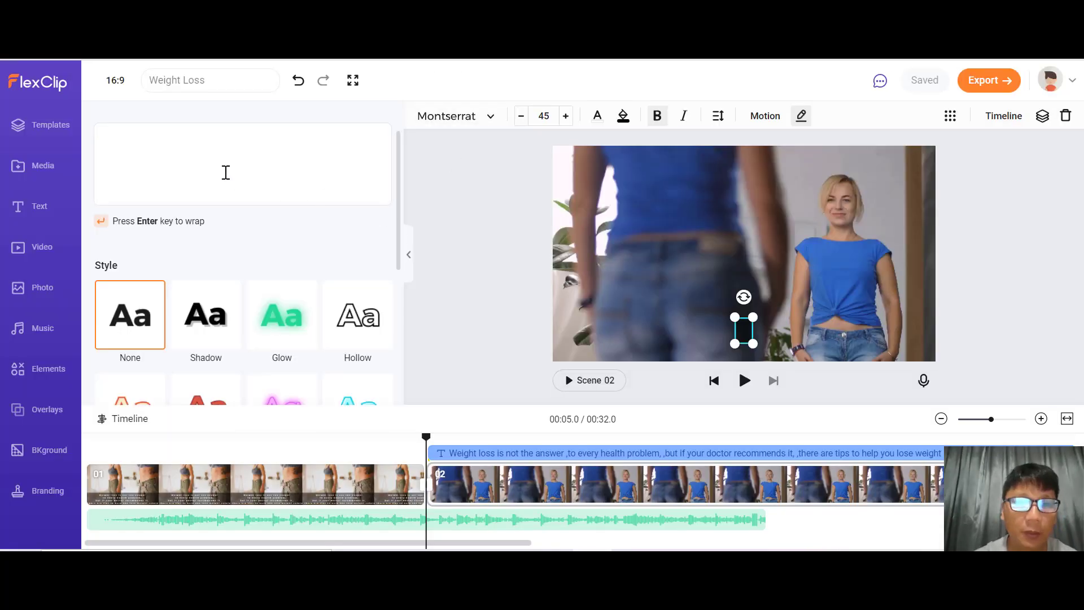
key("ctrl+v")
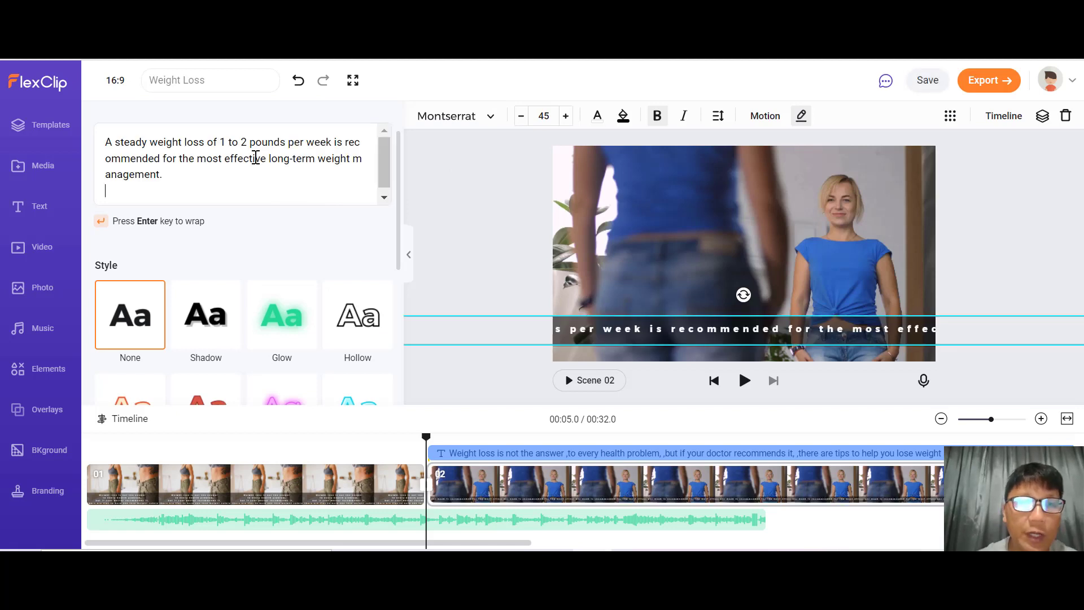
Break the subtitle into four lines after "2", "recommended" and "long-term", and align it to the bottom center of the frame
left_click(248, 142)
key("Return")
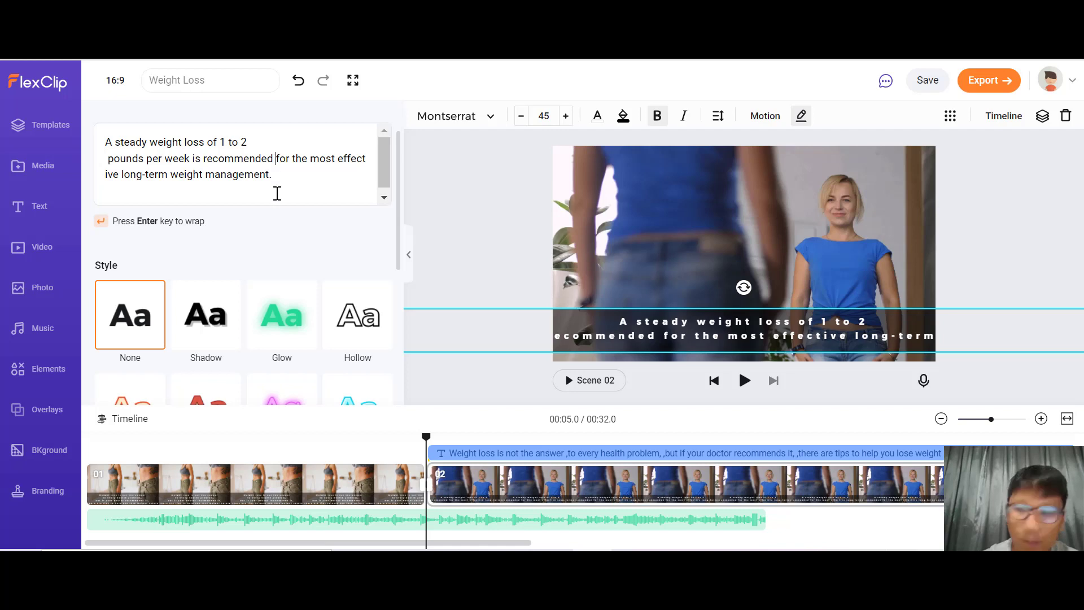
key("Return")
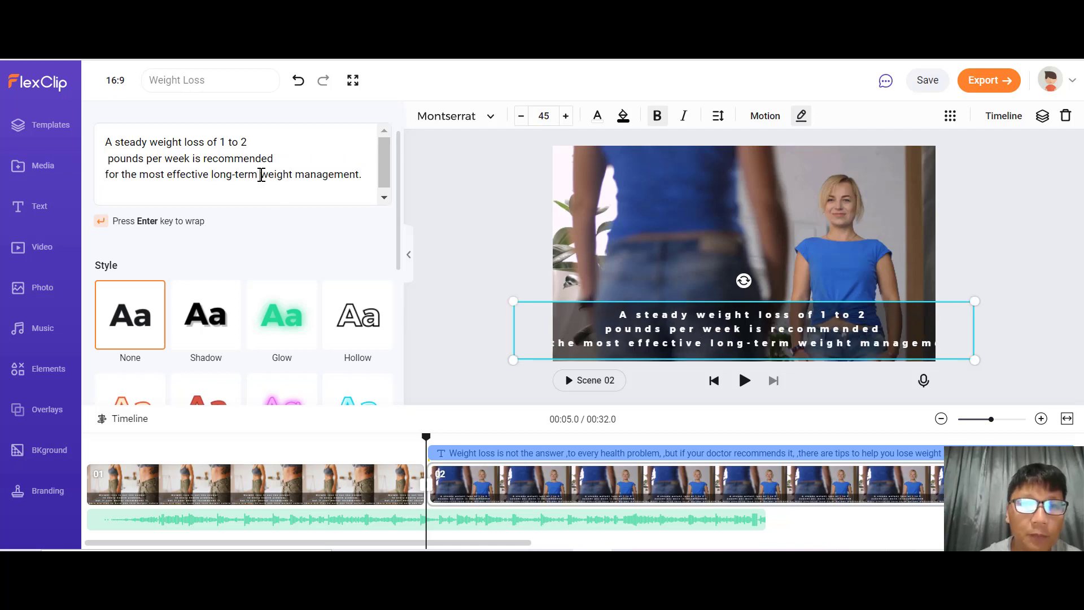
left_click(261, 175)
key("Return")
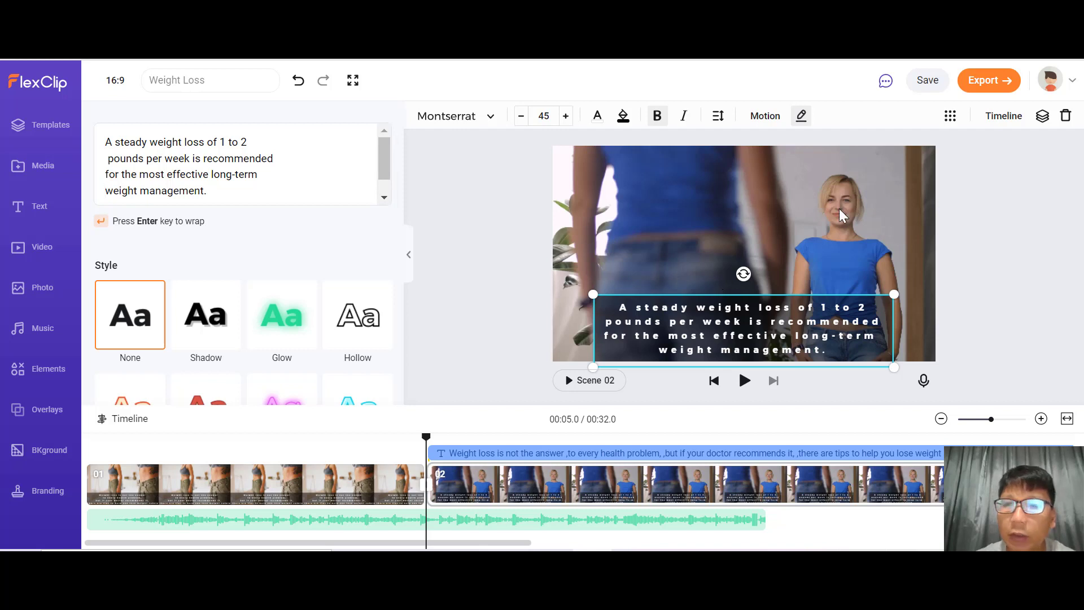
left_click(950, 116)
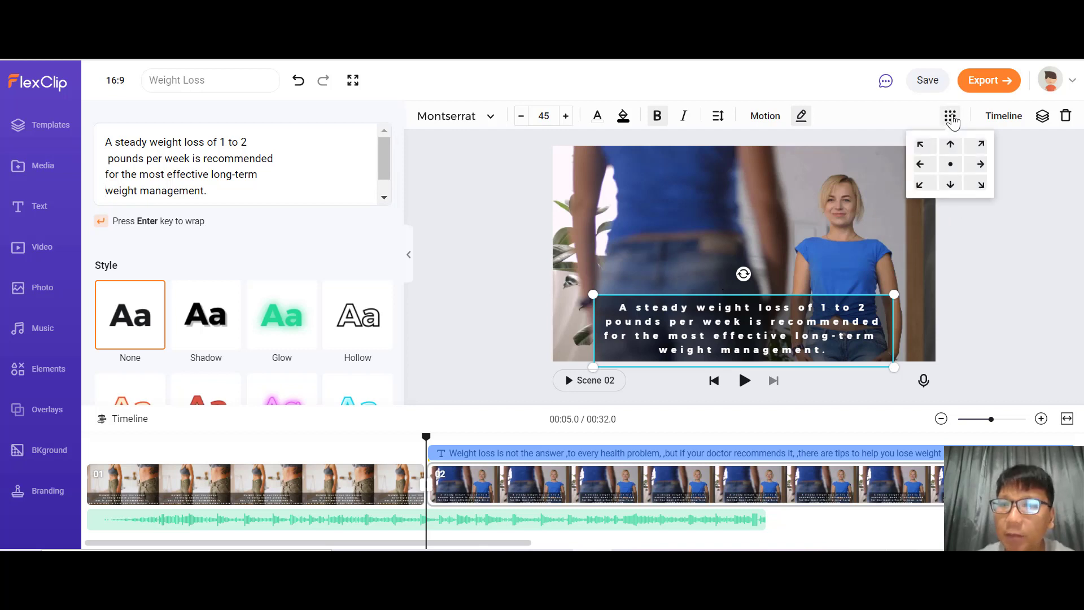
left_click(950, 186)
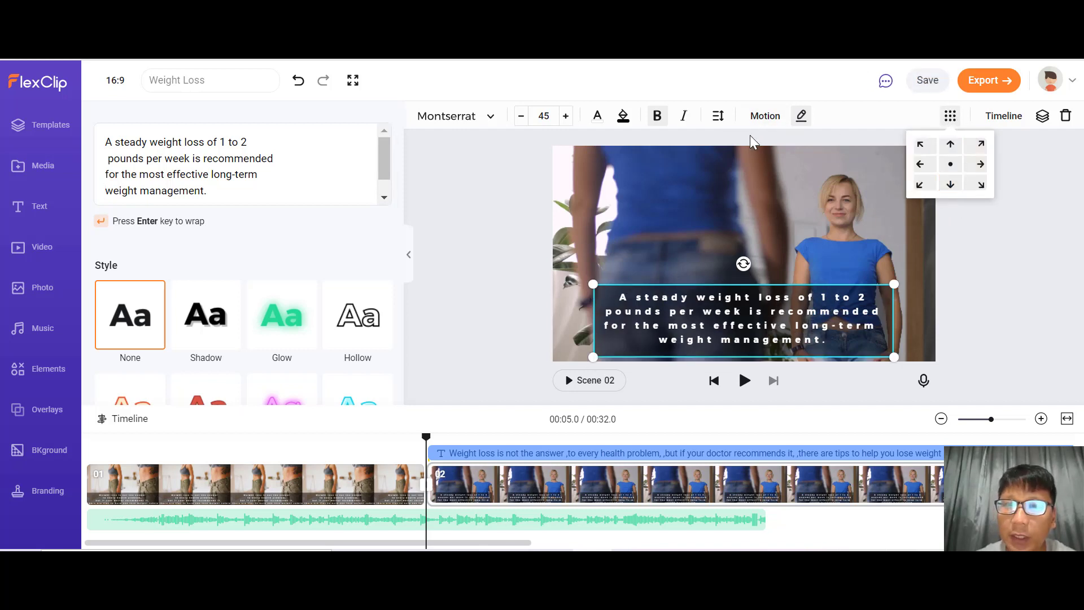
Set the second subtitle's letter spacing to 33 and slightly increase its line height
left_click(717, 118)
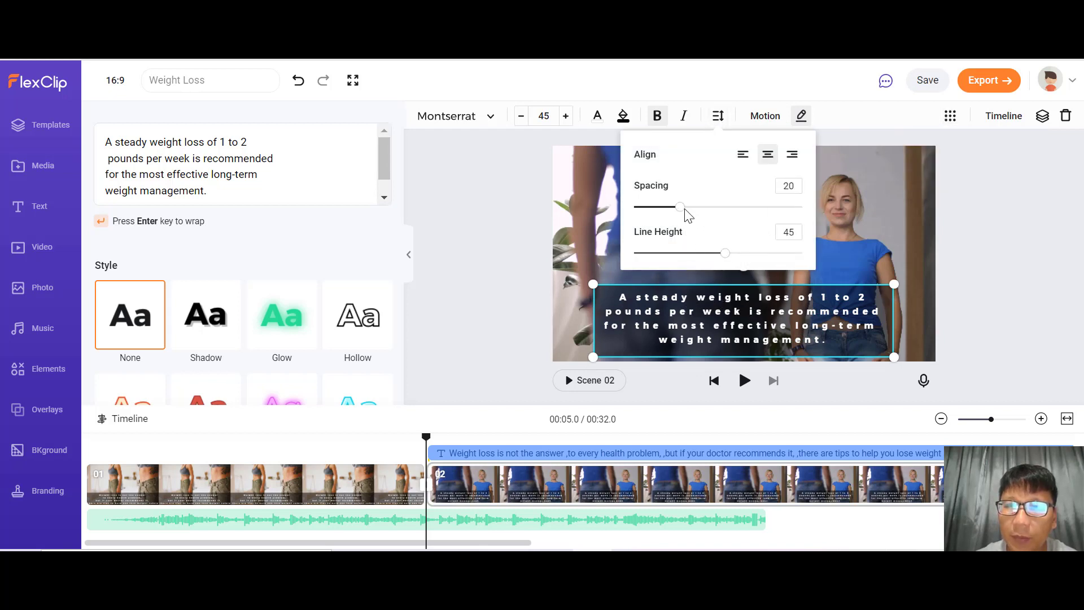
left_click_drag(683, 208, 700, 207)
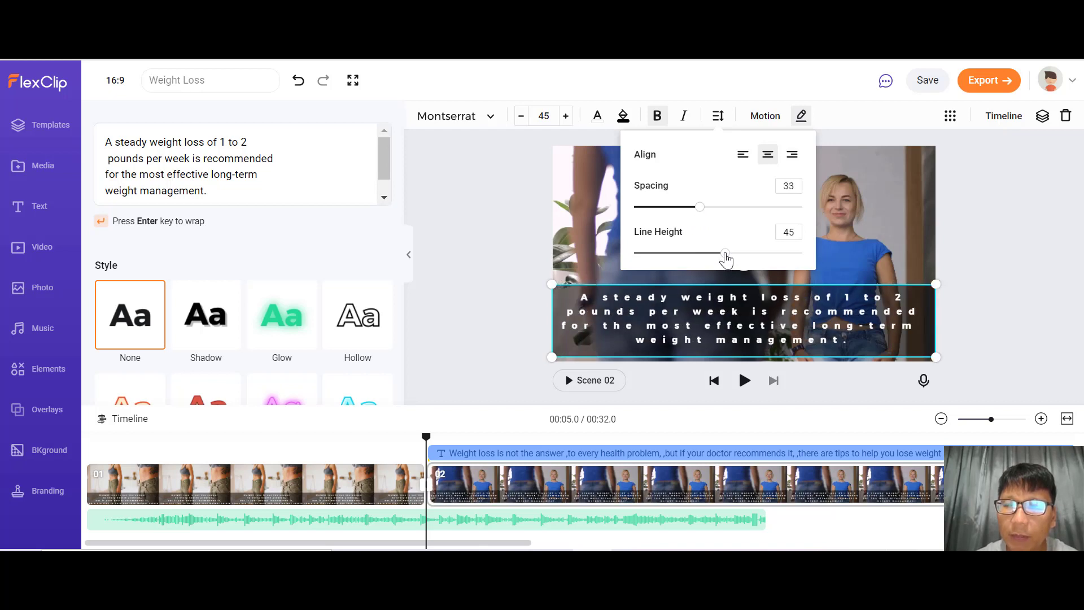
left_click_drag(728, 259, 737, 258)
left_click(988, 274)
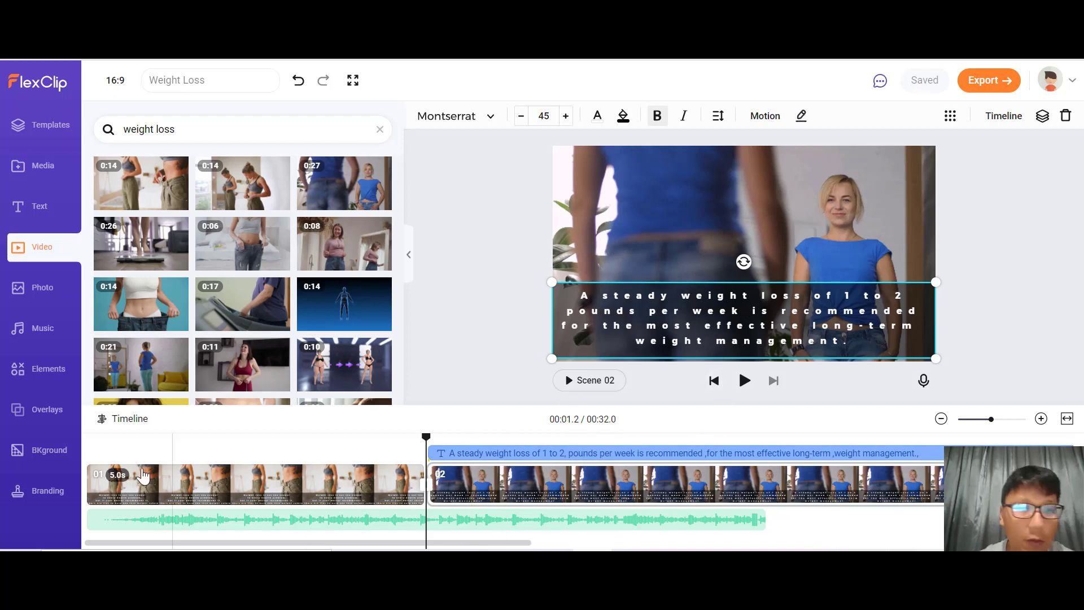
Play both scenes from the start and place the playhead at 10.0 seconds in the second scene
left_click(91, 441)
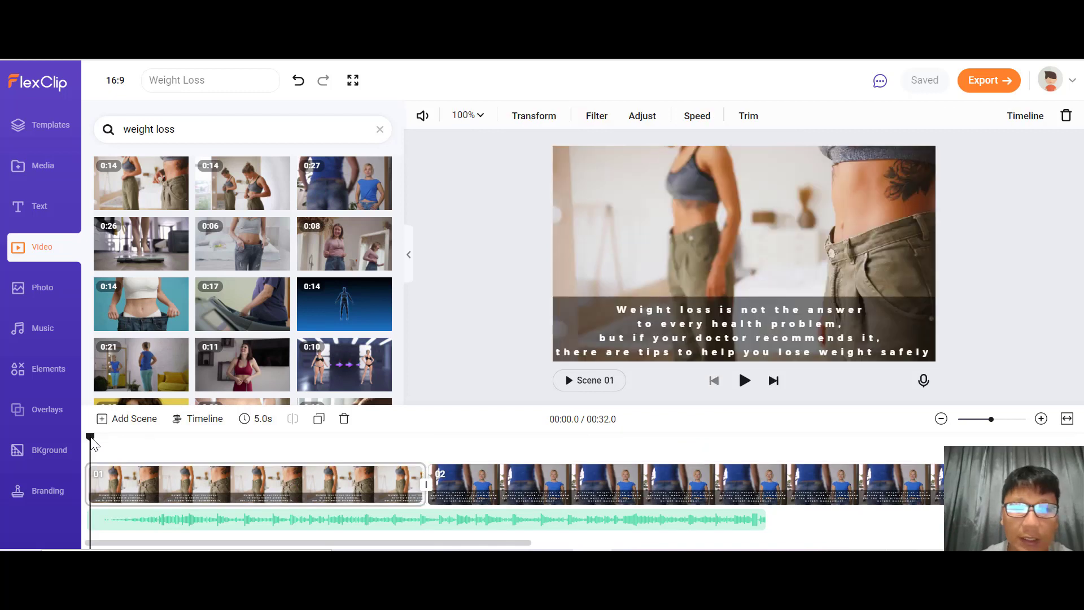
left_click(743, 382)
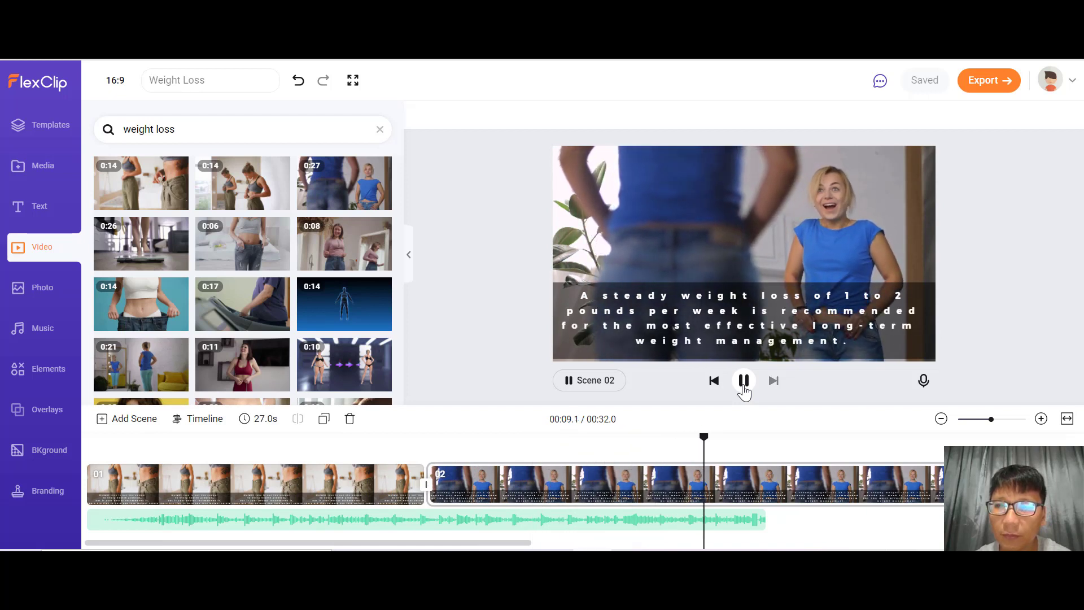
left_click(743, 381)
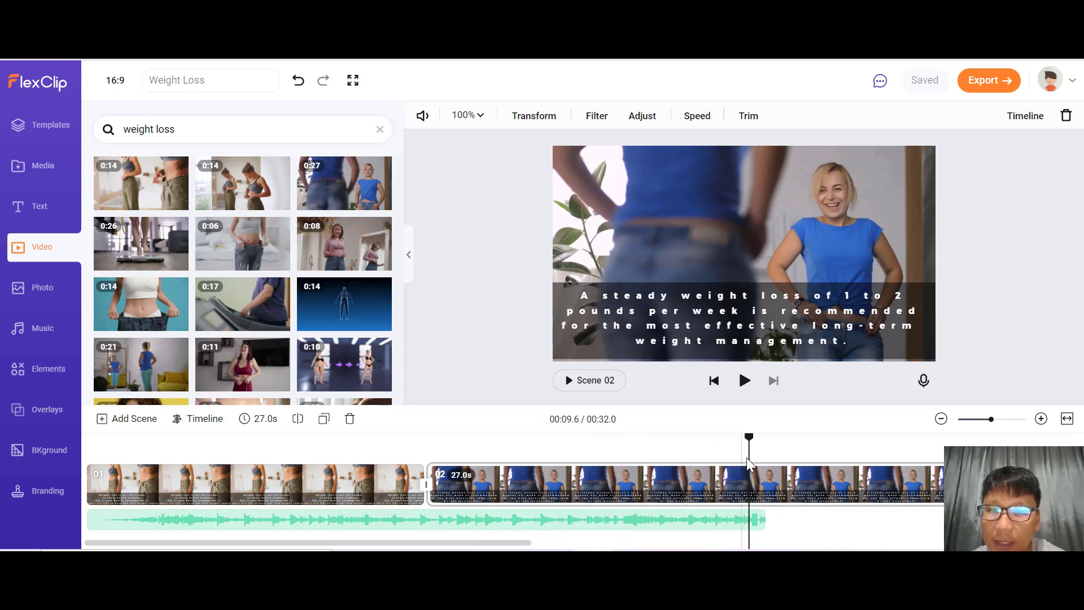
left_click_drag(749, 444, 767, 444)
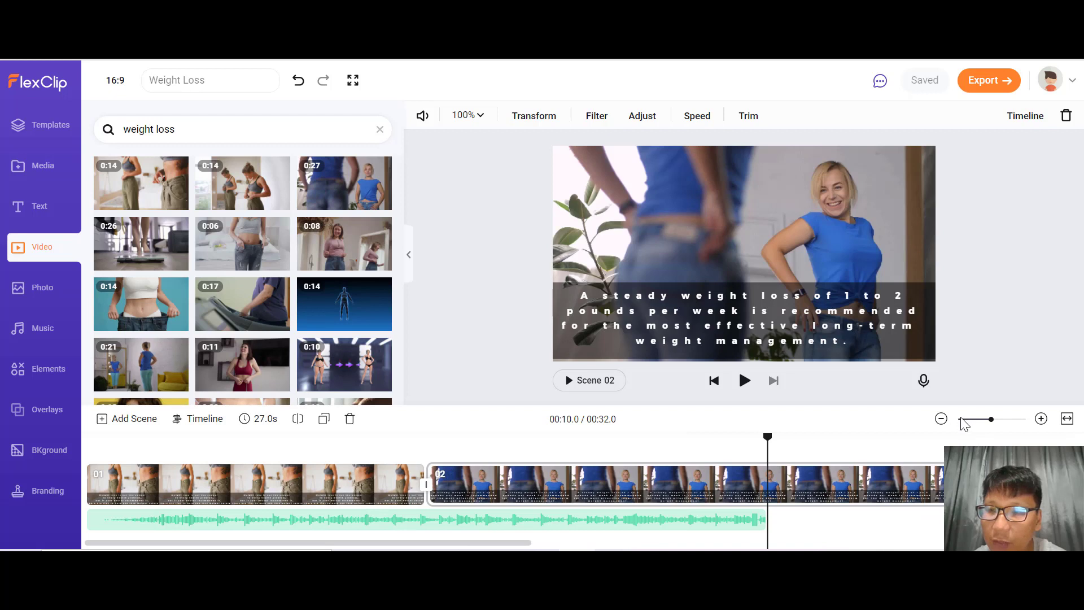
Shorten the second scene to 5.0 seconds and play the video from the start
left_click(941, 419)
left_click(941, 420)
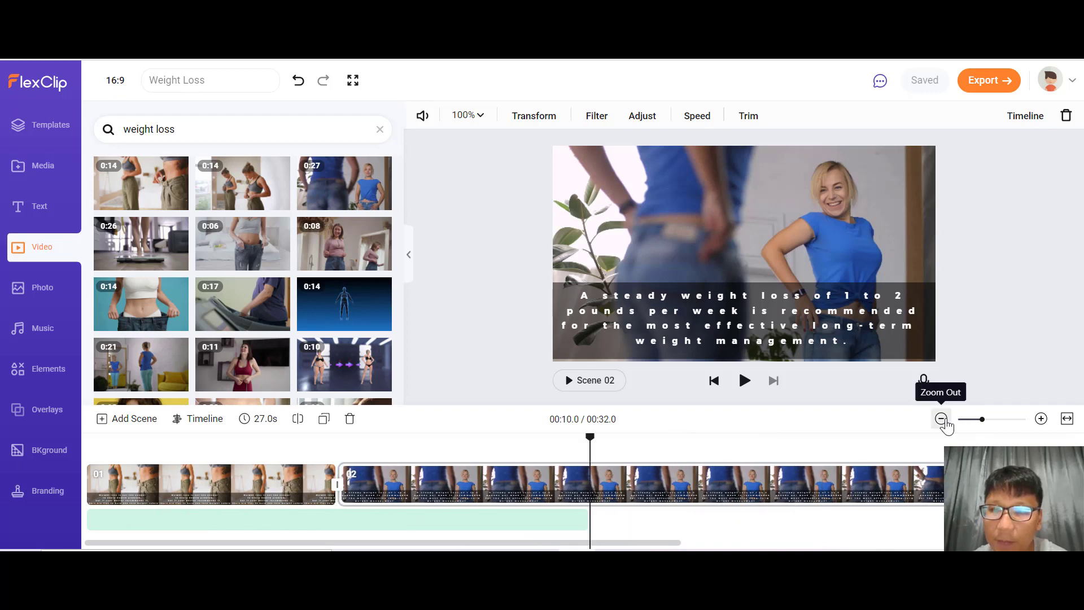
left_click(942, 419)
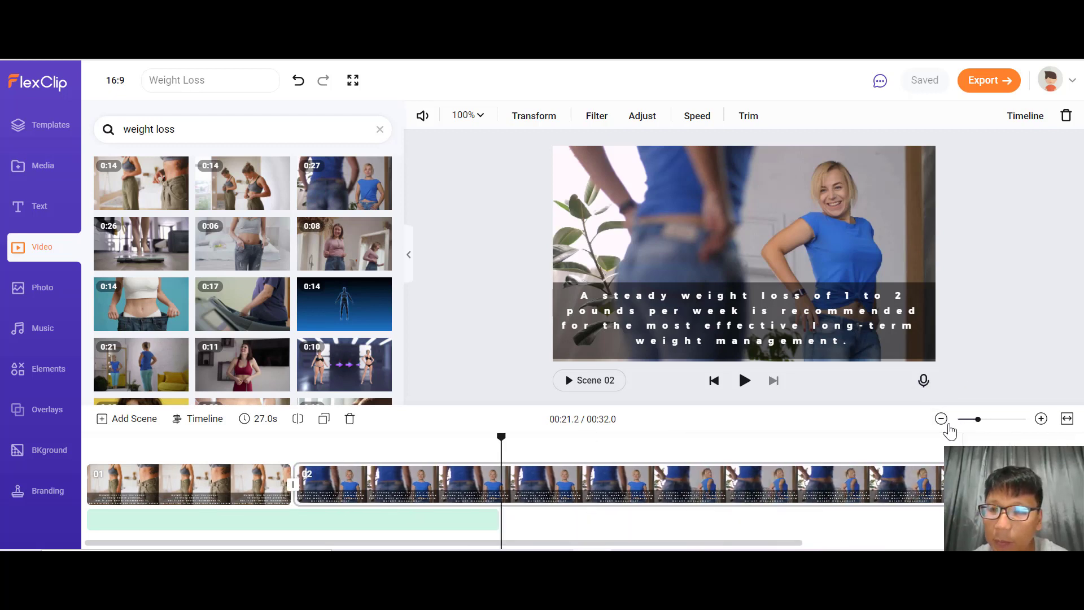
left_click(941, 418)
left_click(941, 418)
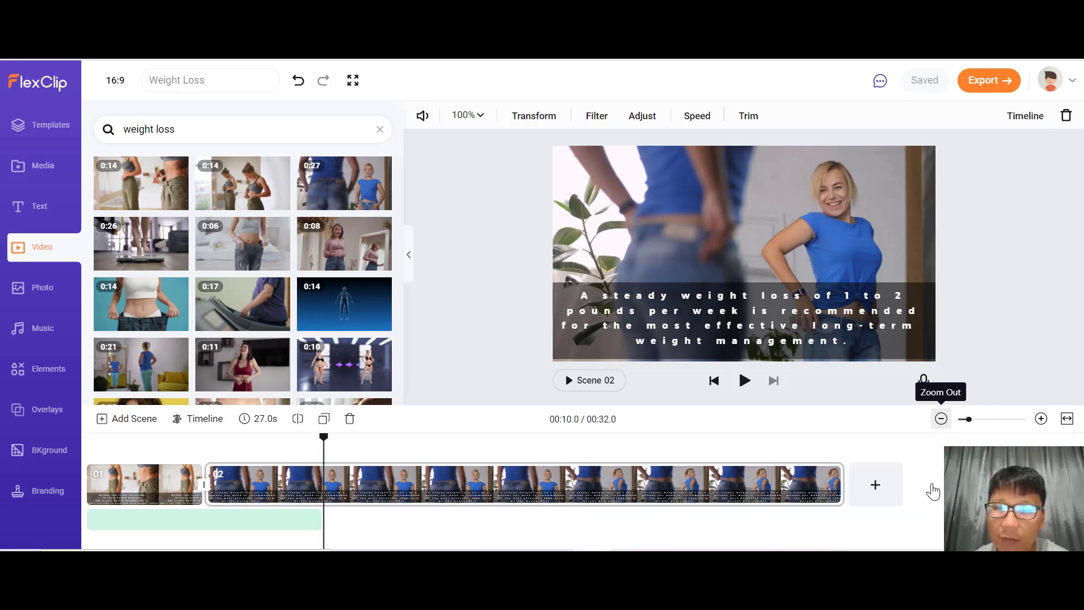
left_click_drag(842, 490, 310, 499)
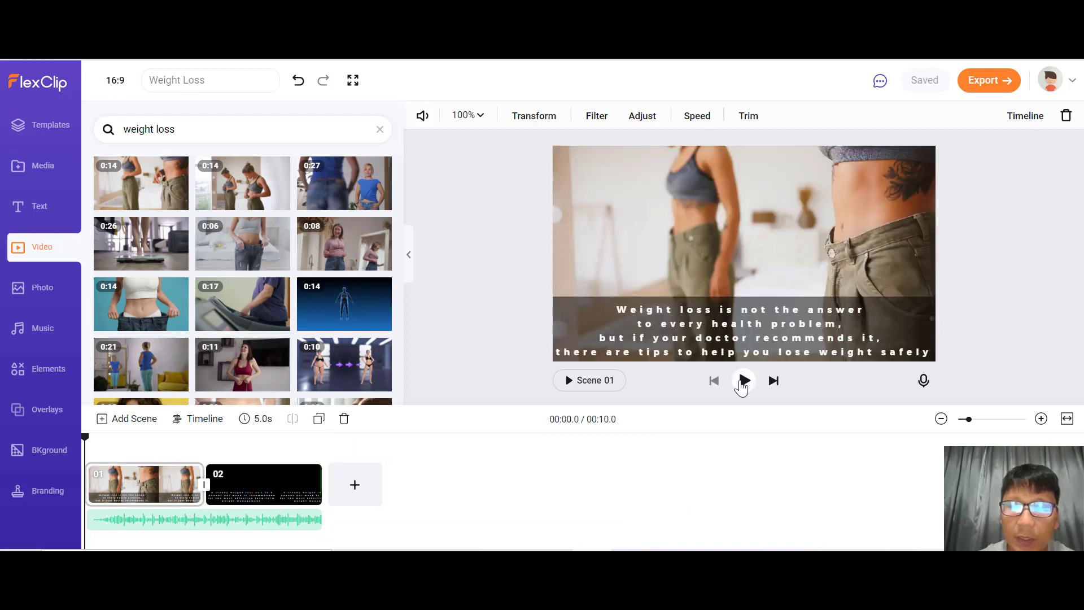
left_click(743, 381)
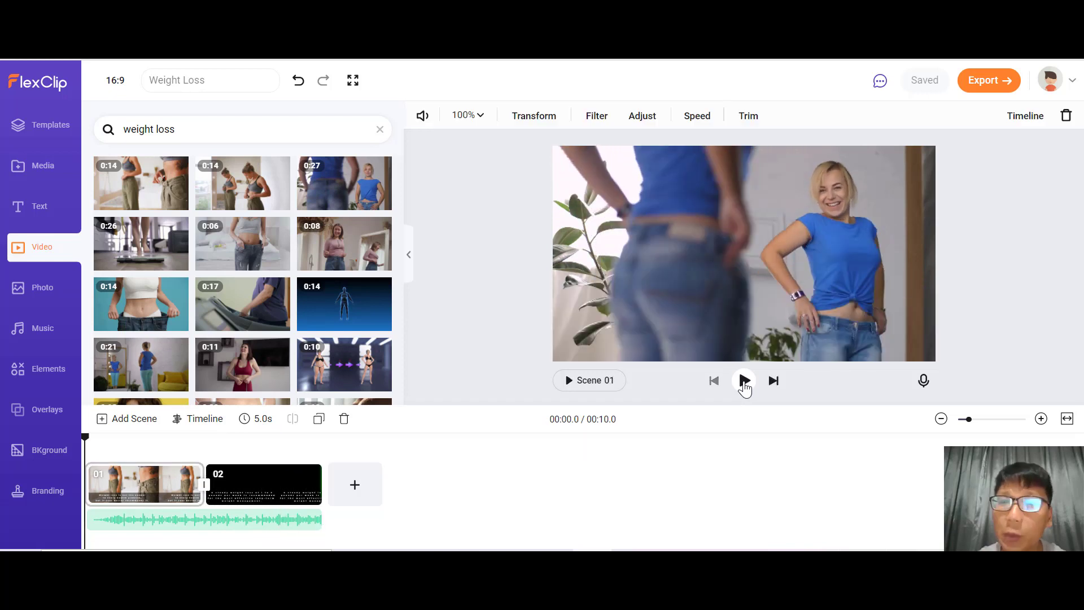
Duplicate the second scene and replace the copy's subtitle with the article's text from "That said, many eating plans" to "are not sustainable"
left_click(280, 484)
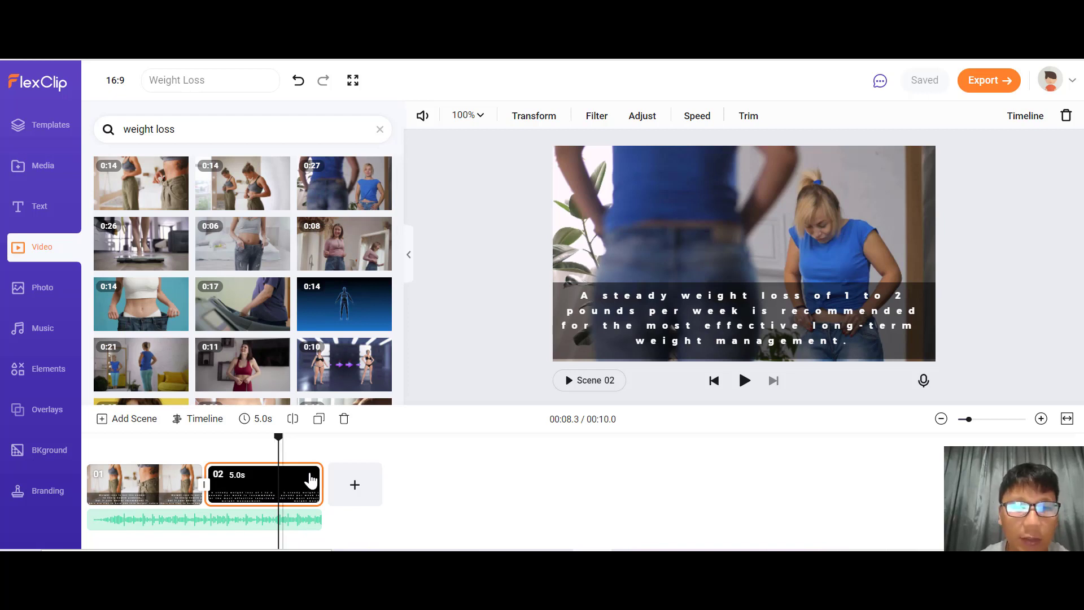
left_click(319, 420)
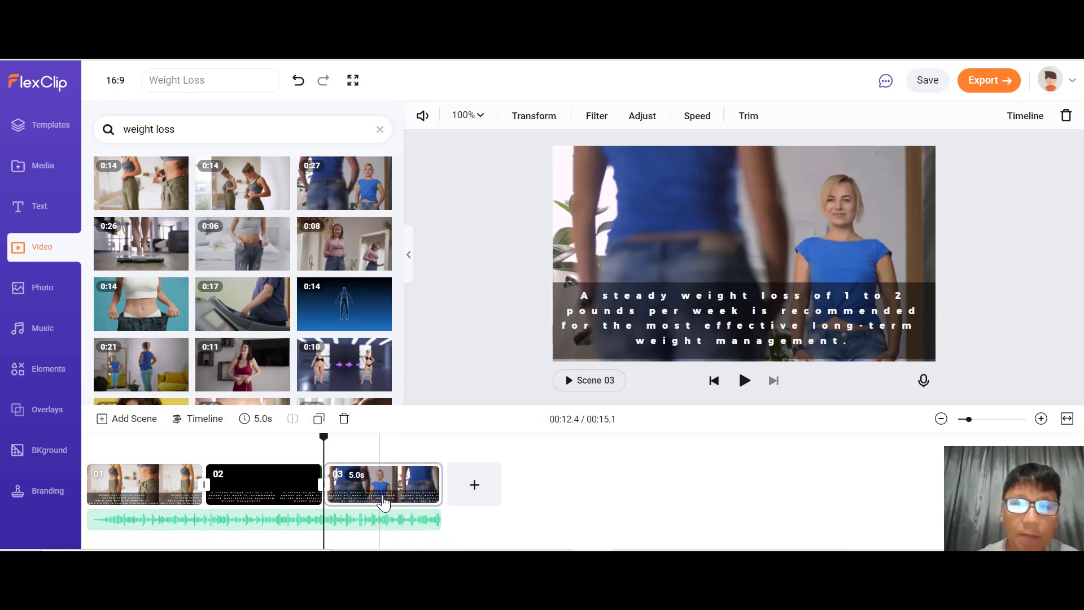
left_click(714, 335)
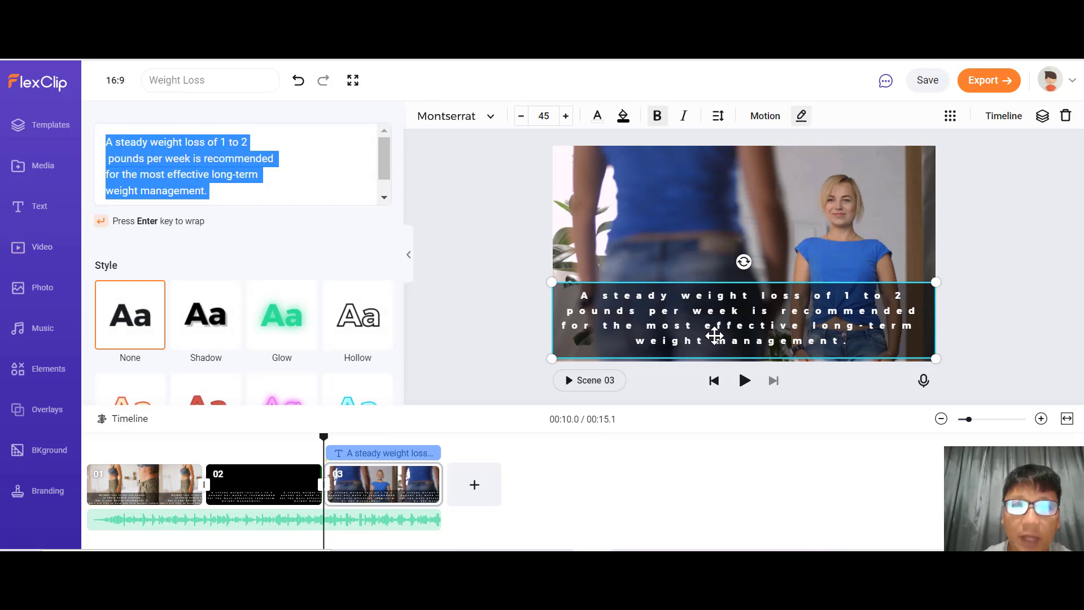
left_click(612, 14)
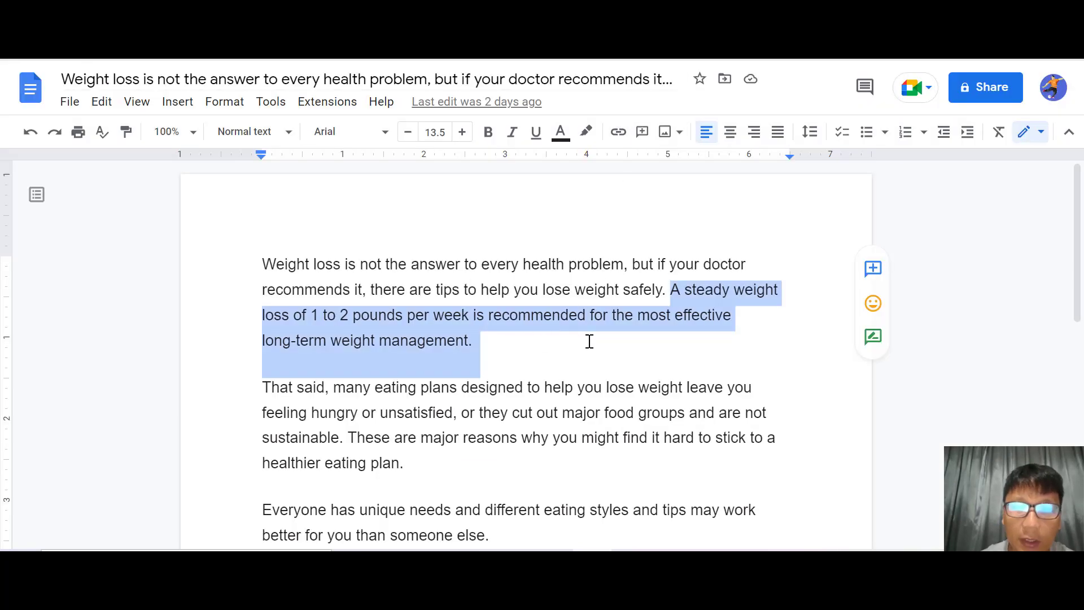
left_click_drag(261, 392, 347, 437)
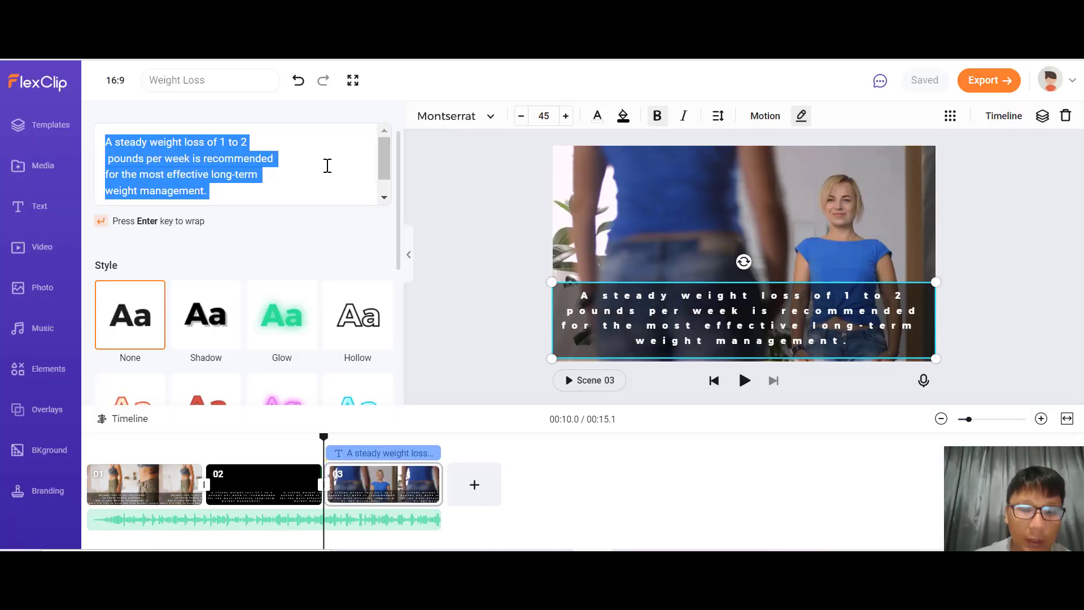
type("That said, many eating plans designed to help you lose weight leave you feeling hungry or unsatisfied, or they cut out major food groups and are not sustainable")
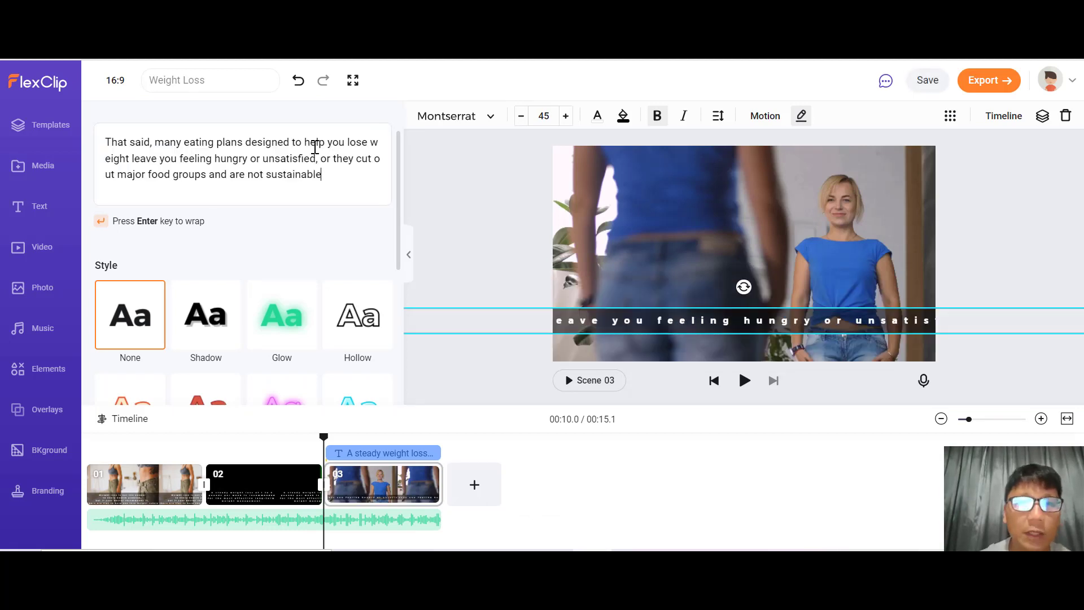
Break the third subtitle into five lines after "plans", "weight", "unsatisfied," and "groups", and align it to the bottom center of the frame
left_click(246, 142)
key("Return")
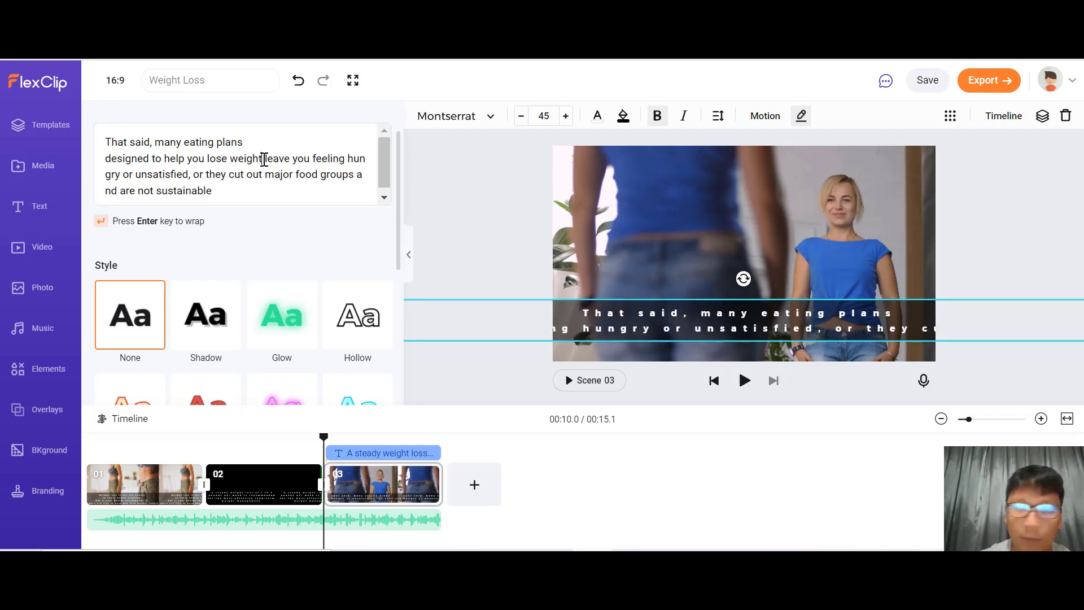
left_click(263, 159)
key("Return")
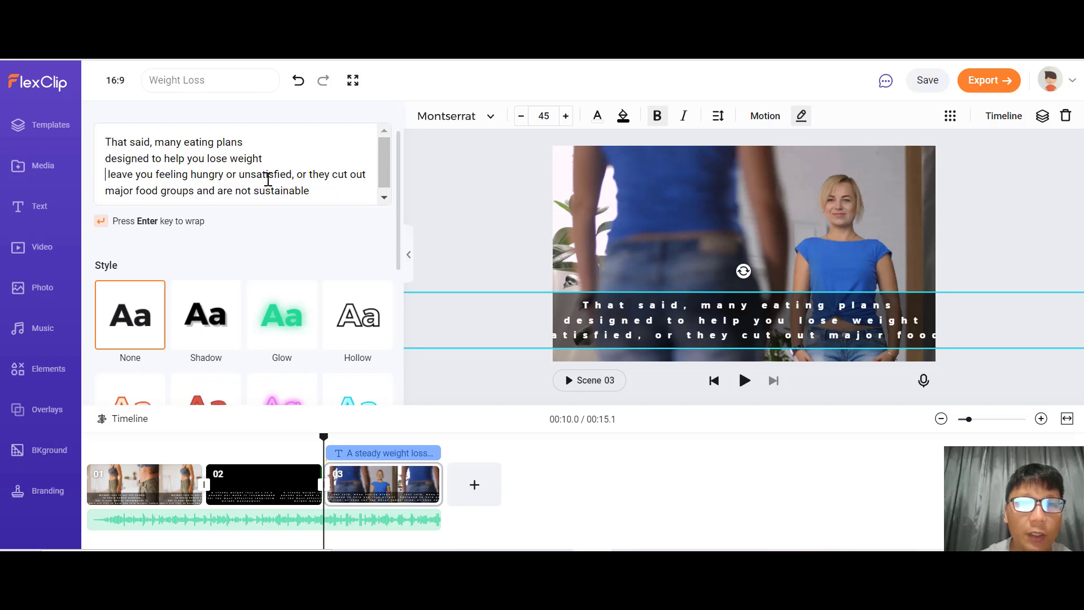
left_click(295, 176)
key("Return")
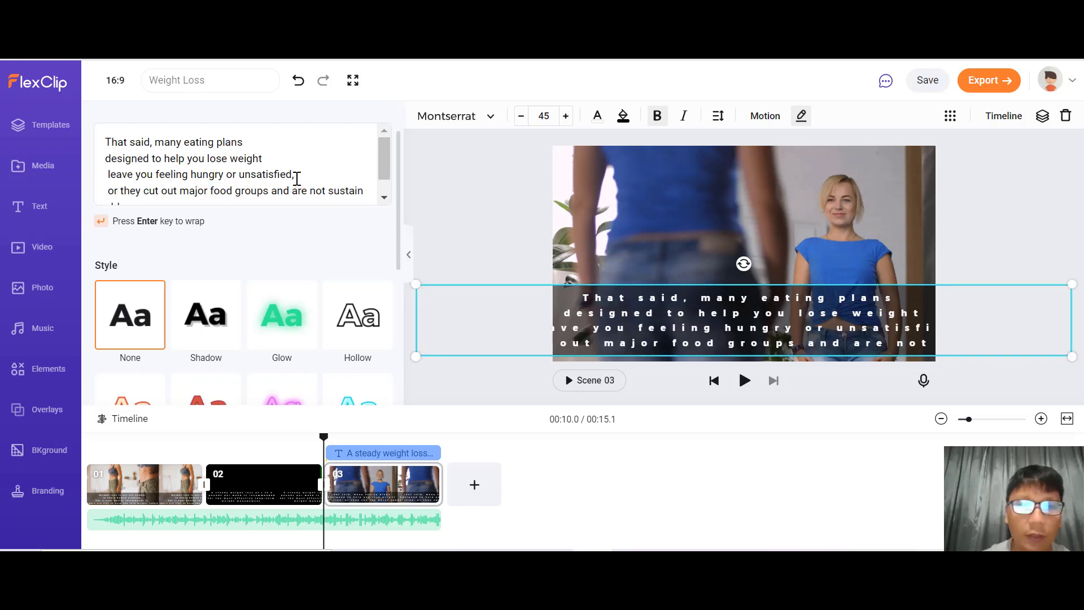
left_click(271, 191)
key("Return")
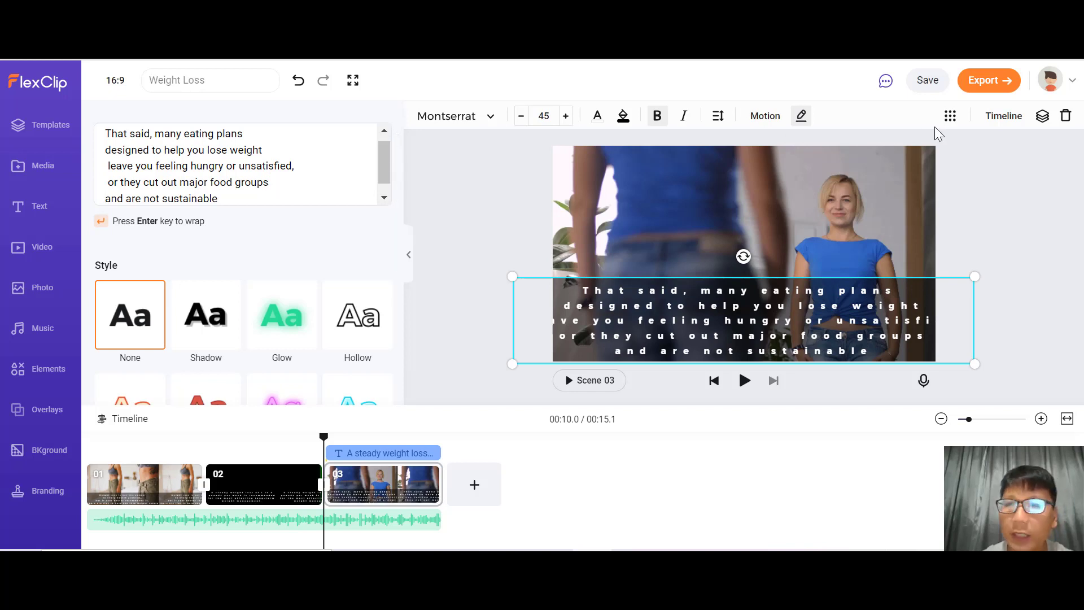
left_click(950, 116)
left_click(952, 181)
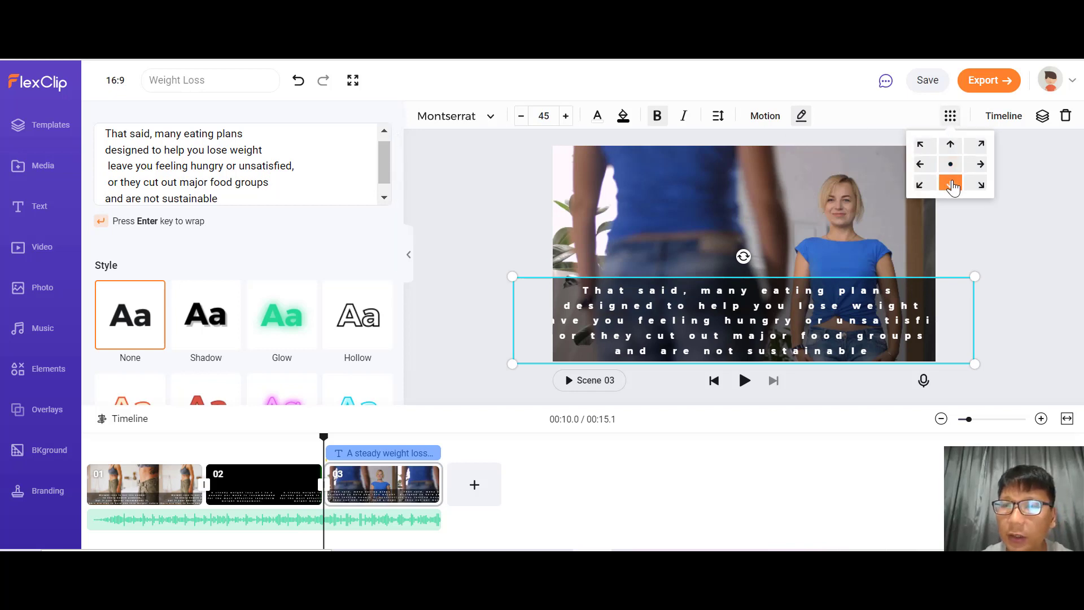
Set the third subtitle's letter spacing to 22 and slightly increase its line height
left_click(717, 116)
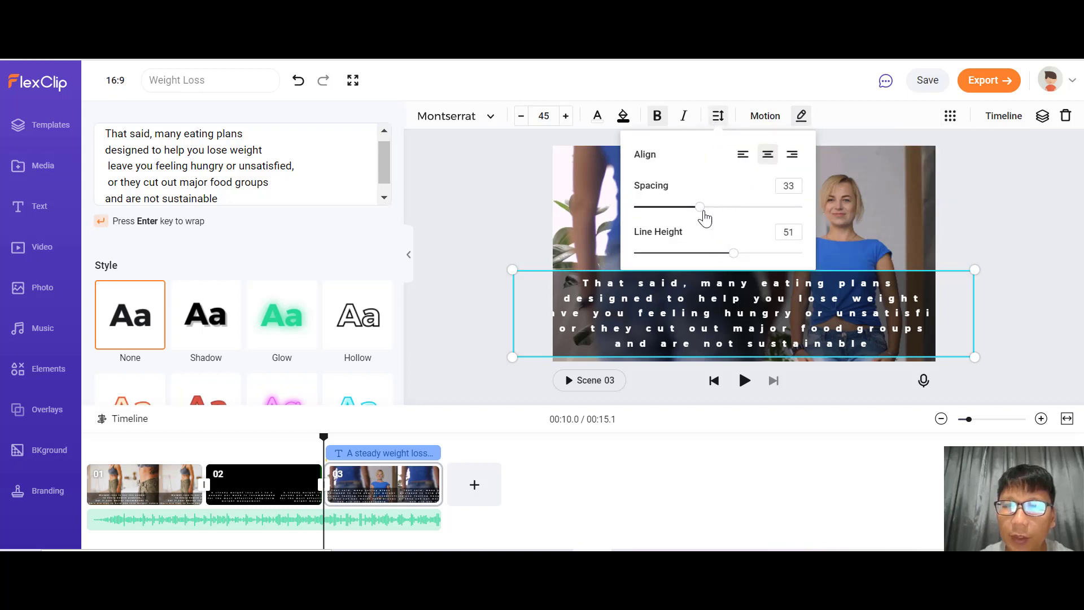
left_click_drag(700, 209, 687, 213)
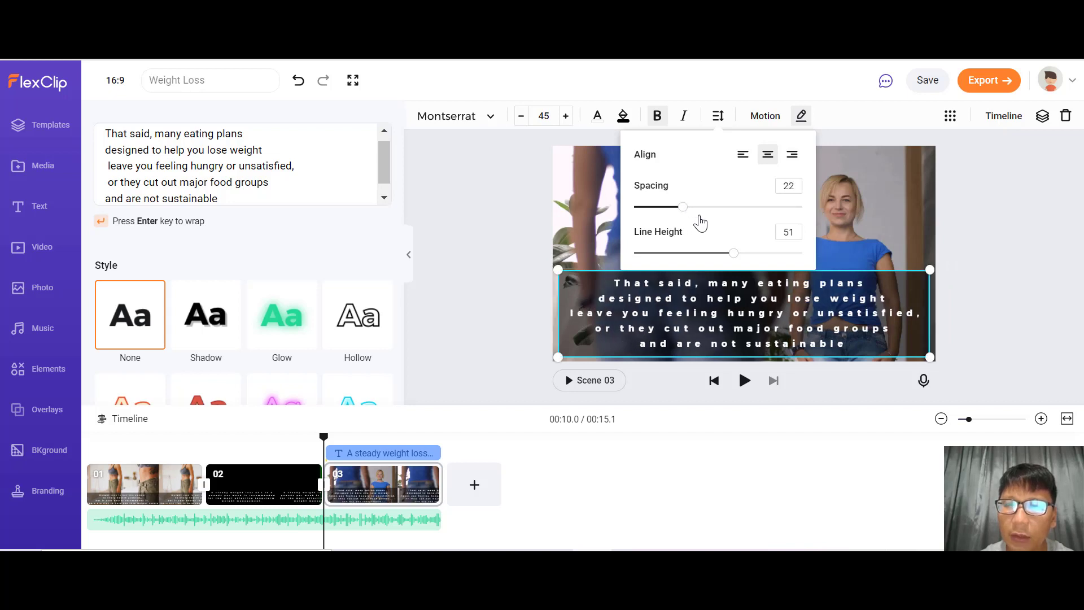
mouse_move(734, 253)
left_mouse_down()
mouse_move(721, 254)
mouse_move(744, 255)
left_mouse_up()
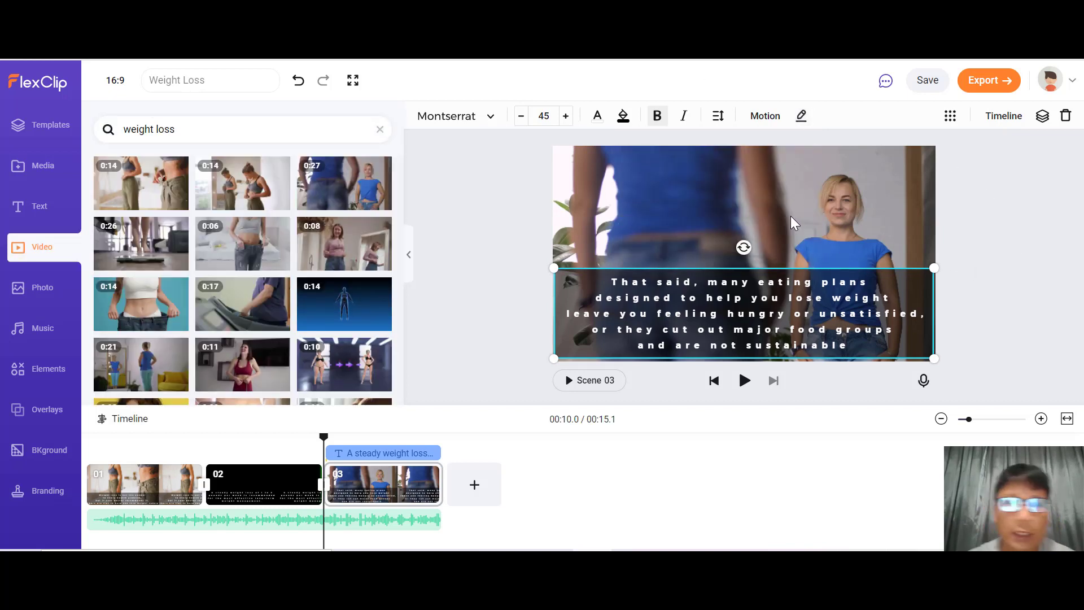
Search the stock photos for "weight loss" and place the photo of the yellow tape measure around the hips in the third scene
left_click(35, 289)
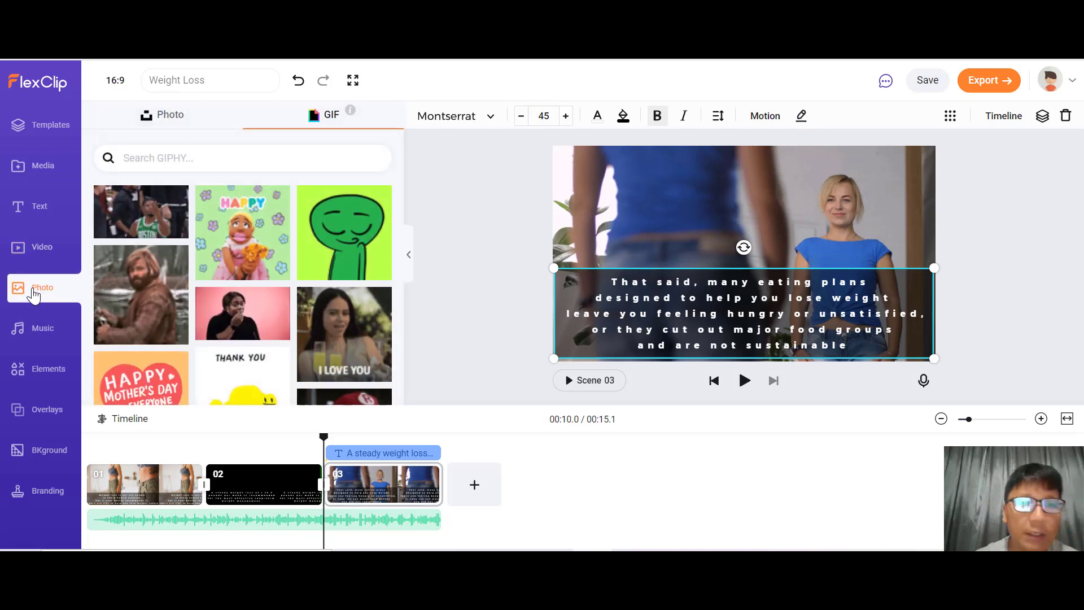
left_click(173, 161)
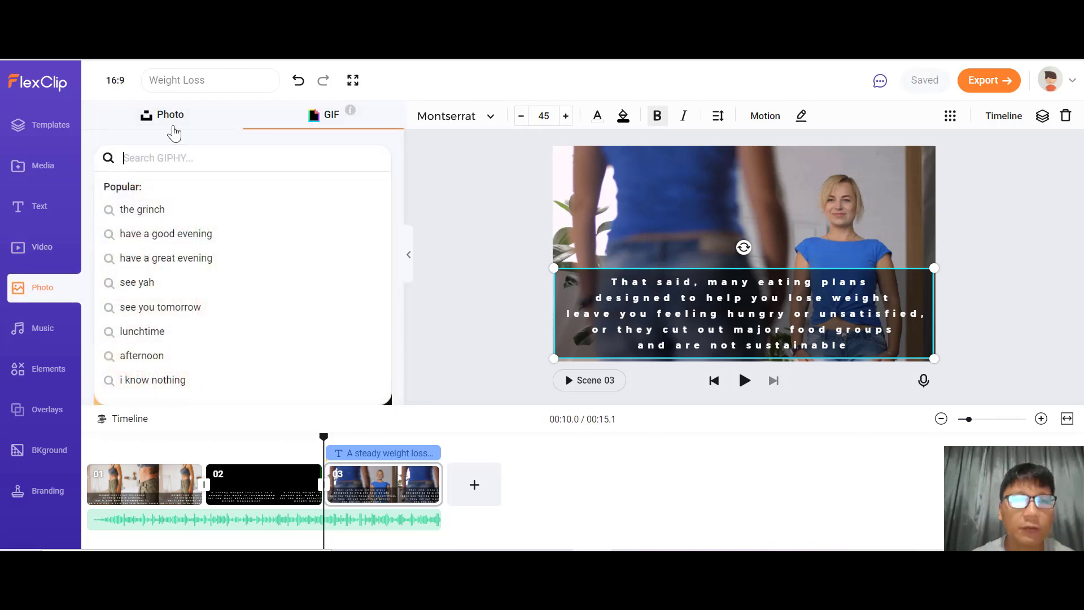
left_click(164, 115)
left_click(202, 168)
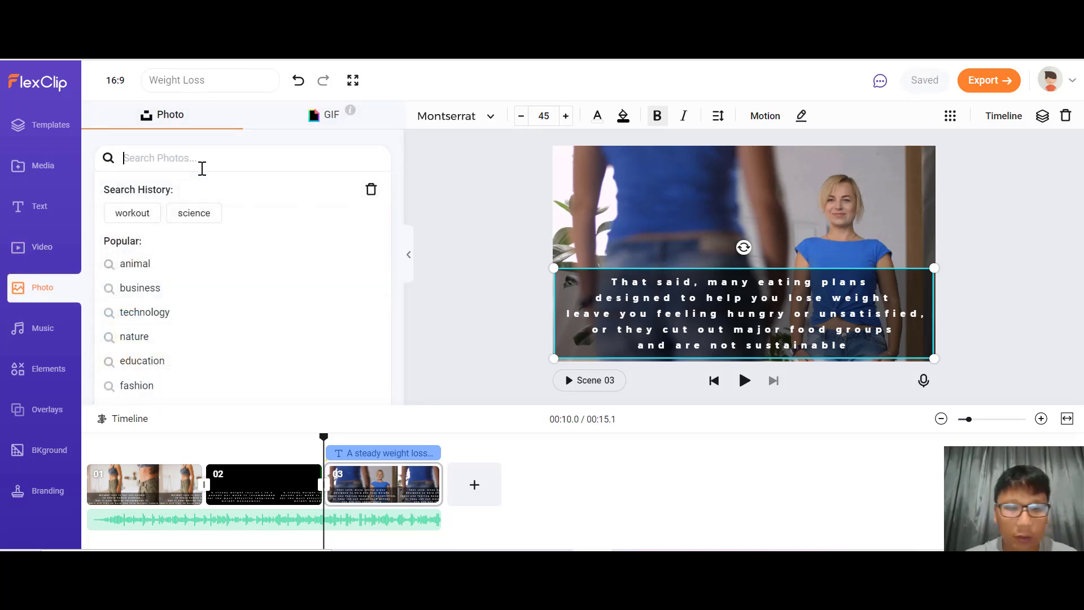
type("weight")
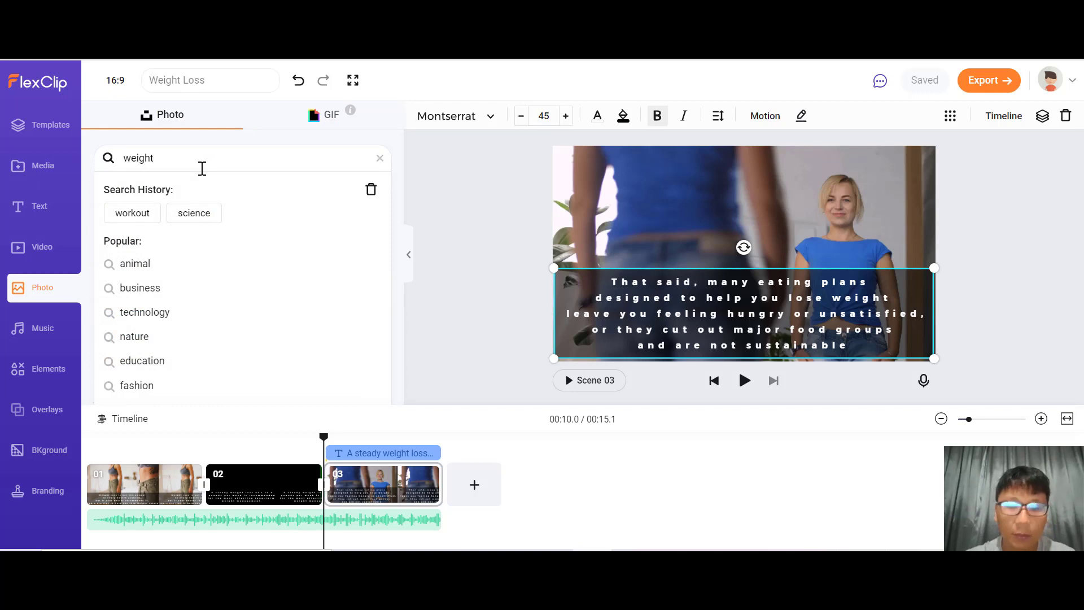
type(" loss")
key("Return")
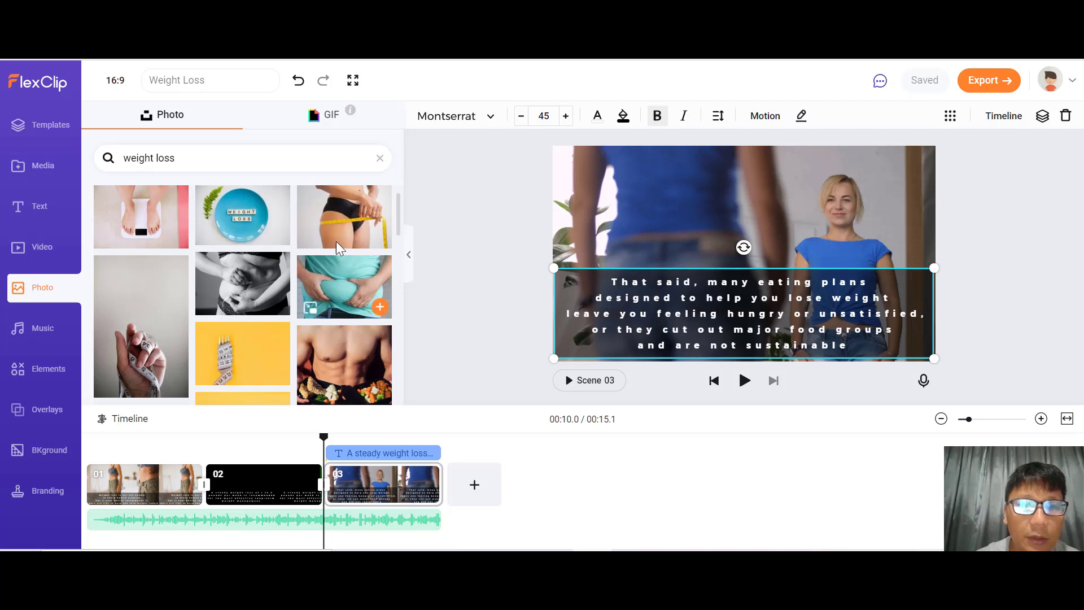
mouse_move(340, 224)
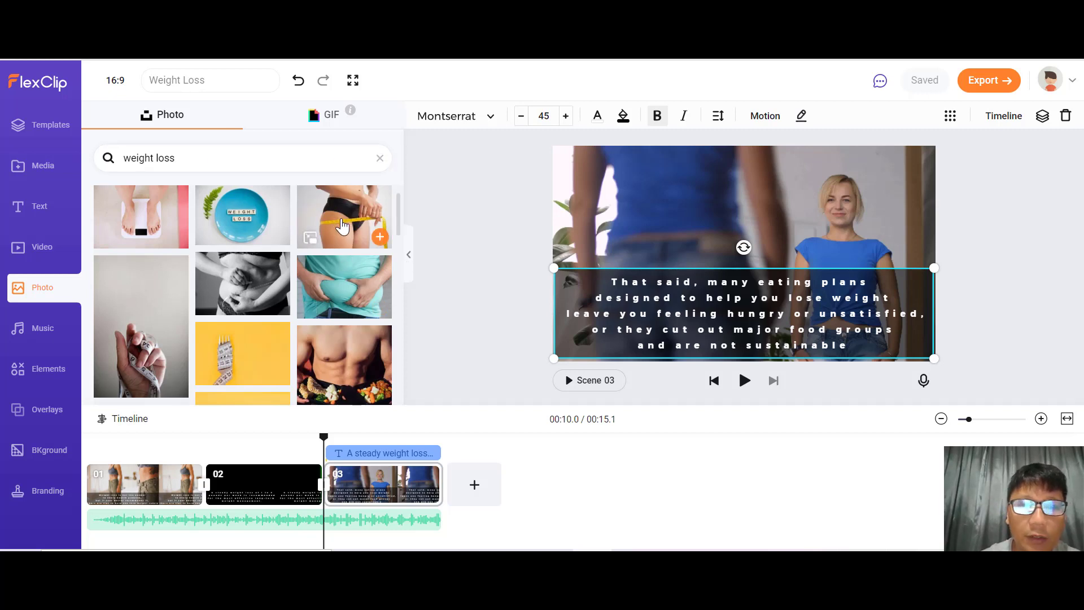
left_click_drag(342, 225, 707, 218)
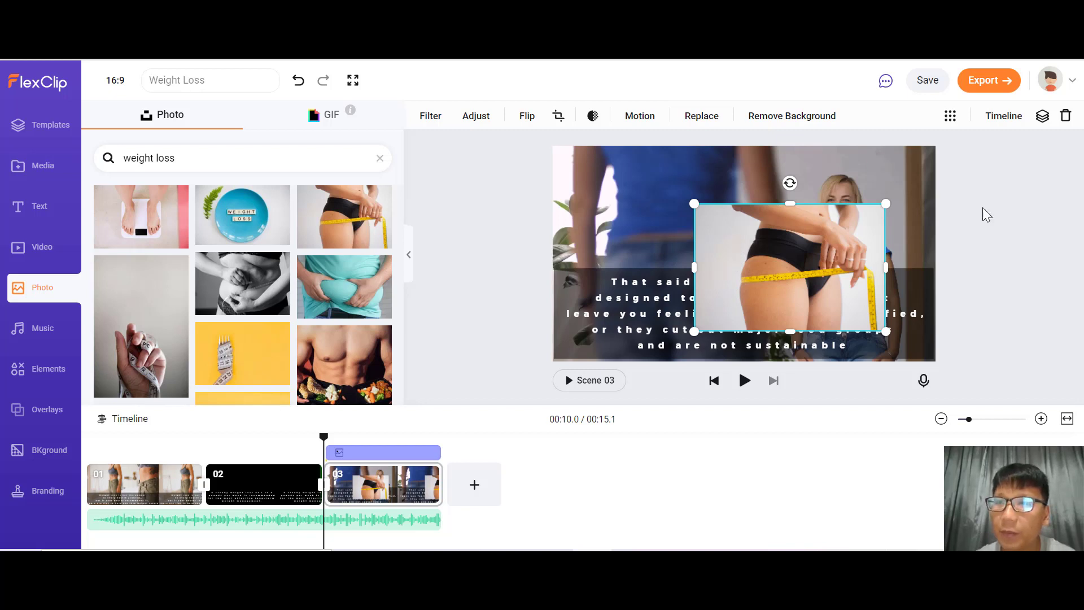
Send the tape-measure photo behind the subtitle and enlarge it to cover the whole frame
left_click(1042, 118)
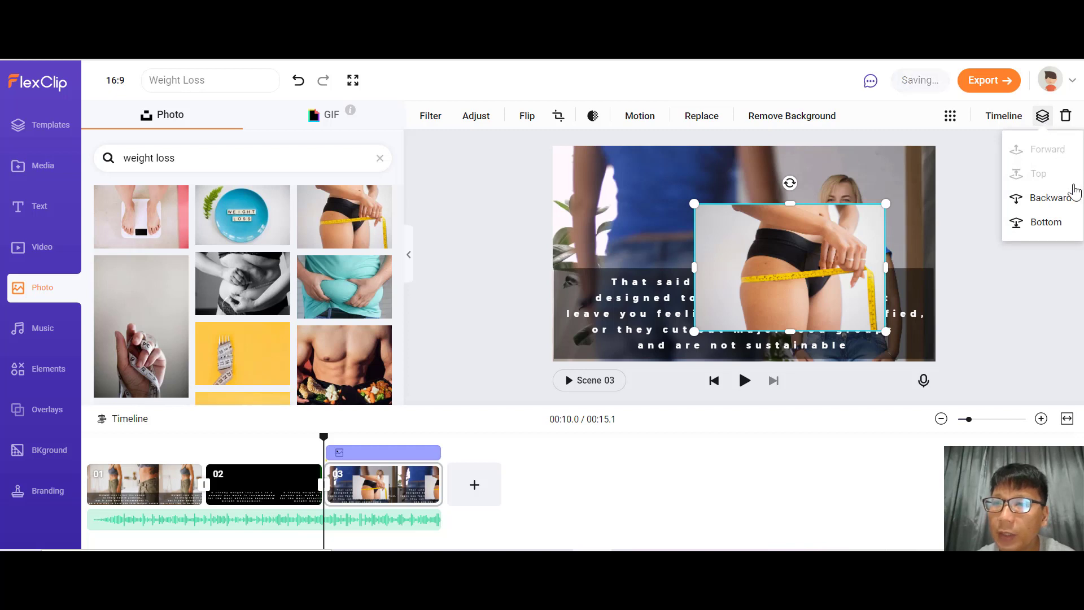
left_click(1057, 199)
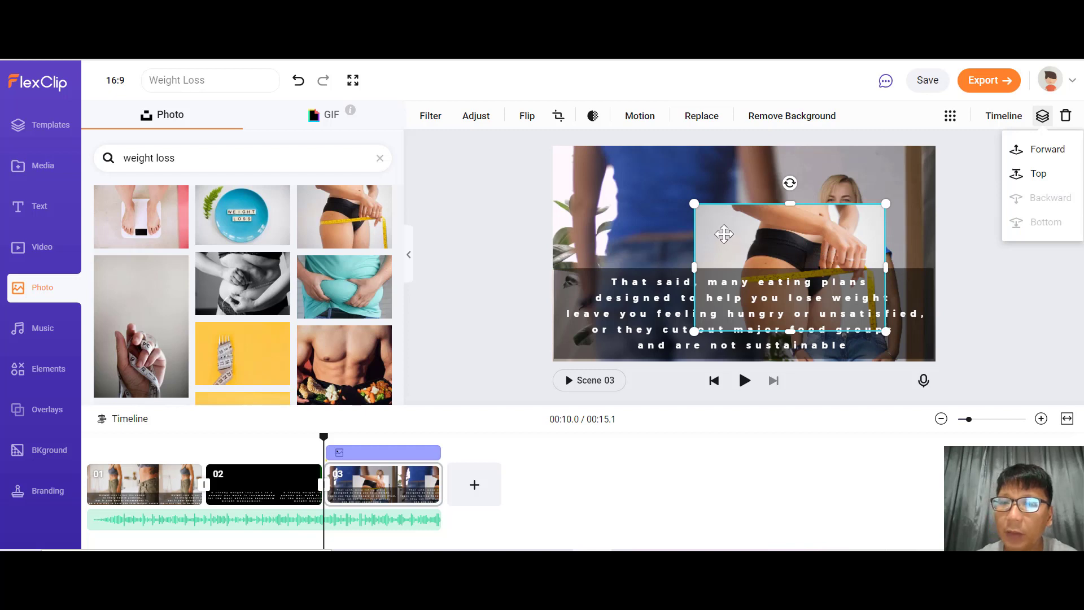
left_click(694, 206)
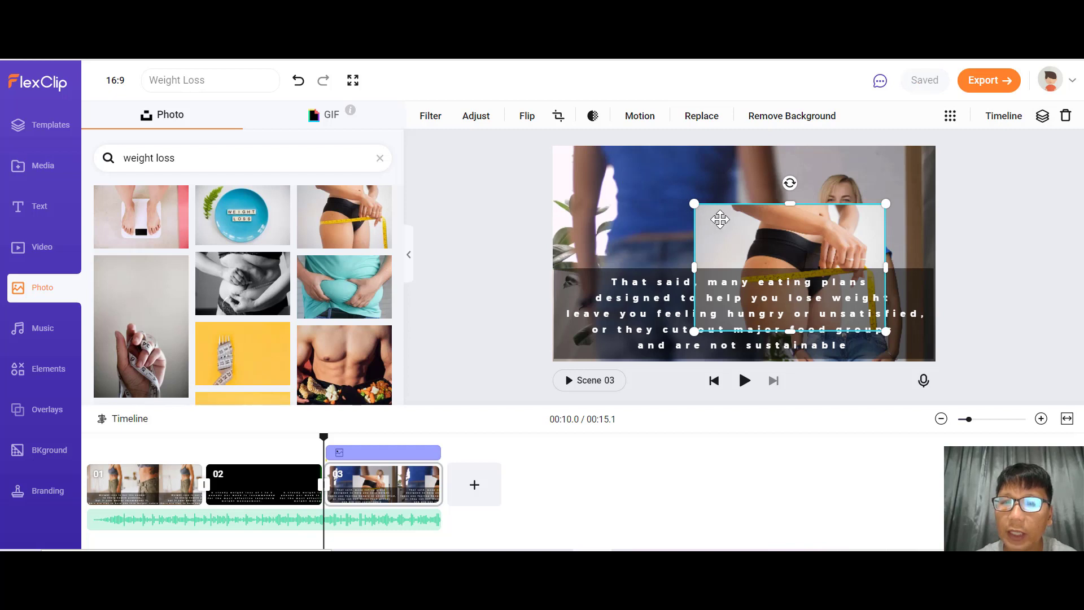
left_click_drag(694, 205, 614, 175)
left_click_drag(704, 187, 660, 195)
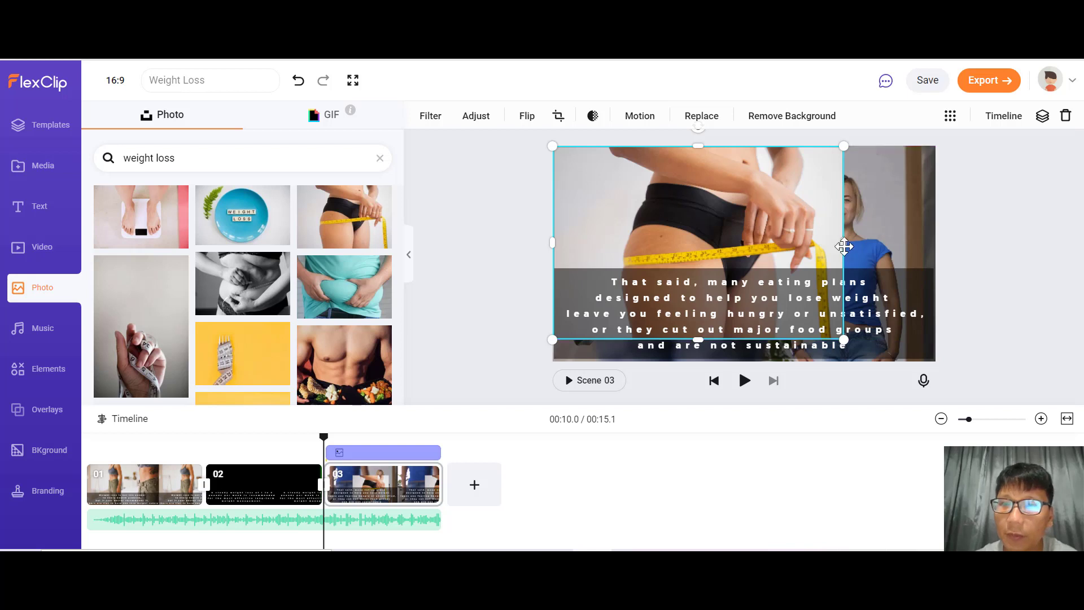
left_click_drag(849, 241, 915, 240)
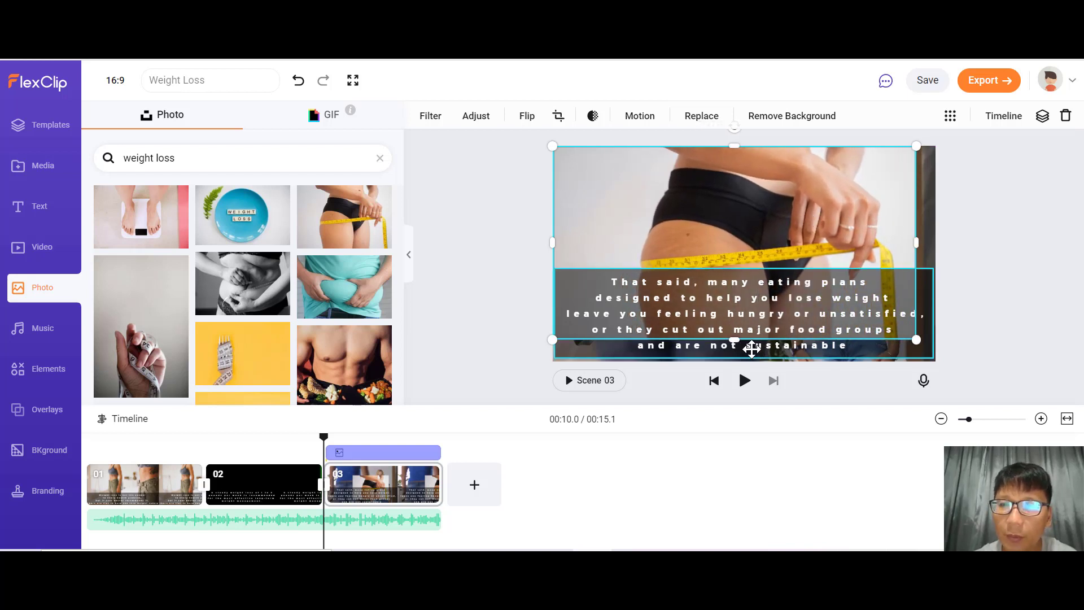
left_click_drag(734, 339, 735, 361)
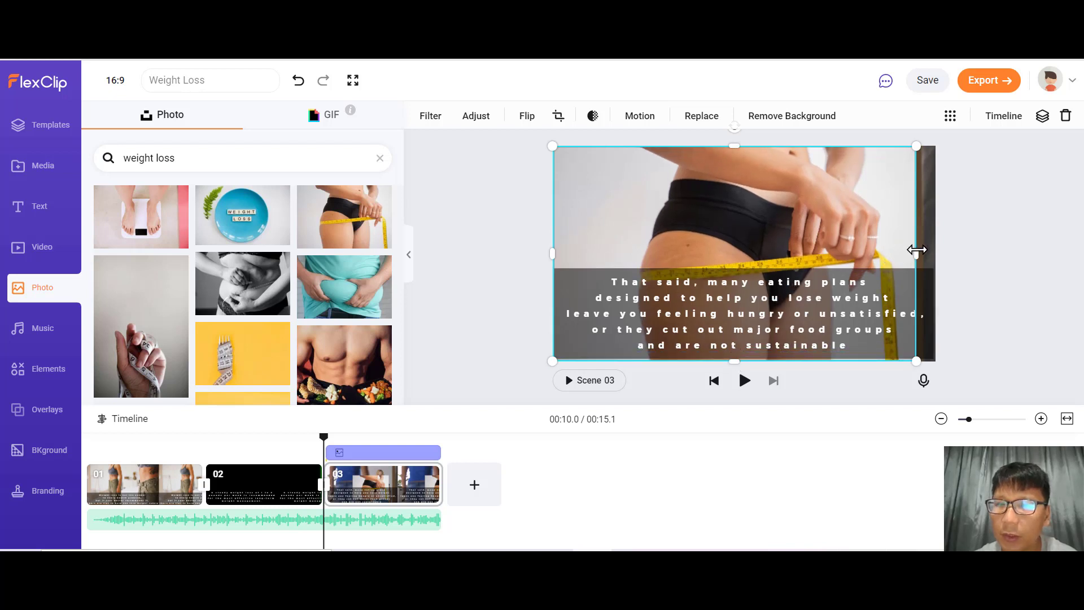
left_click_drag(926, 249, 939, 247)
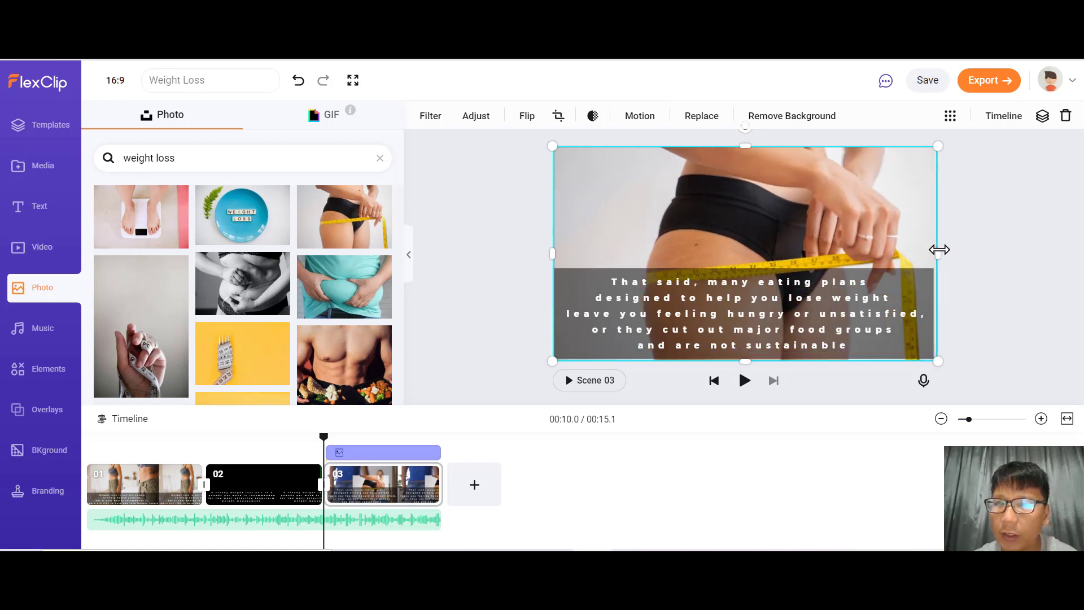
left_click(1042, 252)
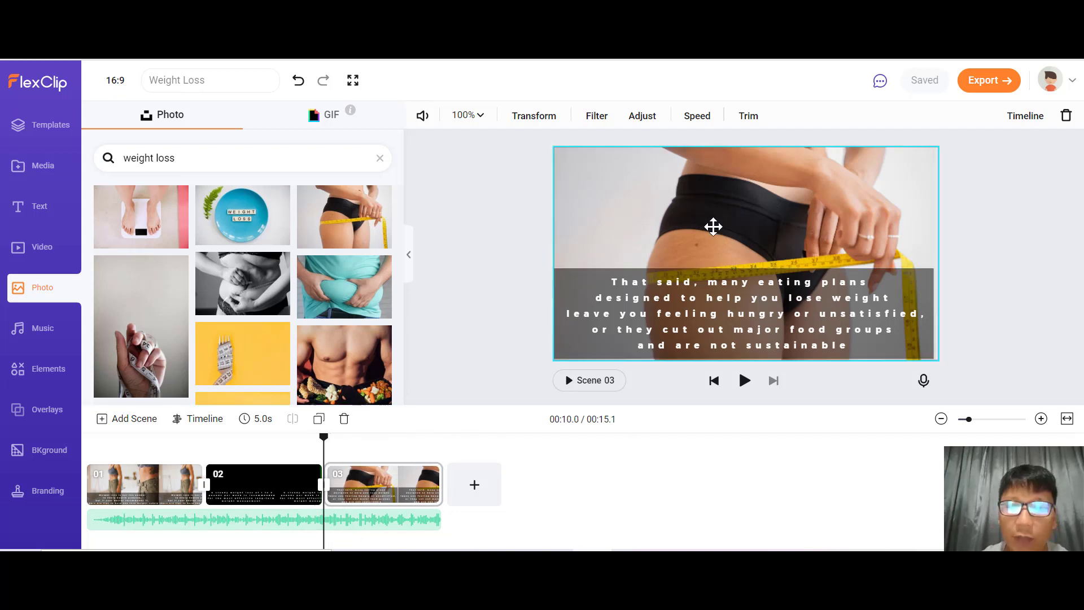
left_click(868, 226)
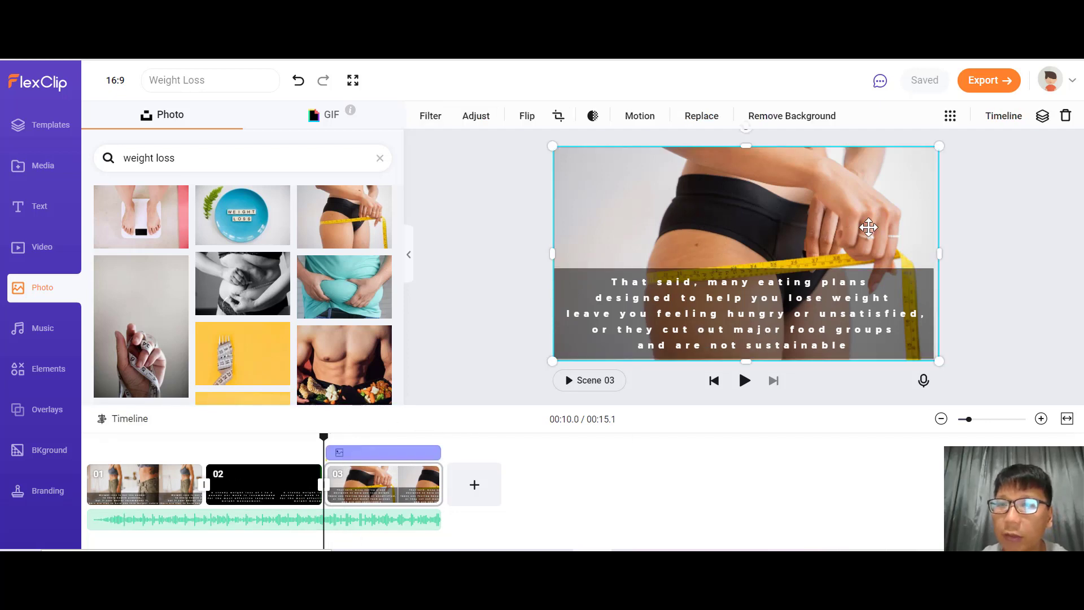
Check the layer-order options of the tape-measure photo, and play the whole video from the start of the first scene
left_click(1042, 118)
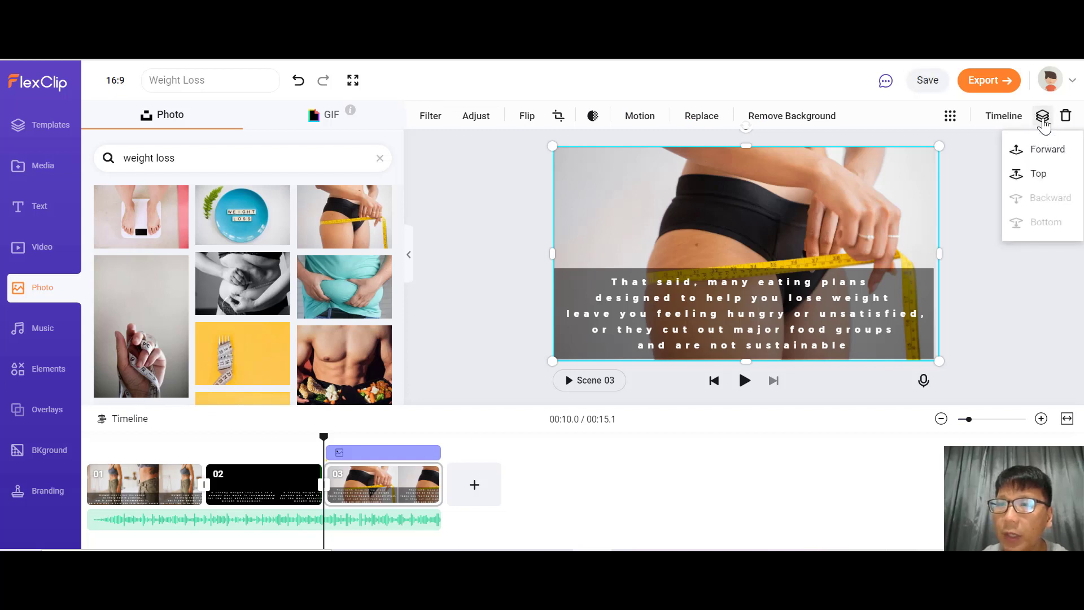
left_click(1043, 151)
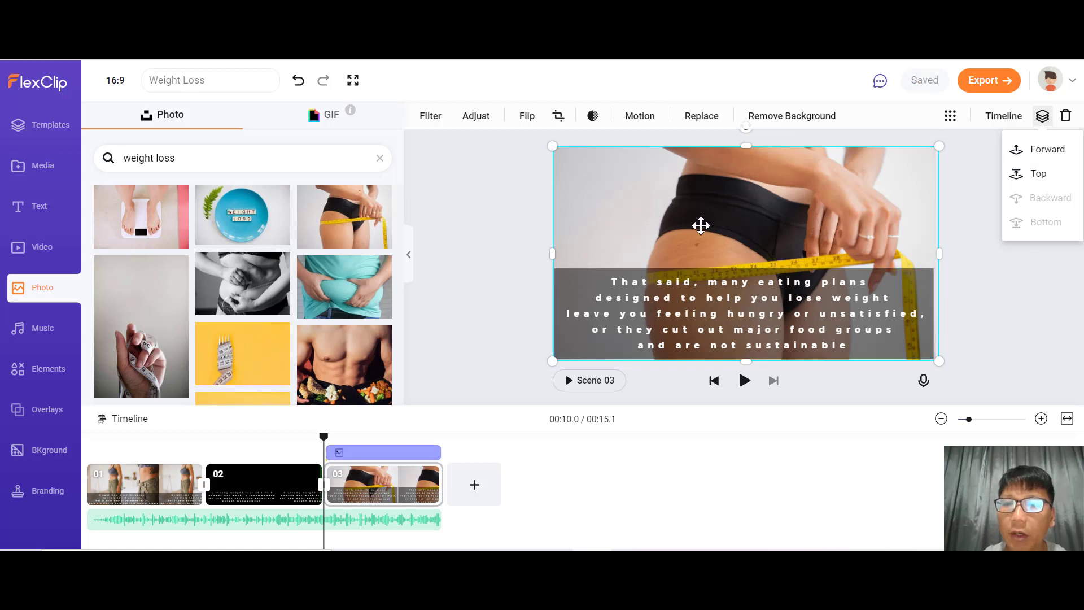
left_click(714, 381)
left_click(714, 381)
left_click(713, 382)
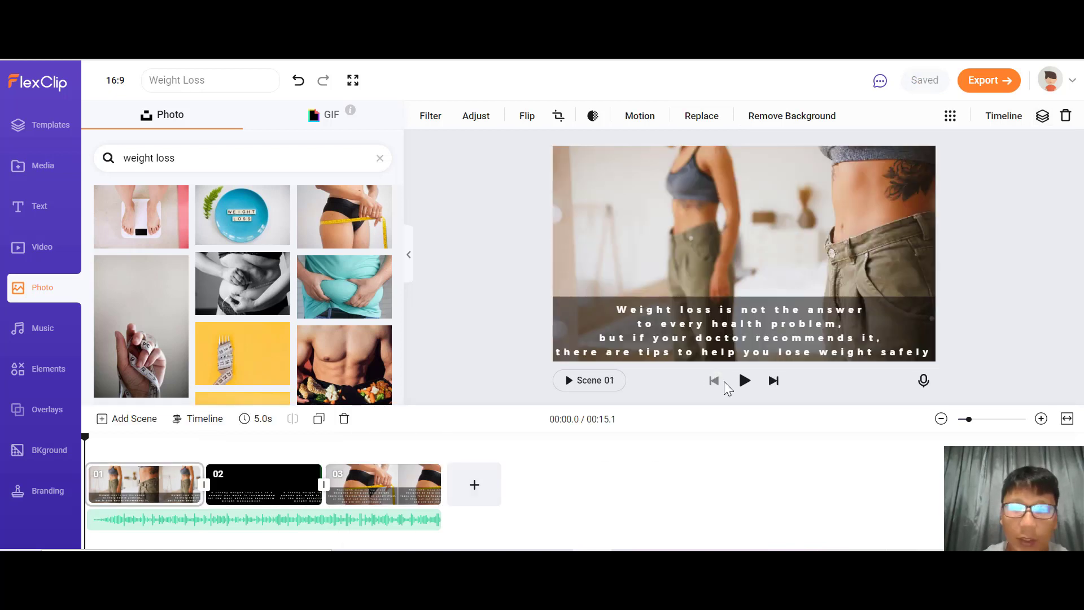
left_click(745, 389)
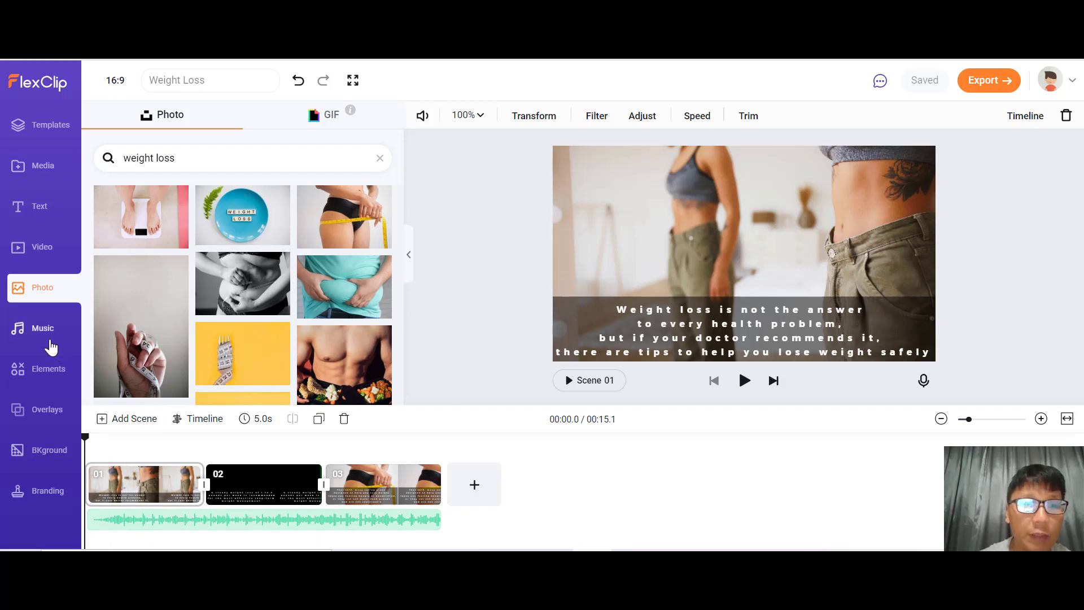
Add the animated Subscribe sticker to the upper-left area of the first scene and shorten its duration to just over half the scene
left_click(50, 369)
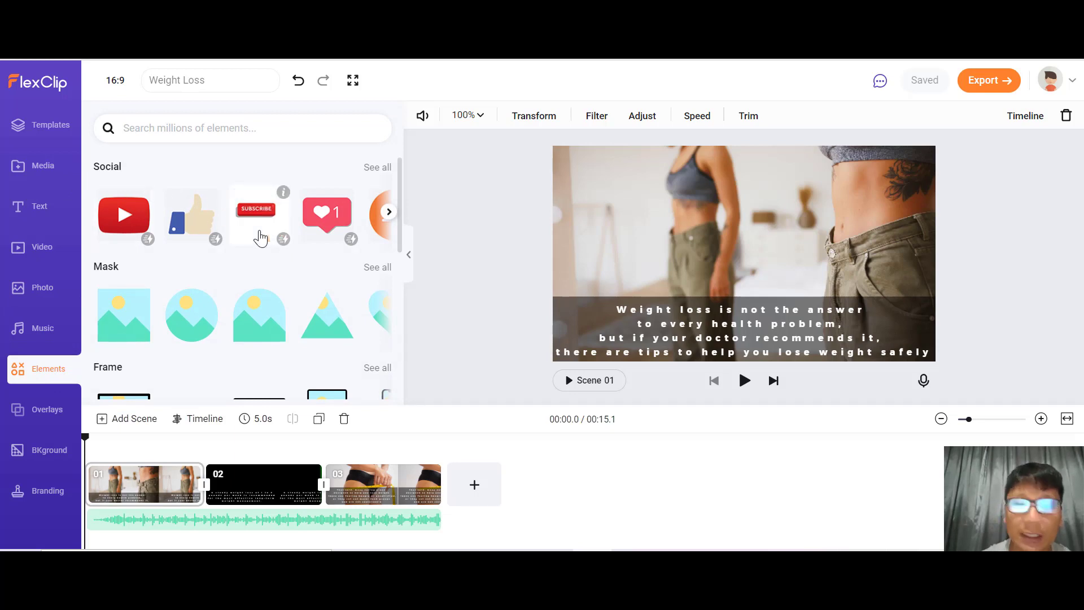
left_click_drag(263, 226, 643, 209)
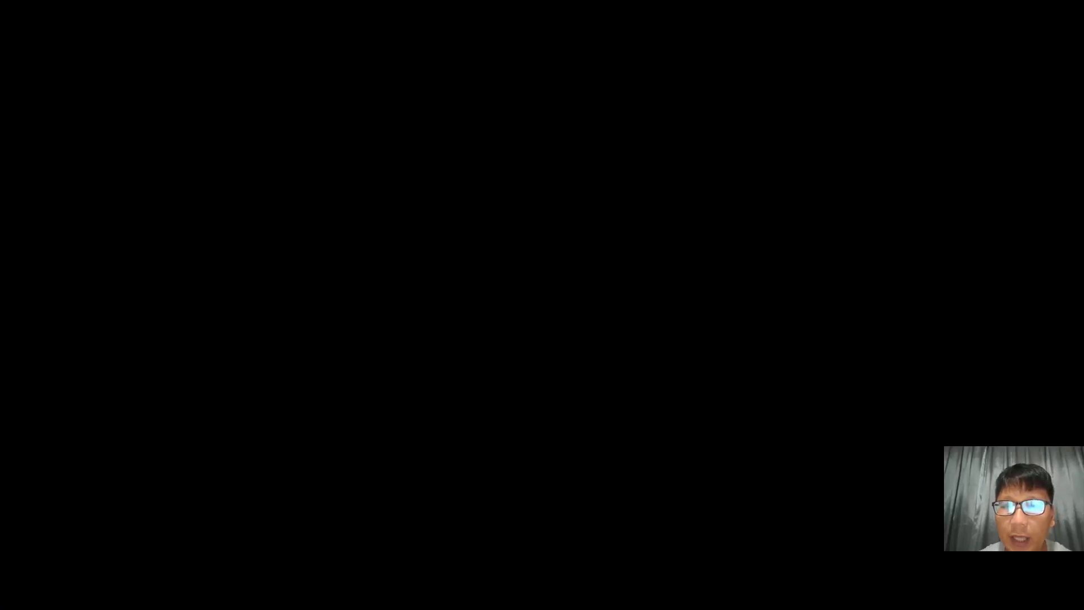
left_click_drag(720, 244, 603, 183)
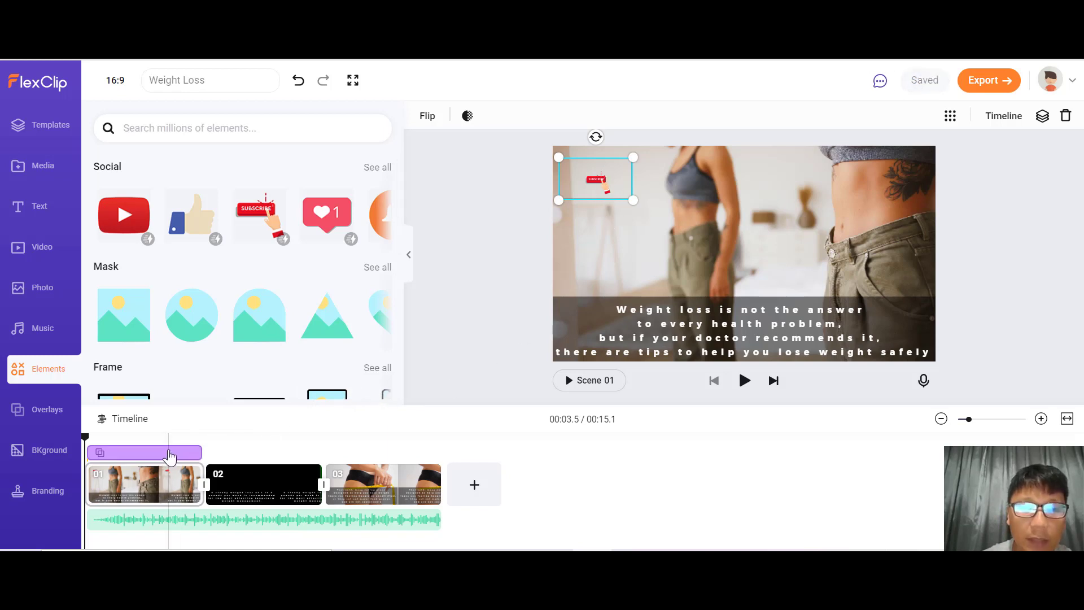
left_click(170, 456)
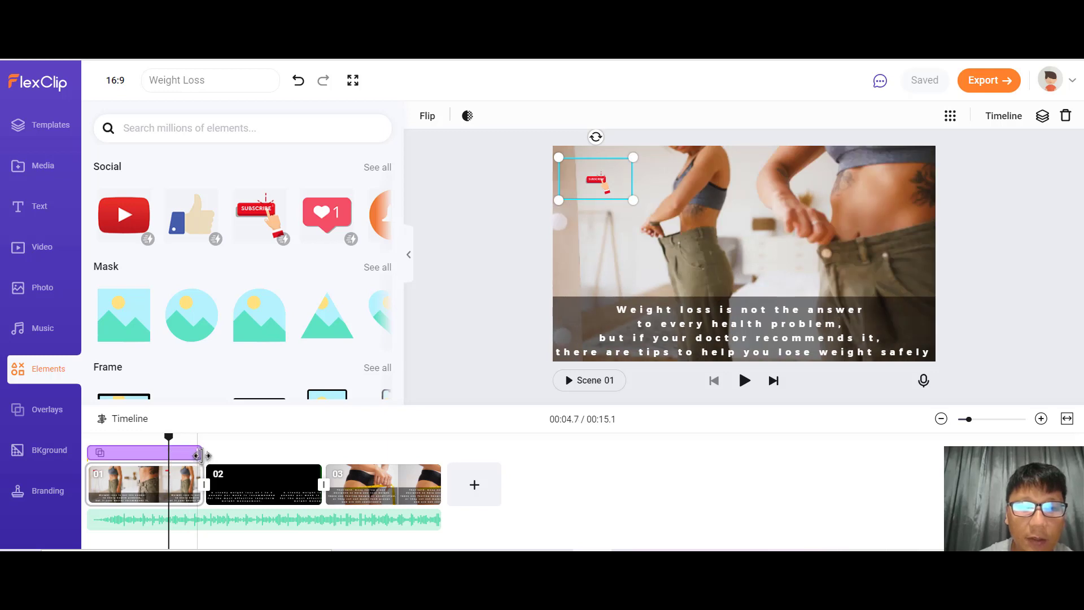
left_click_drag(183, 455, 153, 456)
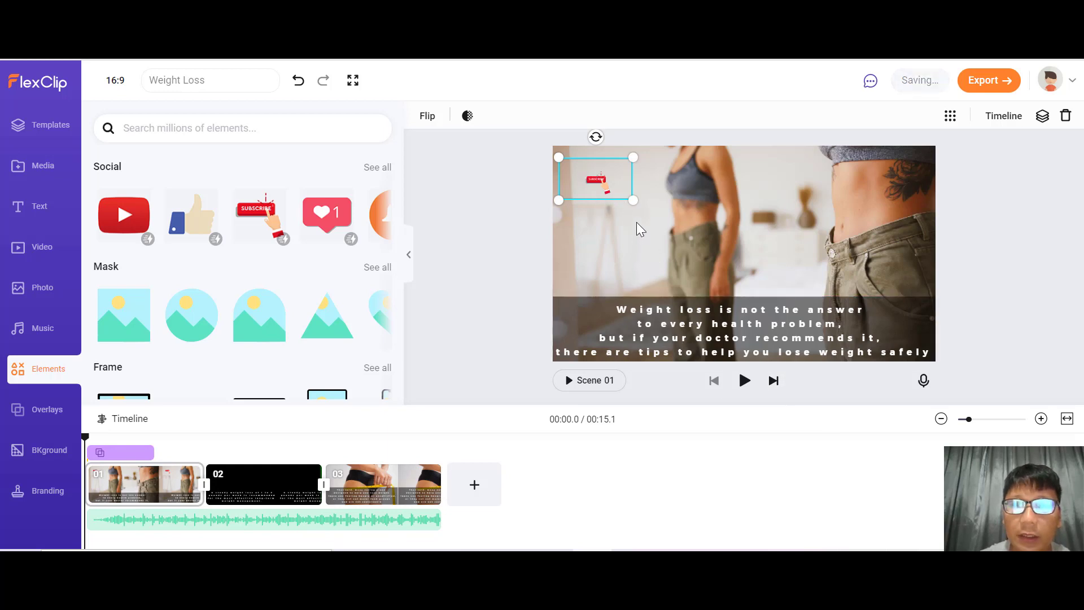
Enlarge the Subscribe sticker, fit it into the frame's upper-left corner, and play the video to preview it
left_click_drag(634, 193, 666, 219)
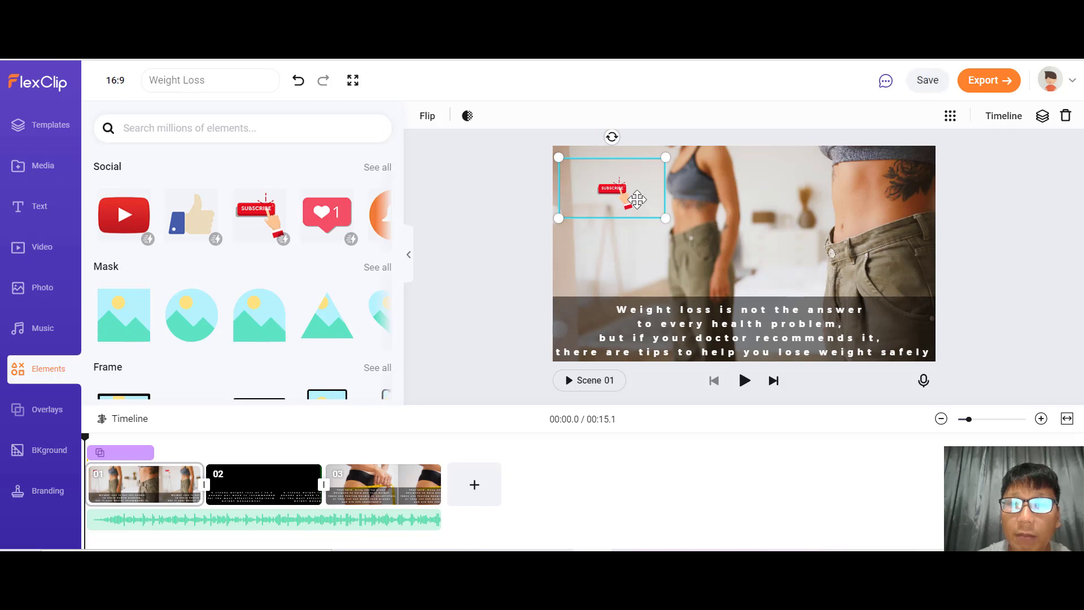
left_click_drag(627, 188, 686, 229)
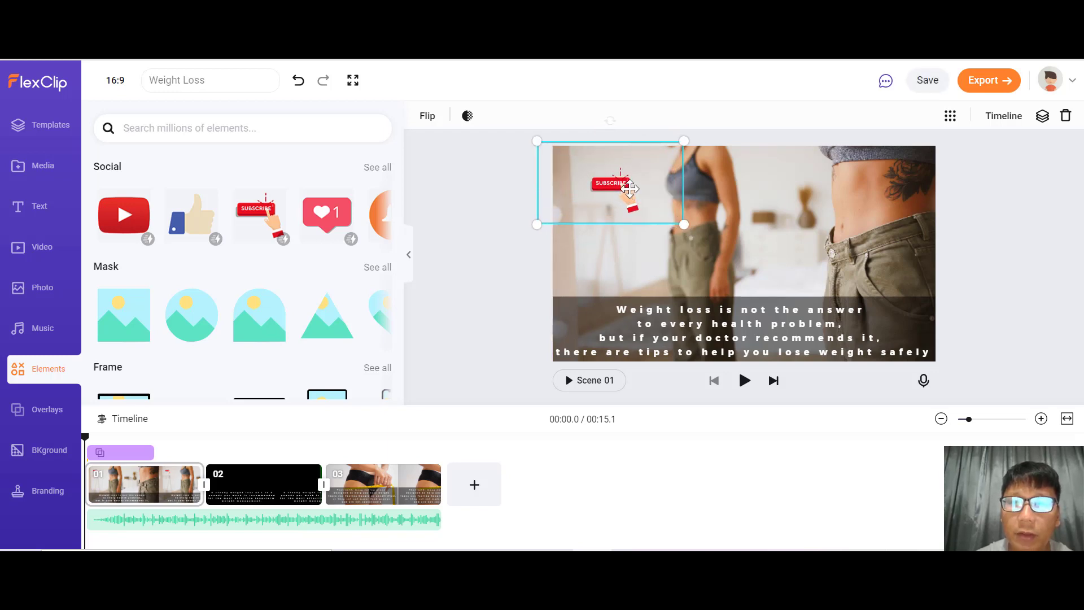
left_click_drag(629, 188, 612, 180)
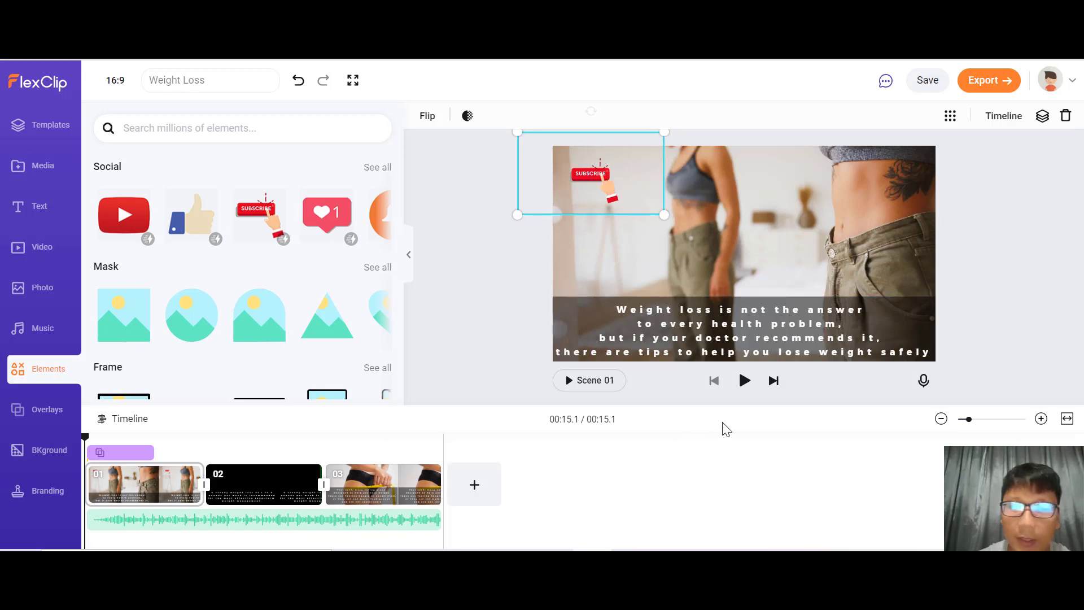
left_click(742, 381)
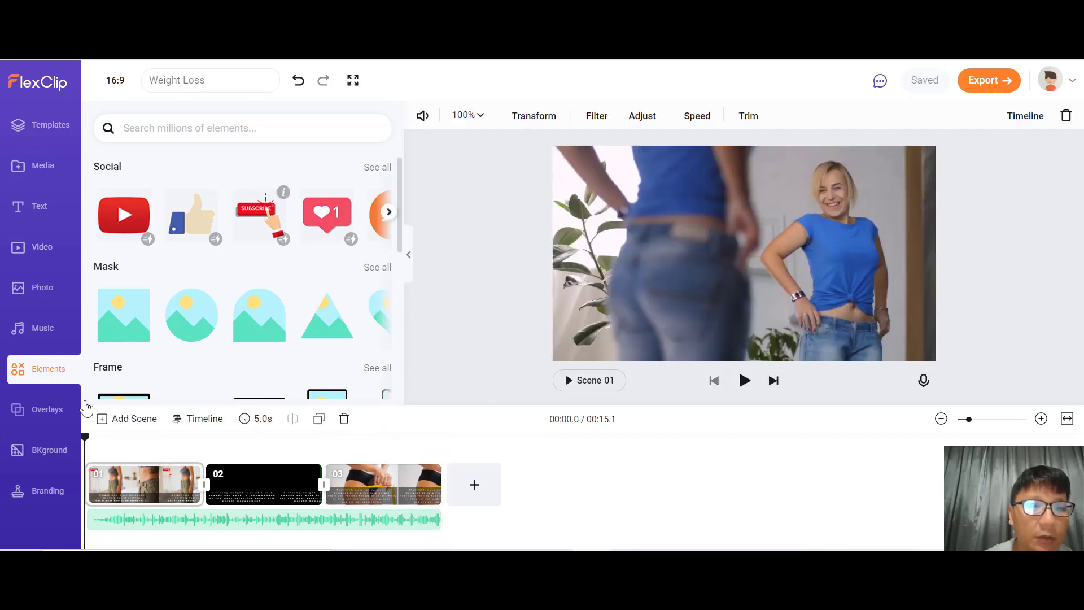
Add the round orange logo overlay to the first scene and place it, slightly reduced, in the frame's upper-right corner
left_click(41, 421)
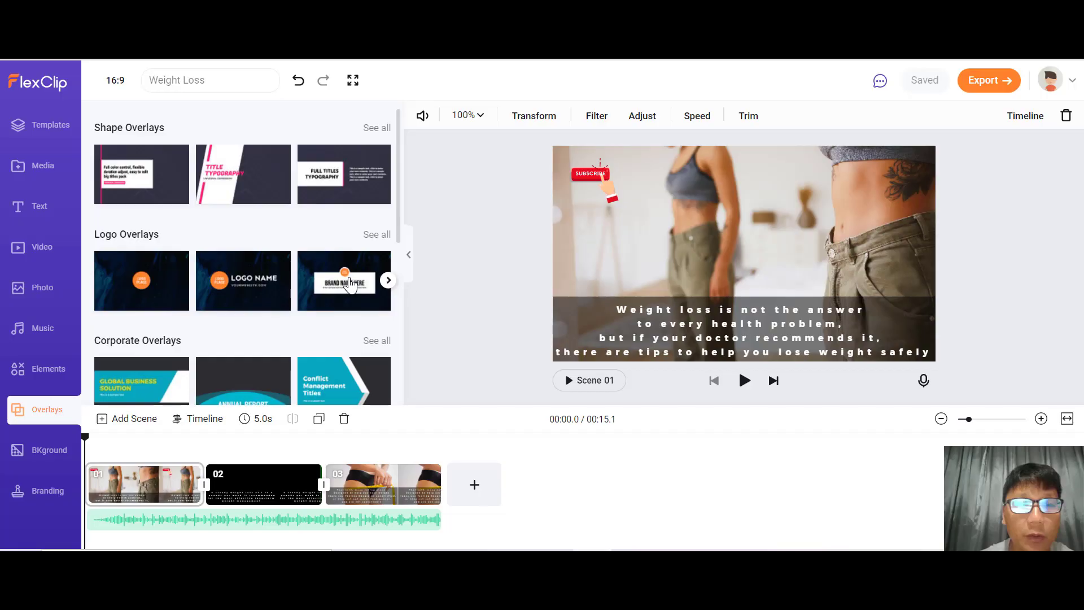
left_click(129, 297)
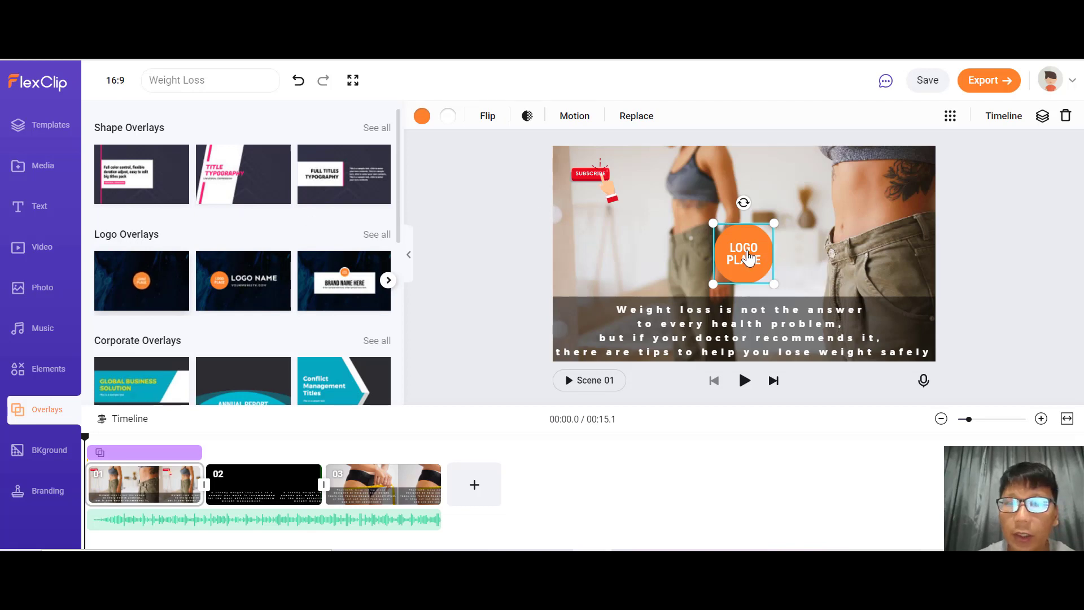
left_click_drag(747, 257, 898, 190)
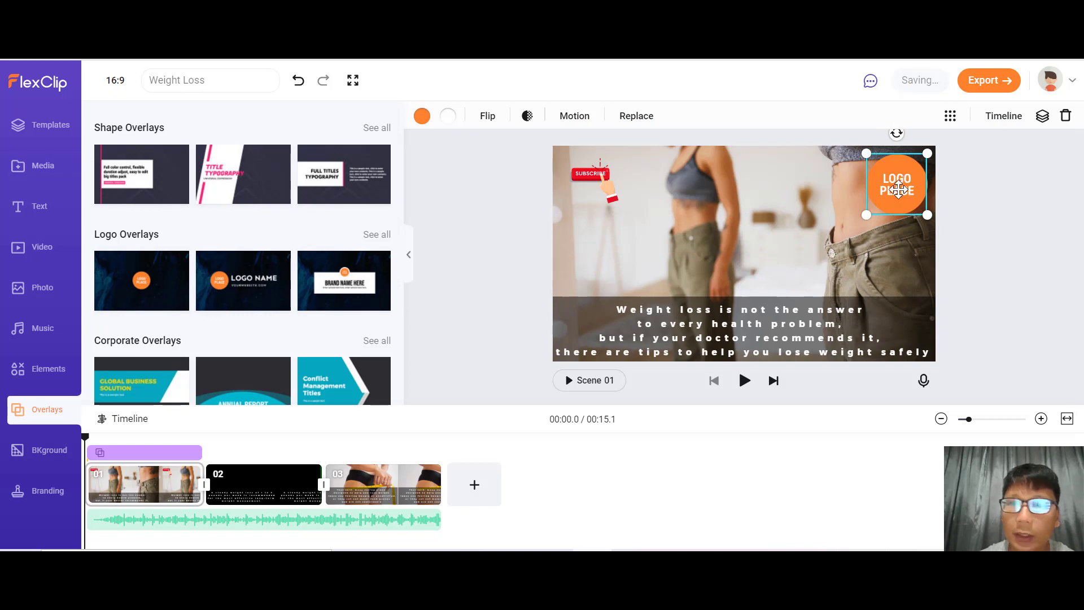
Look through the stock background categories and the text and image branding options
left_click(43, 455)
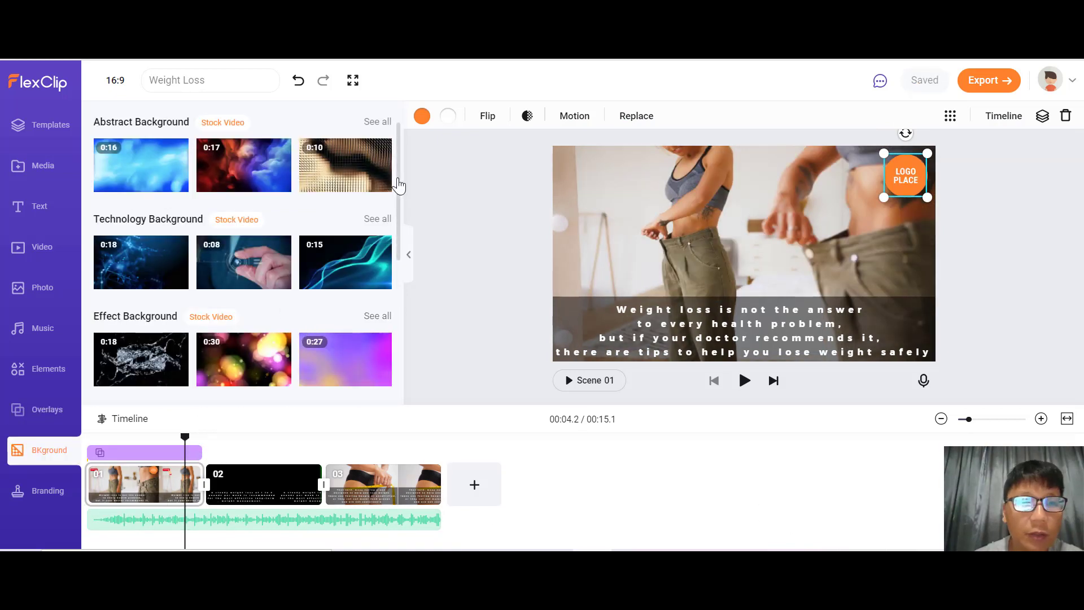
left_click_drag(398, 185, 399, 312)
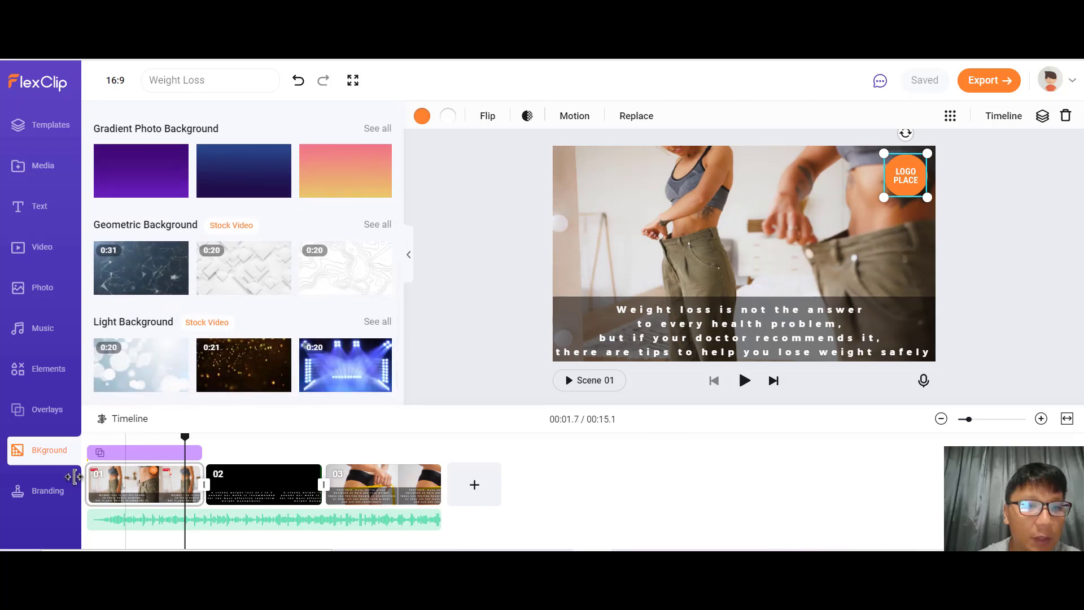
left_click(46, 497)
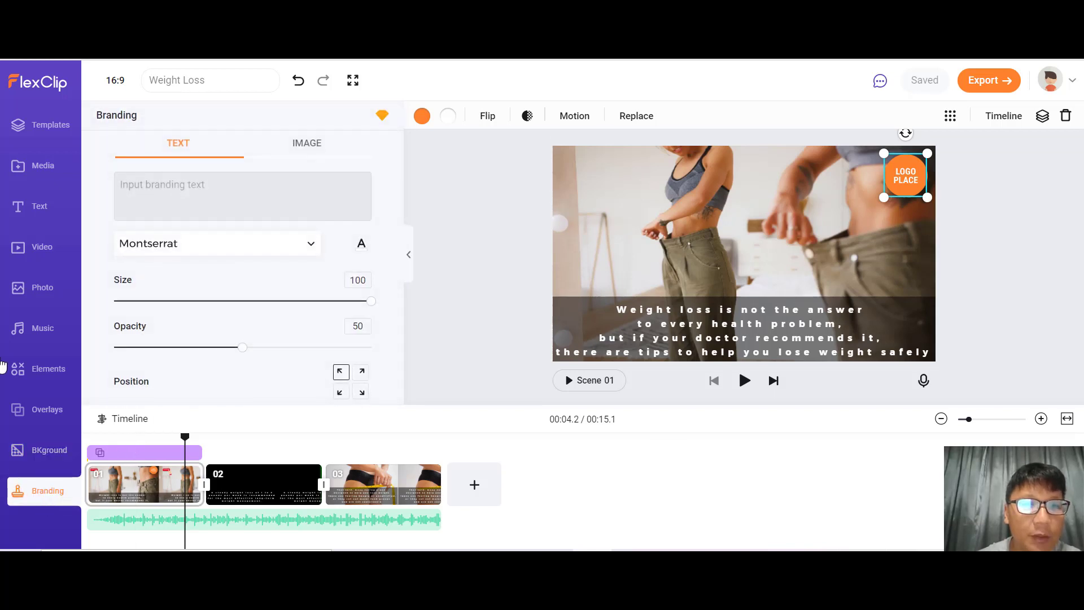
left_click(207, 194)
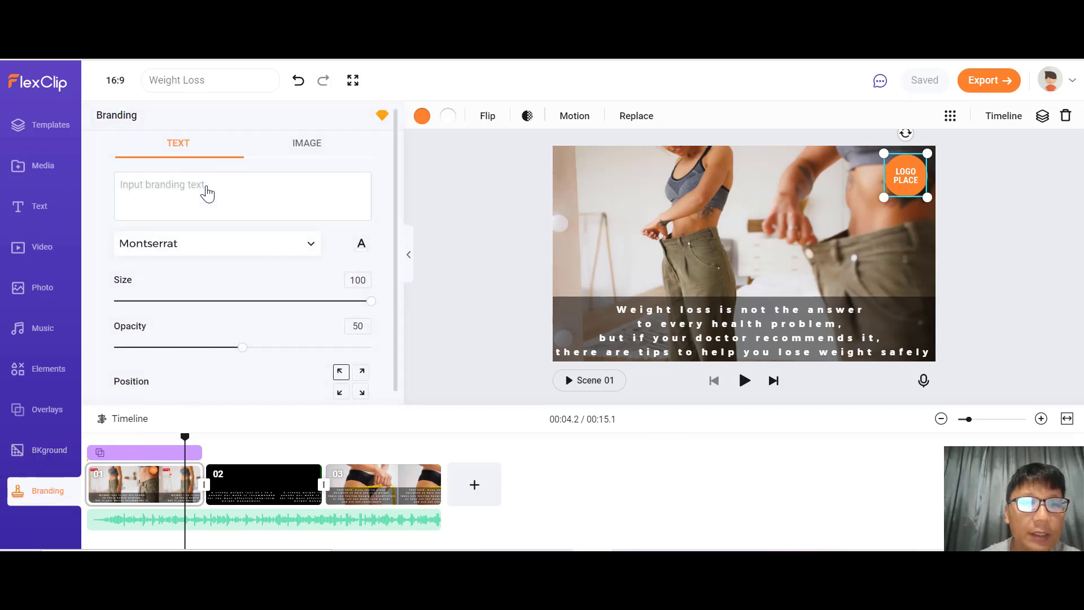
left_click(306, 143)
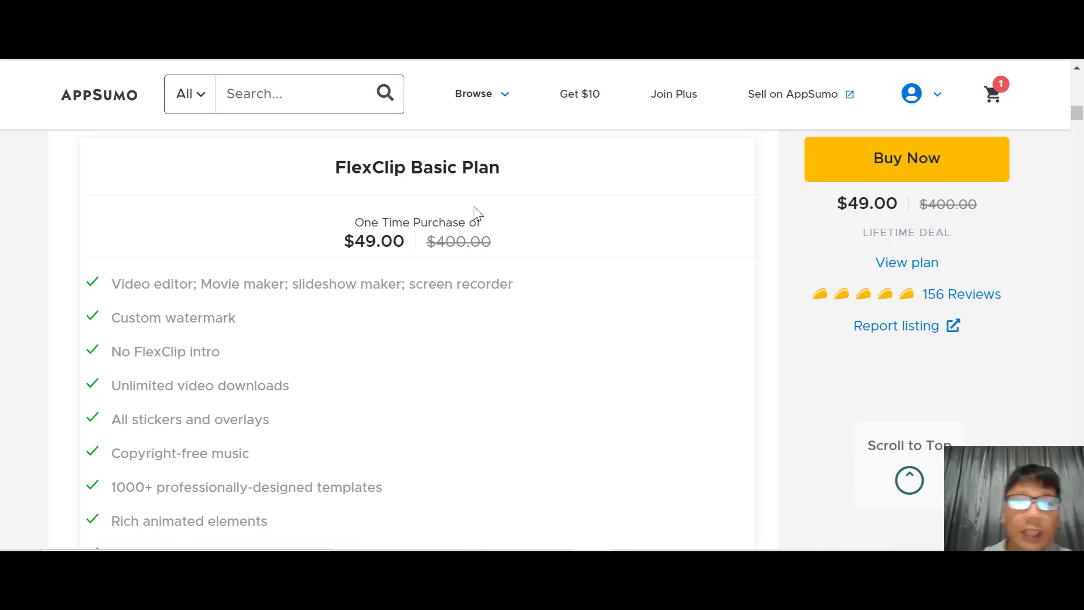
Examine the FlexClip Basic Plan's feature list on the AppSumo page, including what one and two additional stacked codes offer
scroll(474, 214, "down", 1)
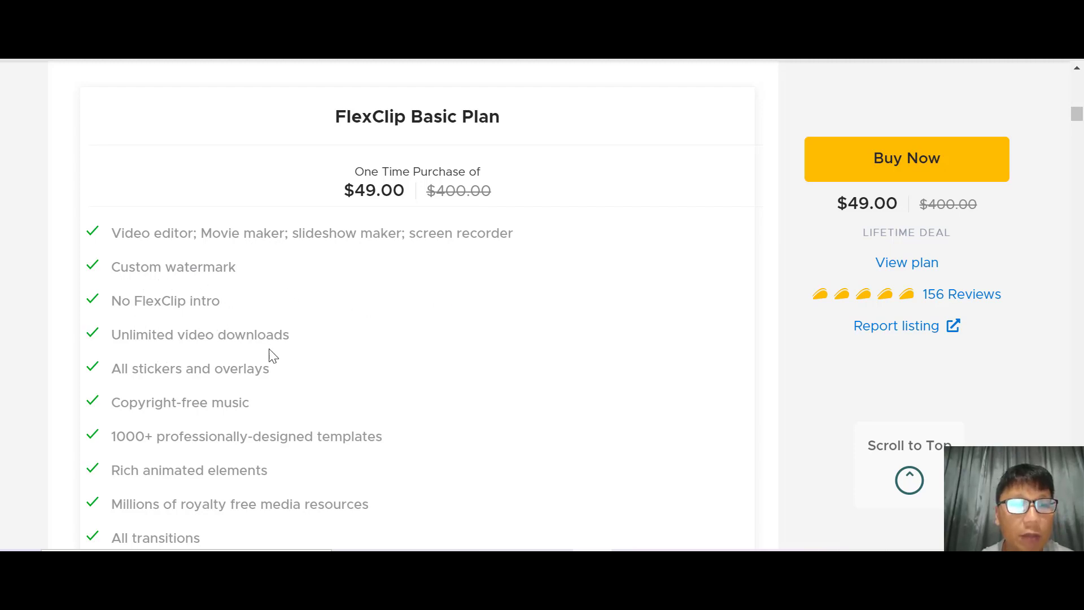
scroll(153, 397, "down", 3)
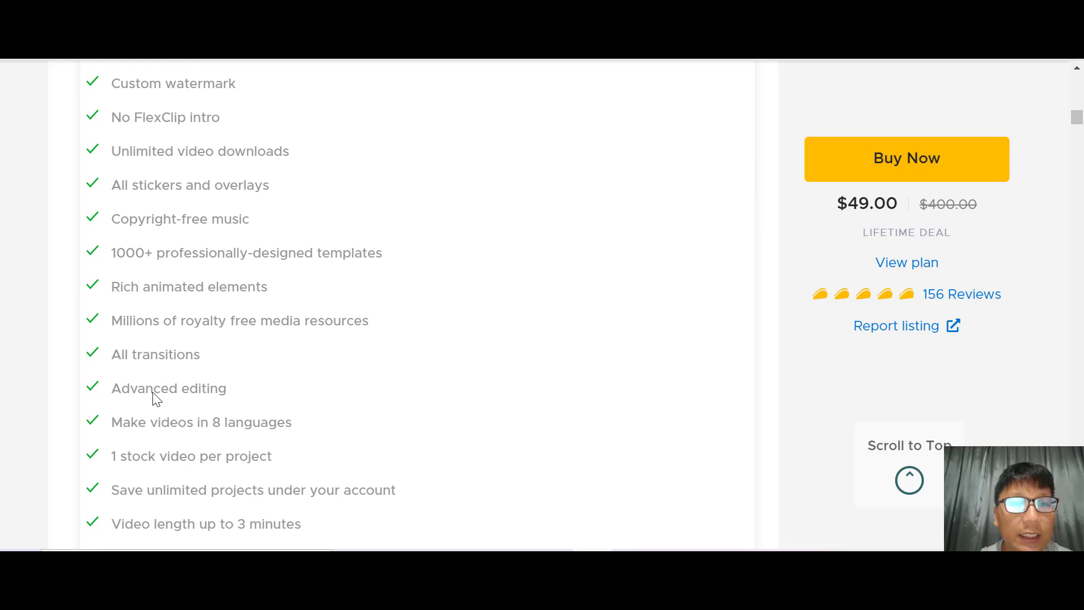
scroll(156, 399, "down", 1)
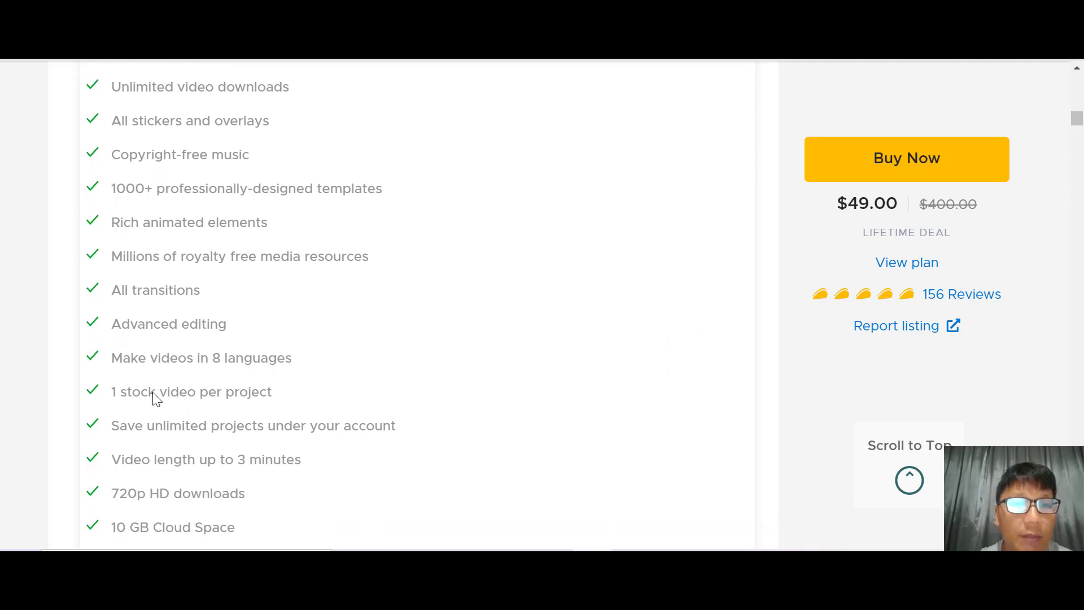
scroll(157, 398, "down", 2)
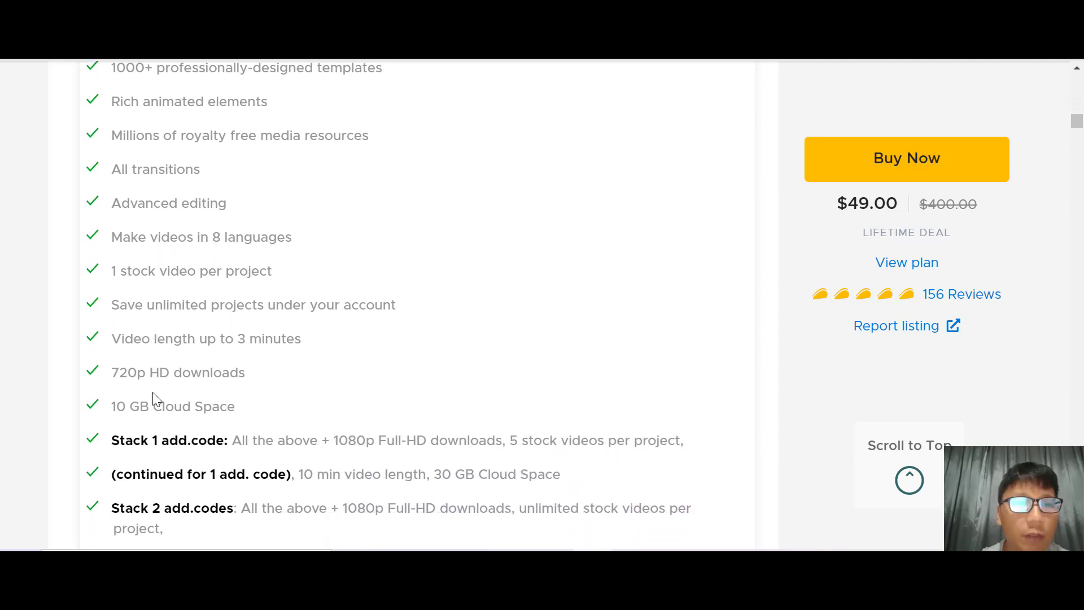
scroll(157, 398, "down", 1)
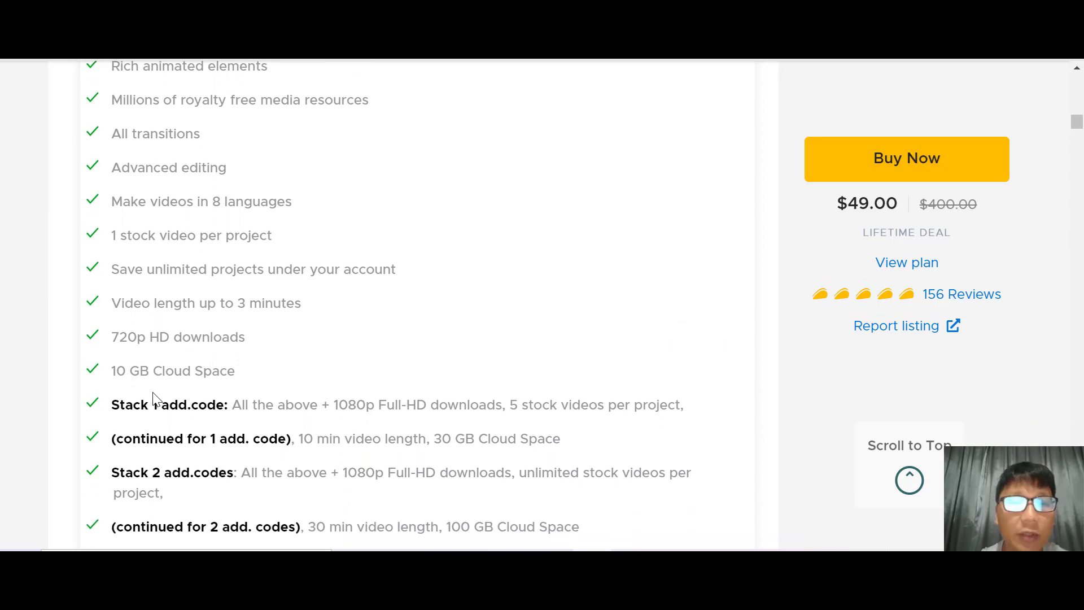
scroll(156, 399, "down", 1)
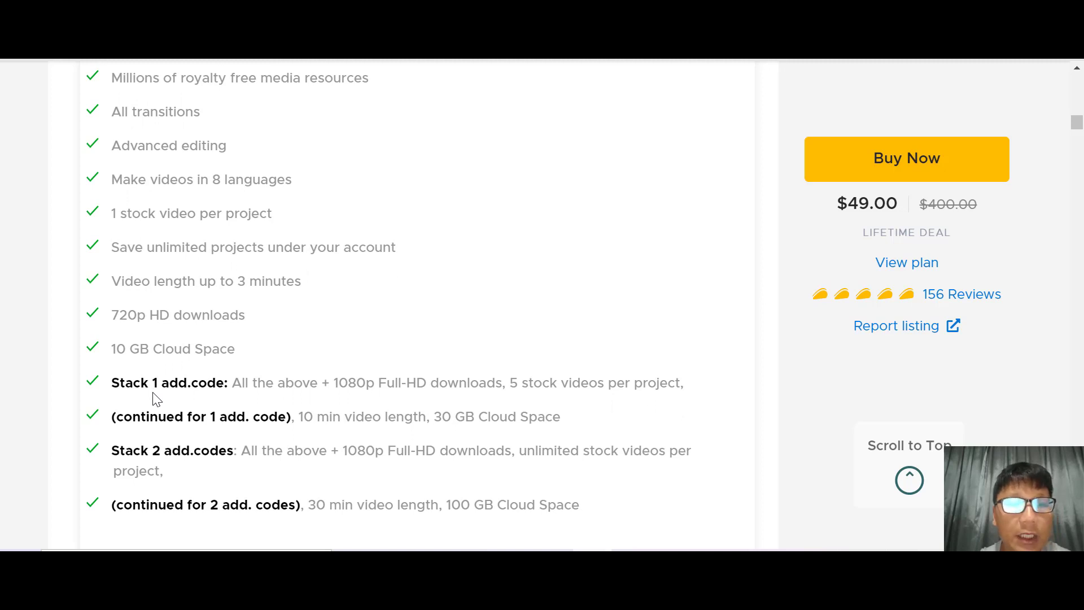
scroll(157, 399, "down", 1)
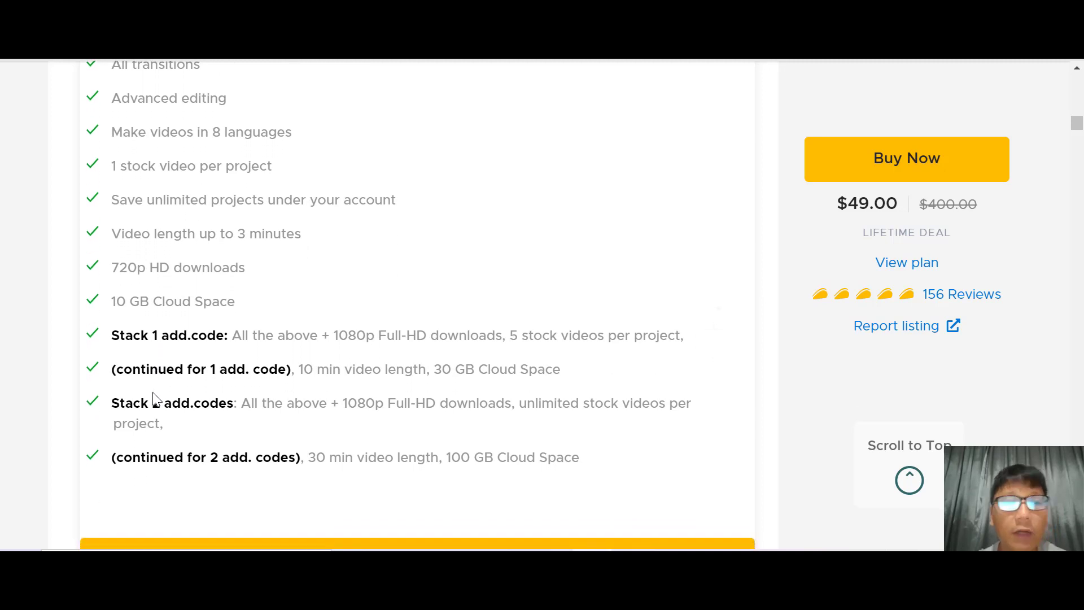
scroll(157, 399, "down", 1)
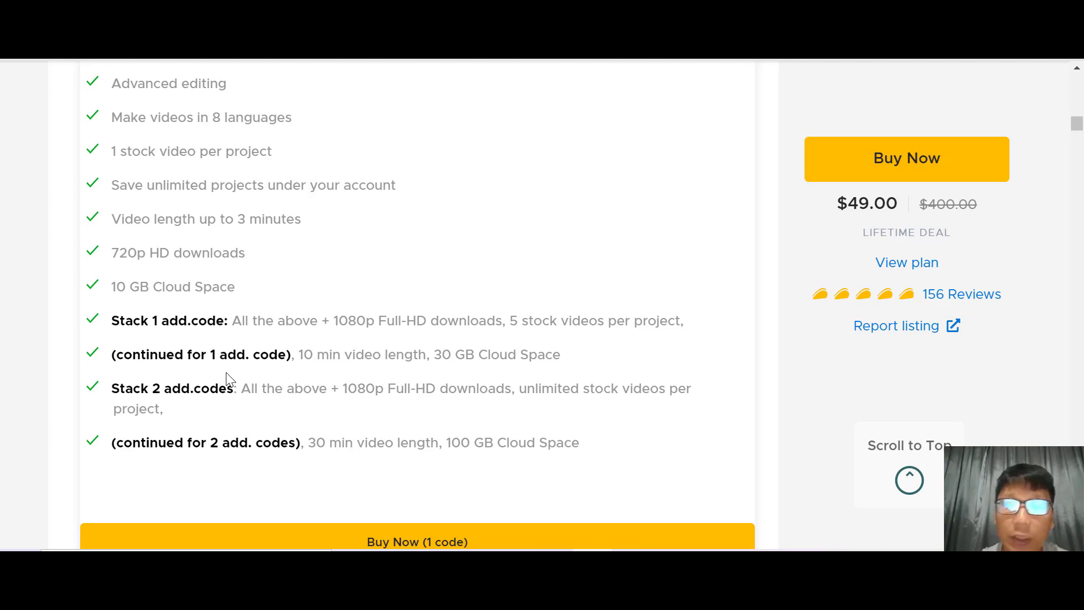
scroll(229, 378, "up", 5)
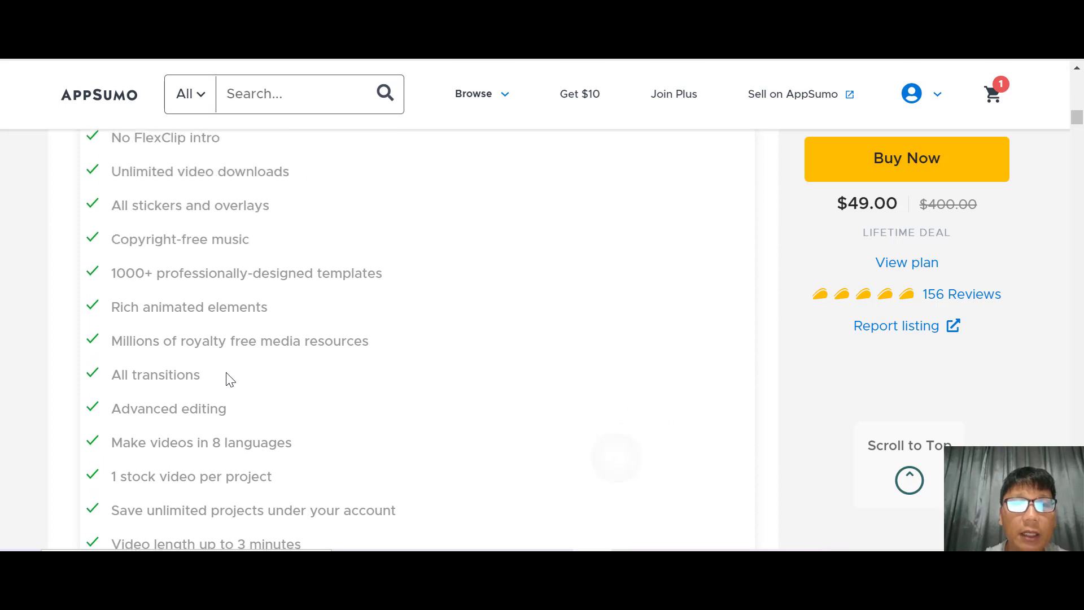
scroll(229, 379, "down", 4)
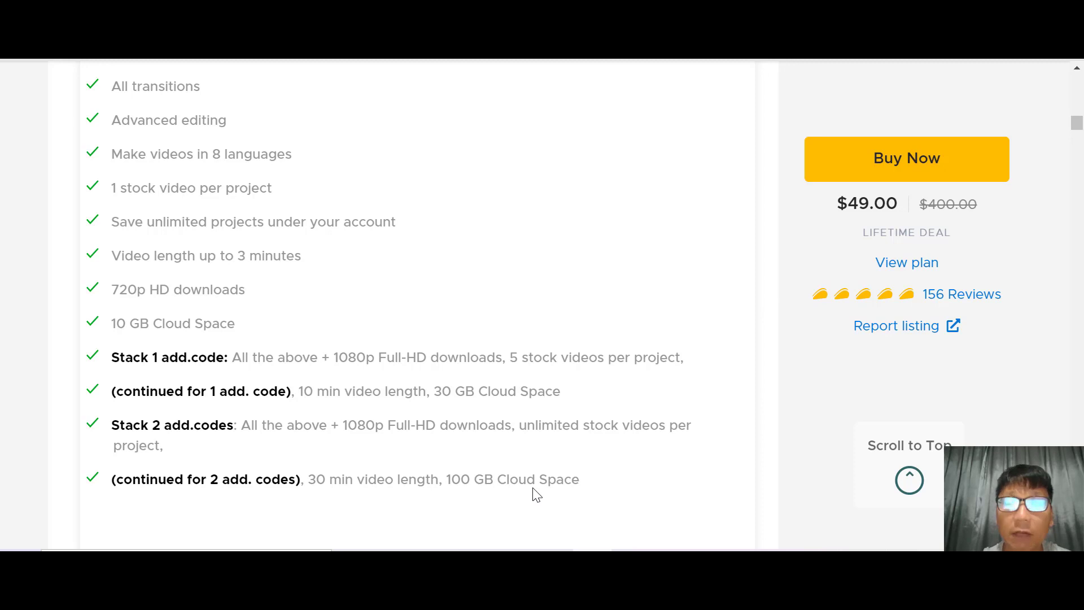
scroll(537, 495, "up", 4)
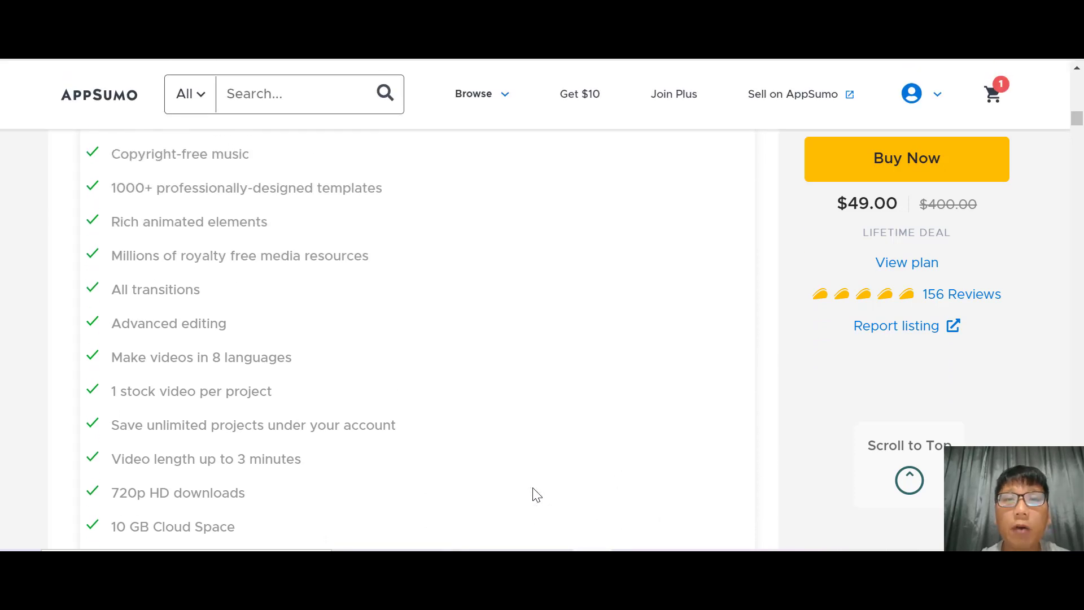
scroll(536, 495, "up", 5)
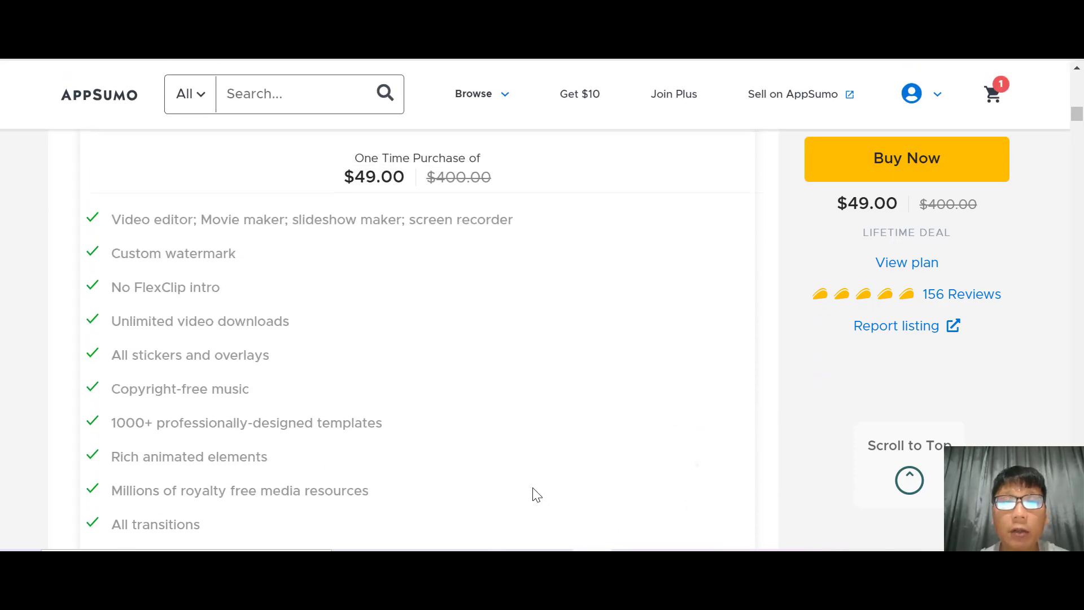
scroll(536, 495, "up", 1)
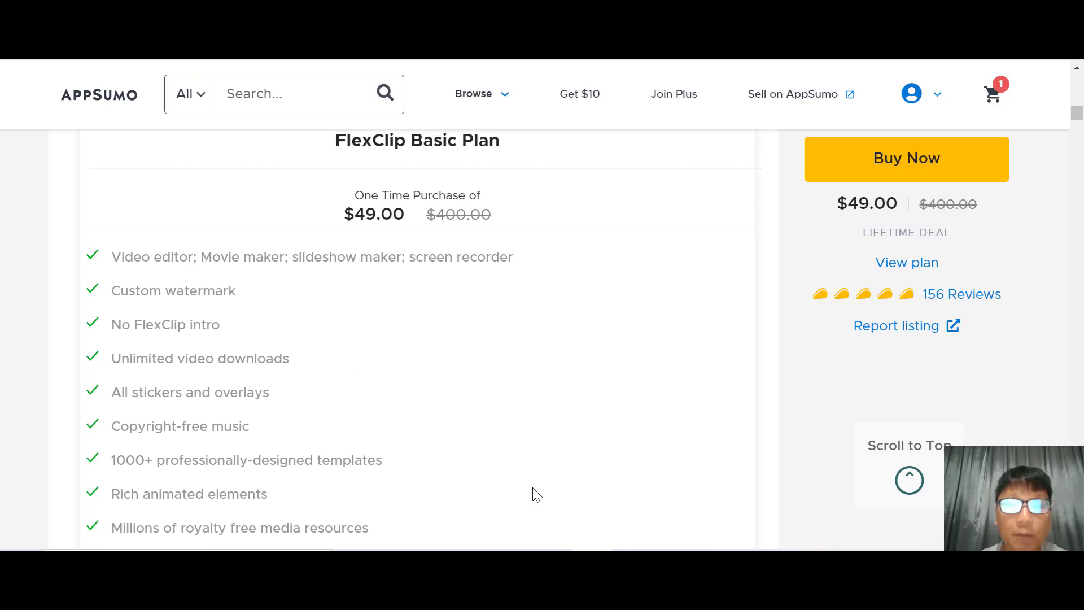